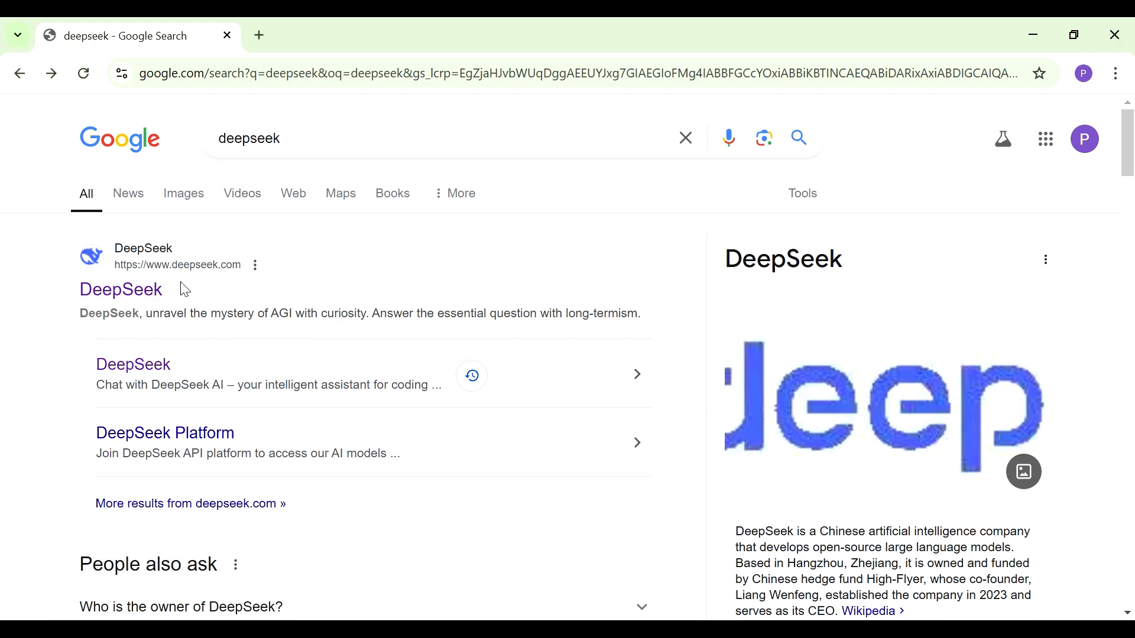
# - Open the official DeepSeek website from the search results, start the web chat and begin logging in with the email address field
pyautogui.click(141, 298)
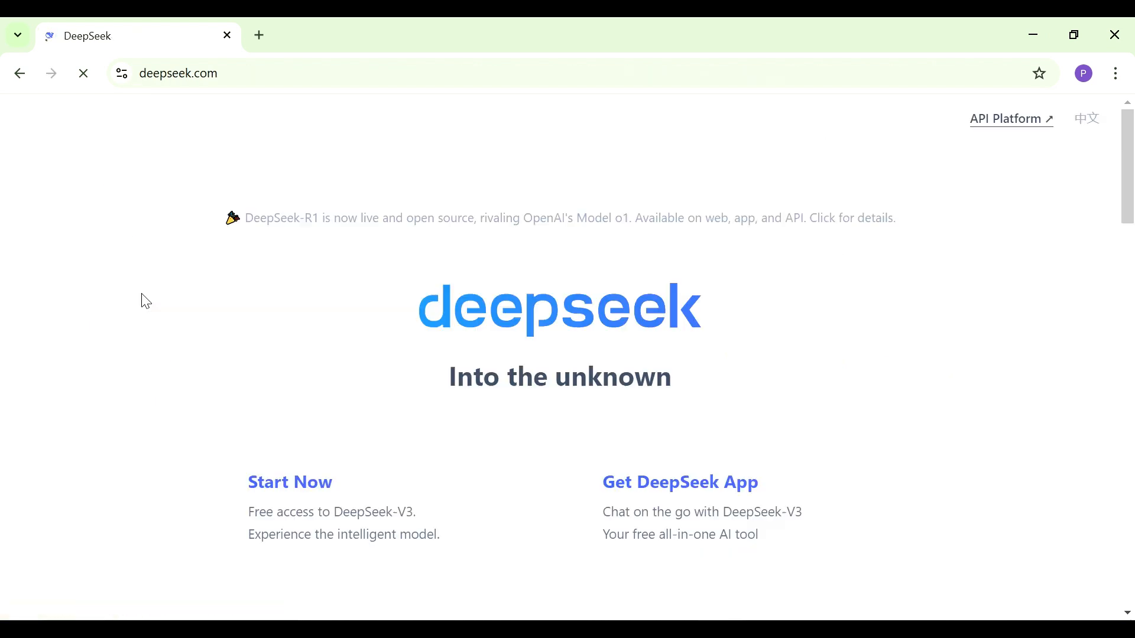
pyautogui.click(308, 493)
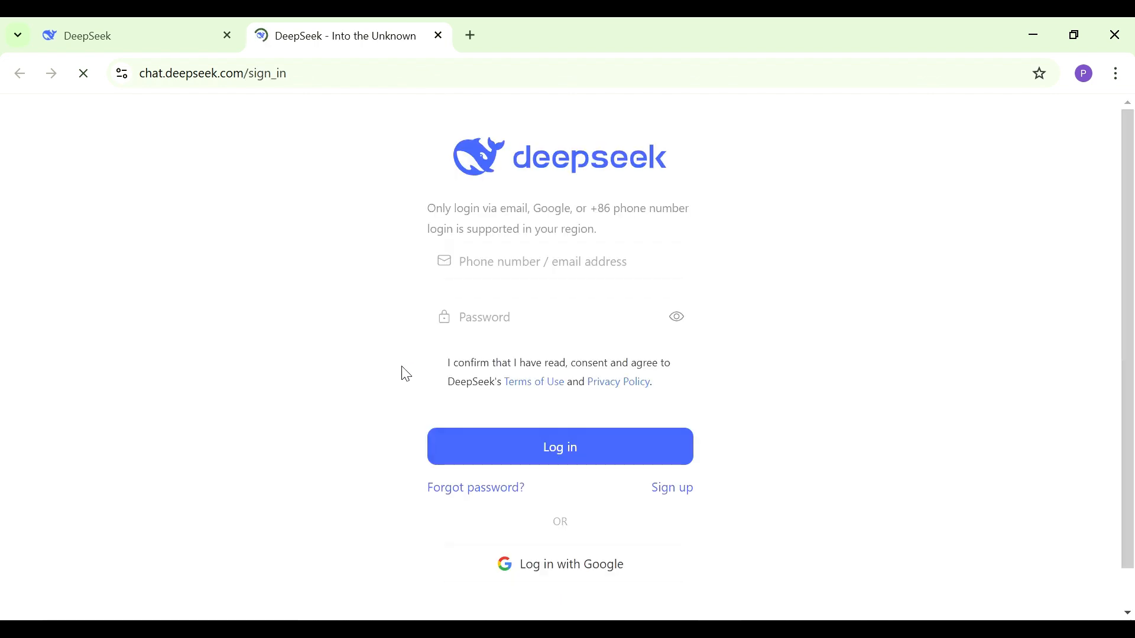
pyautogui.click(536, 263)
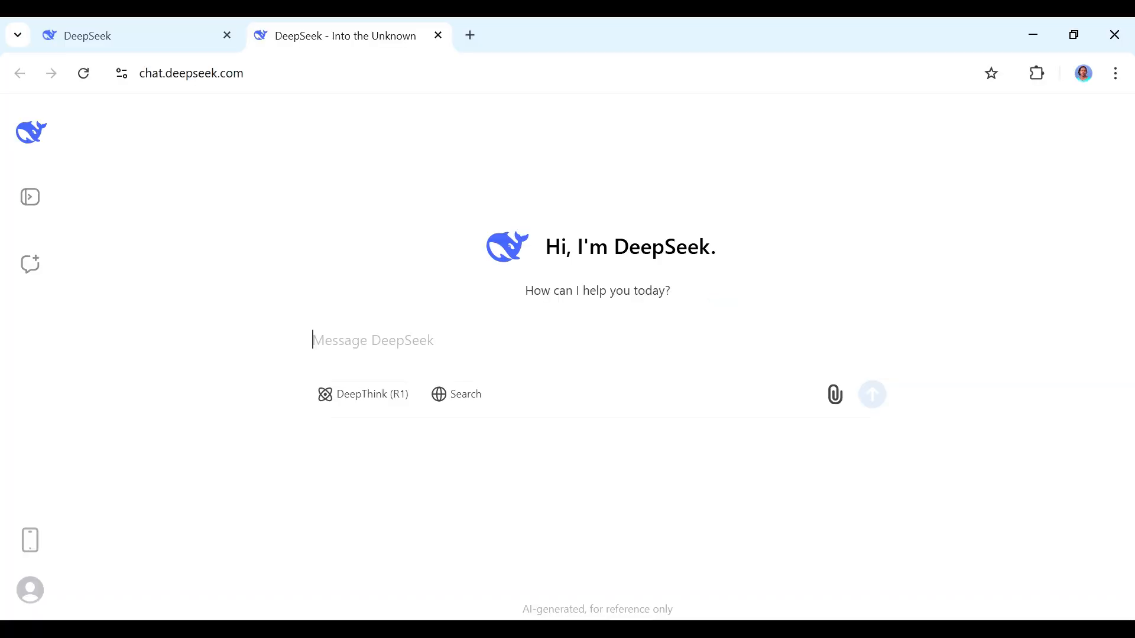
# - Send the message "I want to create an African animated story for my YouTube channel. Could you give some ideas that would do really well."
pyautogui.write('I want to create ')
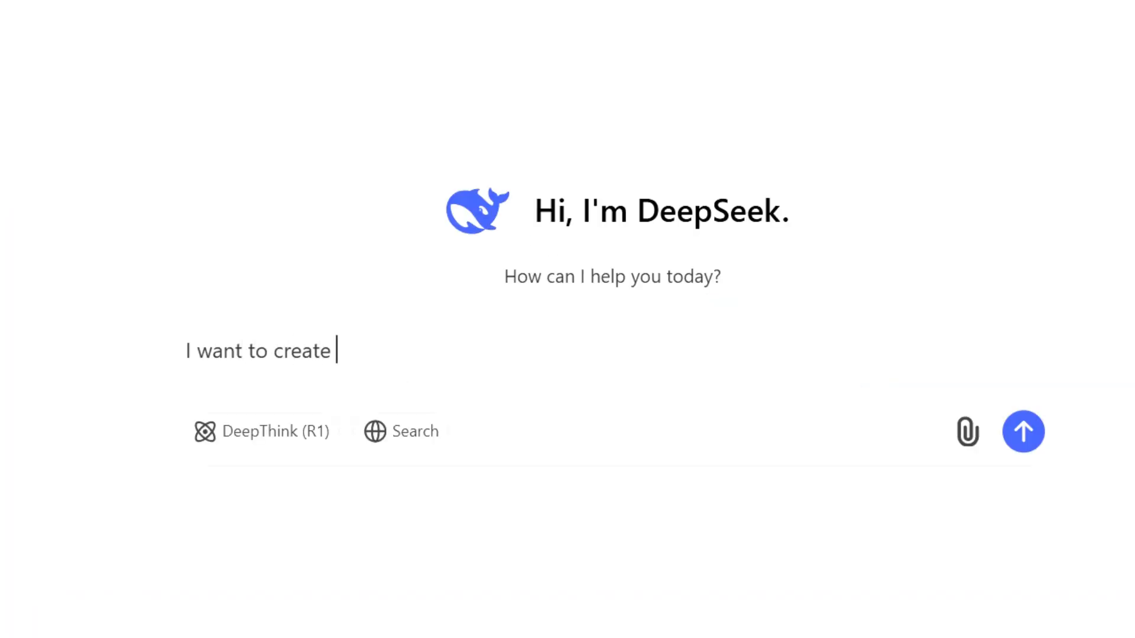
pyautogui.write('an African animated story for my YouTube channel. Could you give some ideas that')
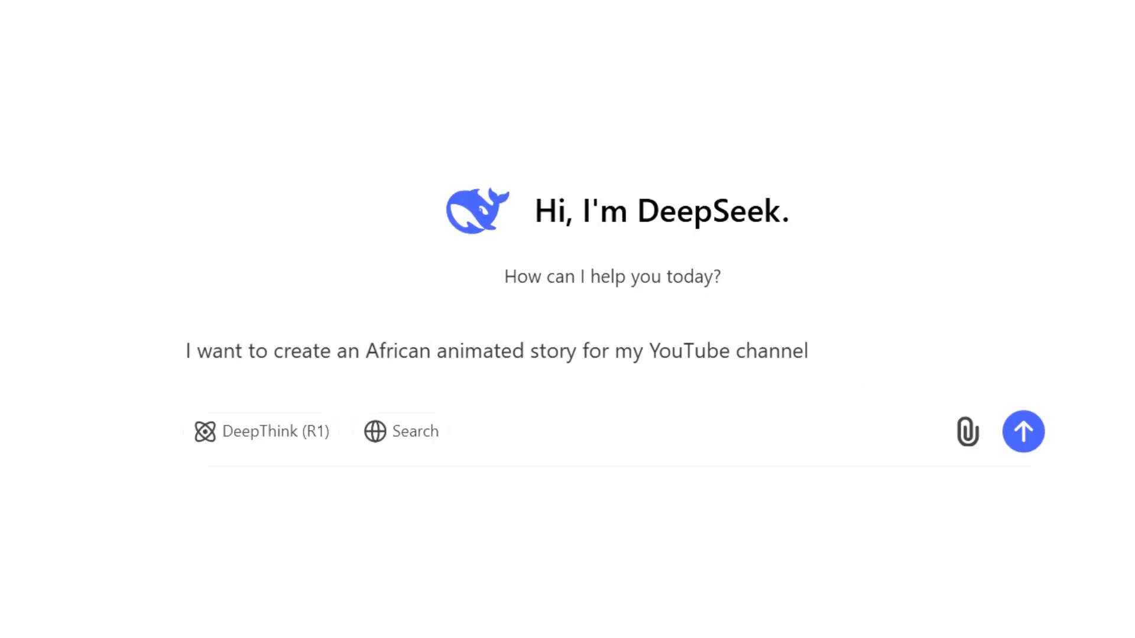
pyautogui.write(' would do really well')
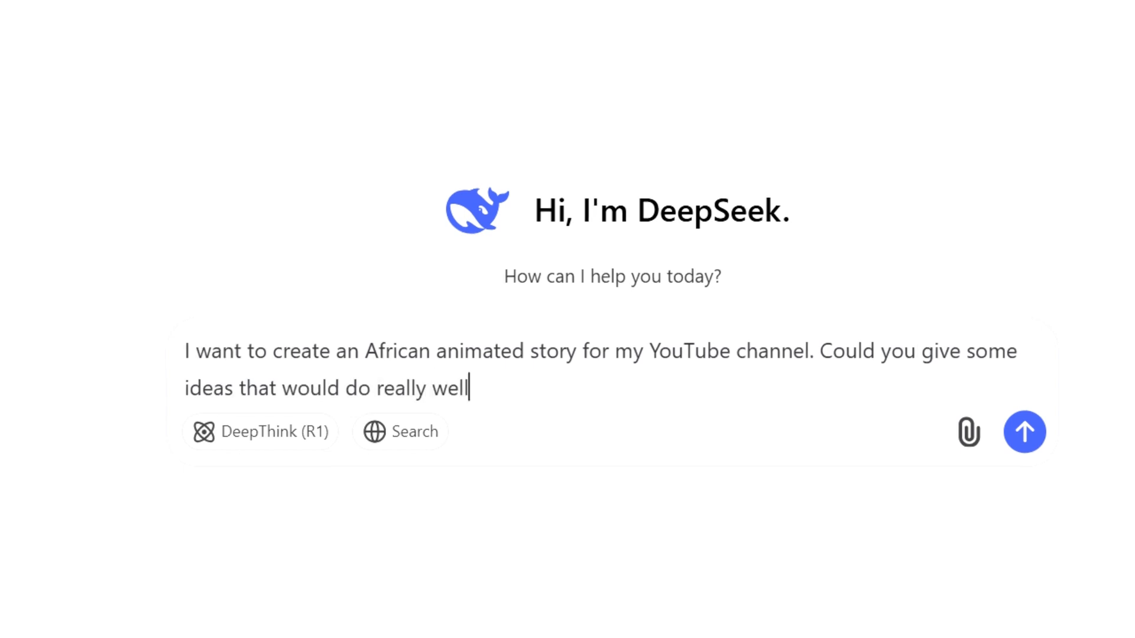
pyautogui.write('.')
pyautogui.click(1025, 432)
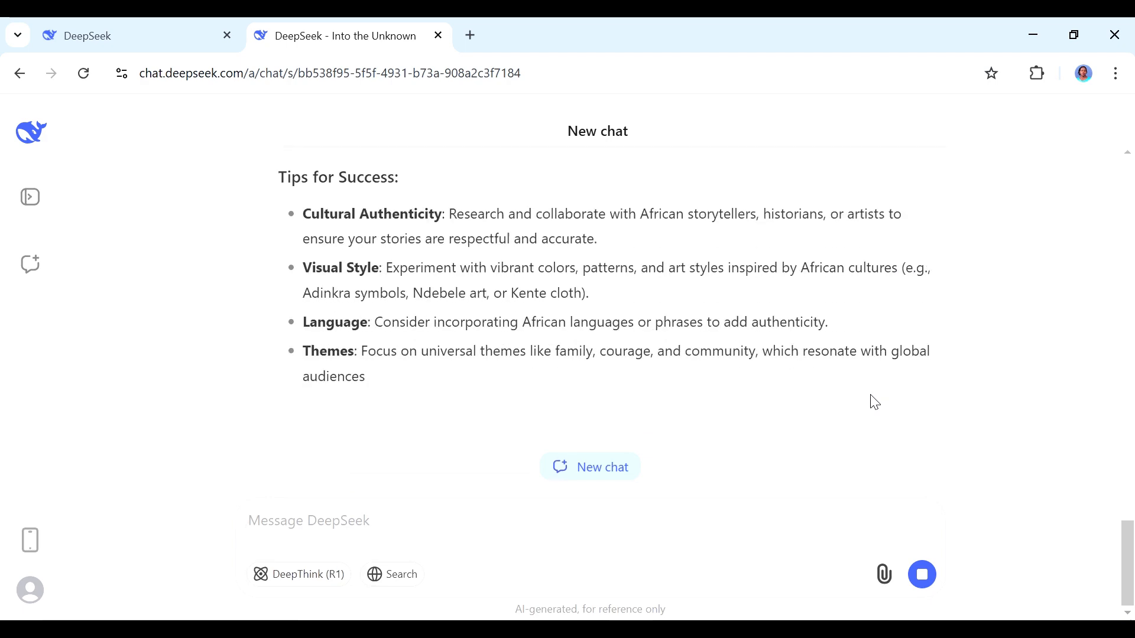
# - Read through the suggested African animated story ideas, examining the concept and appeal of each one
pyautogui.scroll(10, 872, 402)
pyautogui.scroll(10, 612, 320)
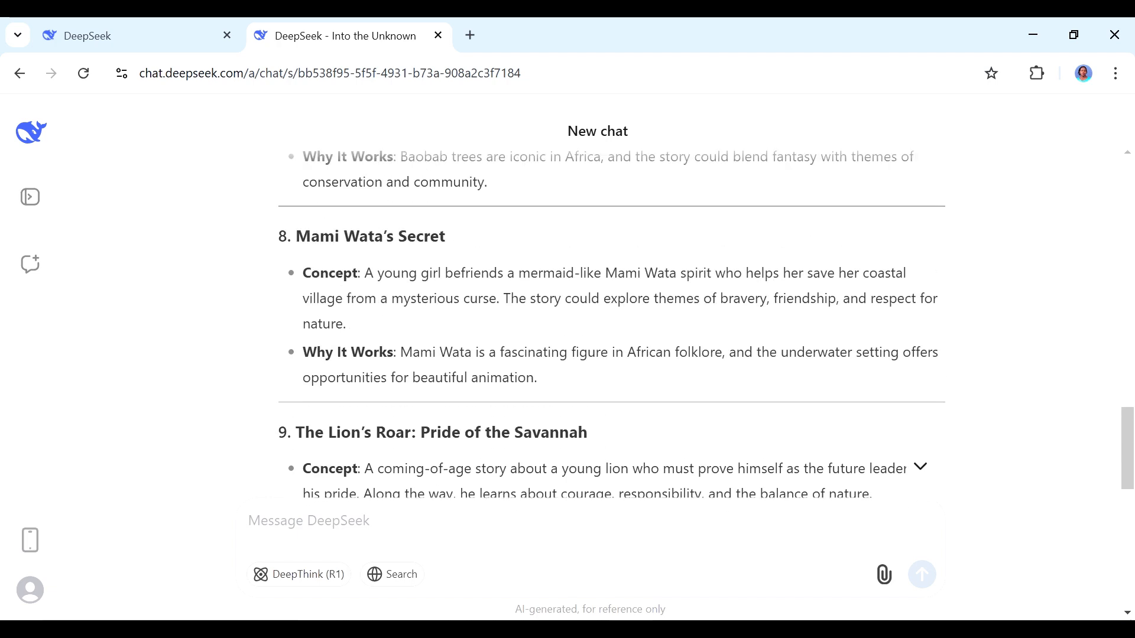
pyautogui.scroll(15, 612, 319)
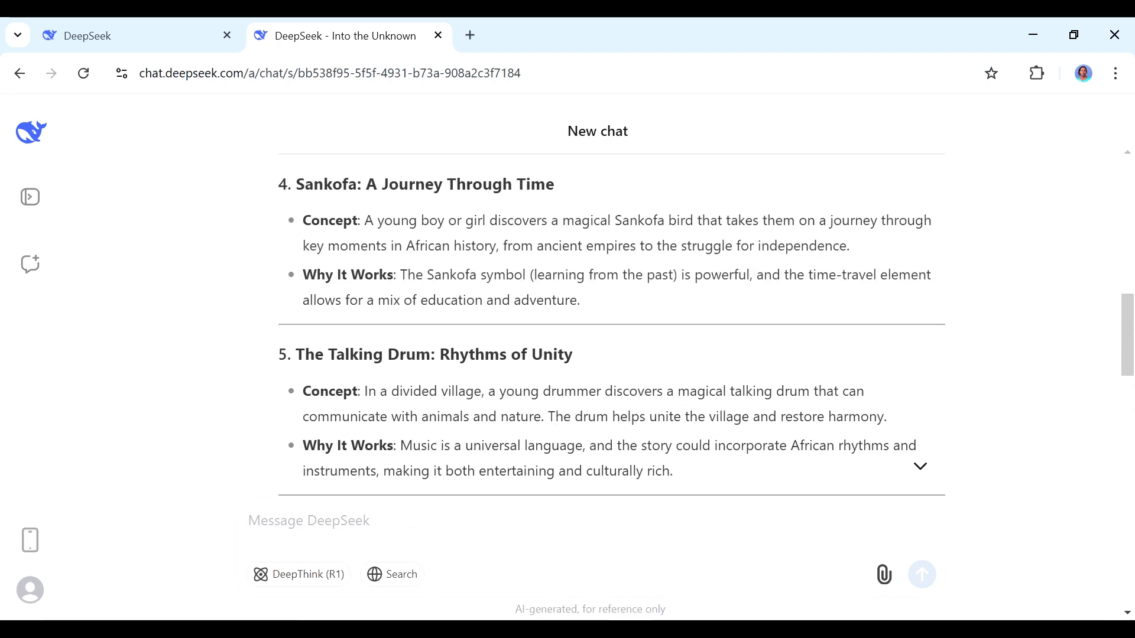
pyautogui.scroll(3, 612, 319)
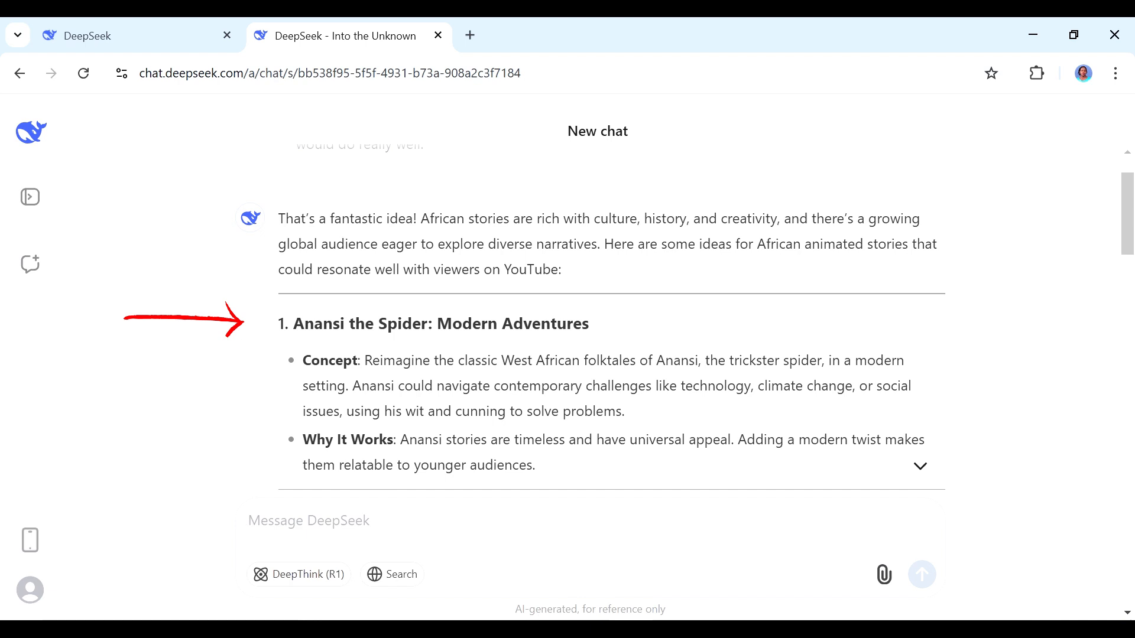
pyautogui.scroll(-2, 612, 319)
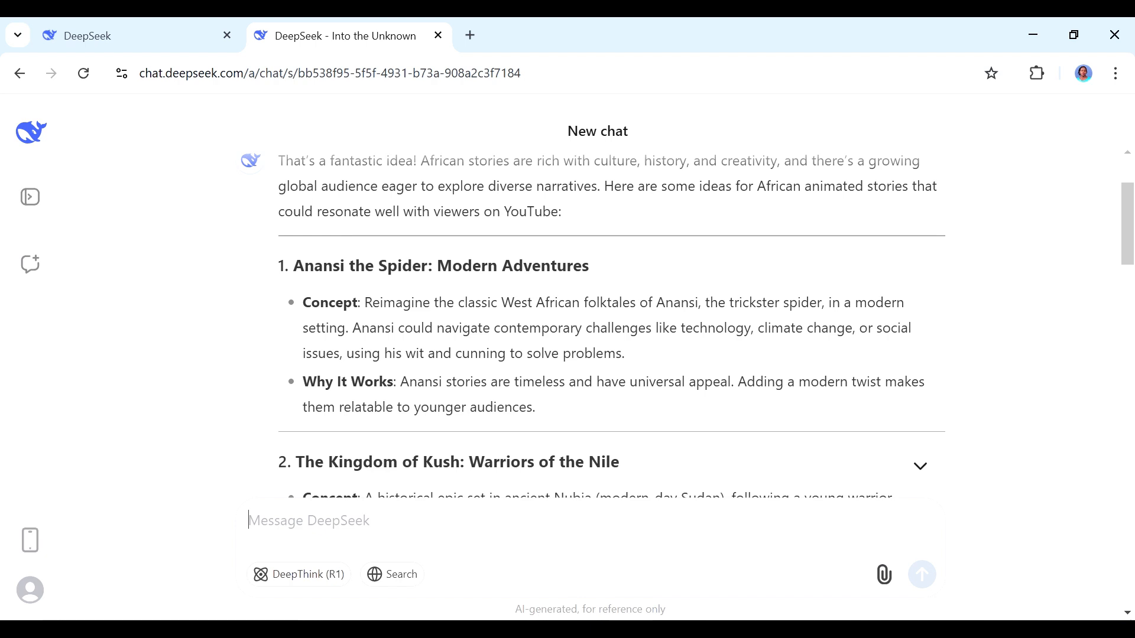
pyautogui.scroll(-3, 612, 320)
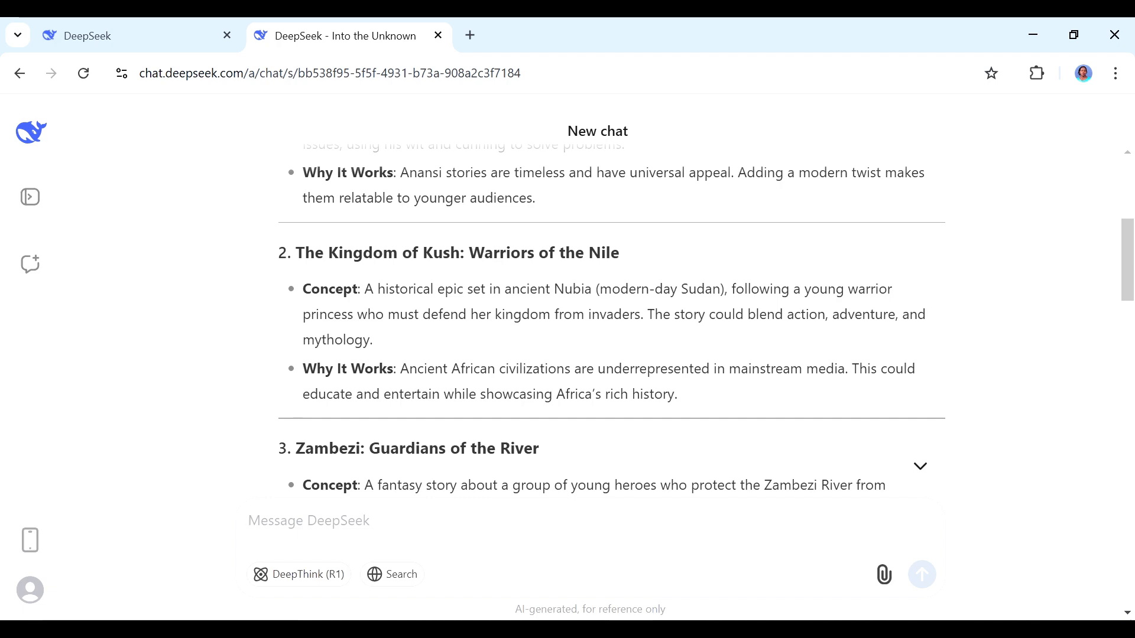
pyautogui.scroll(-5, 612, 319)
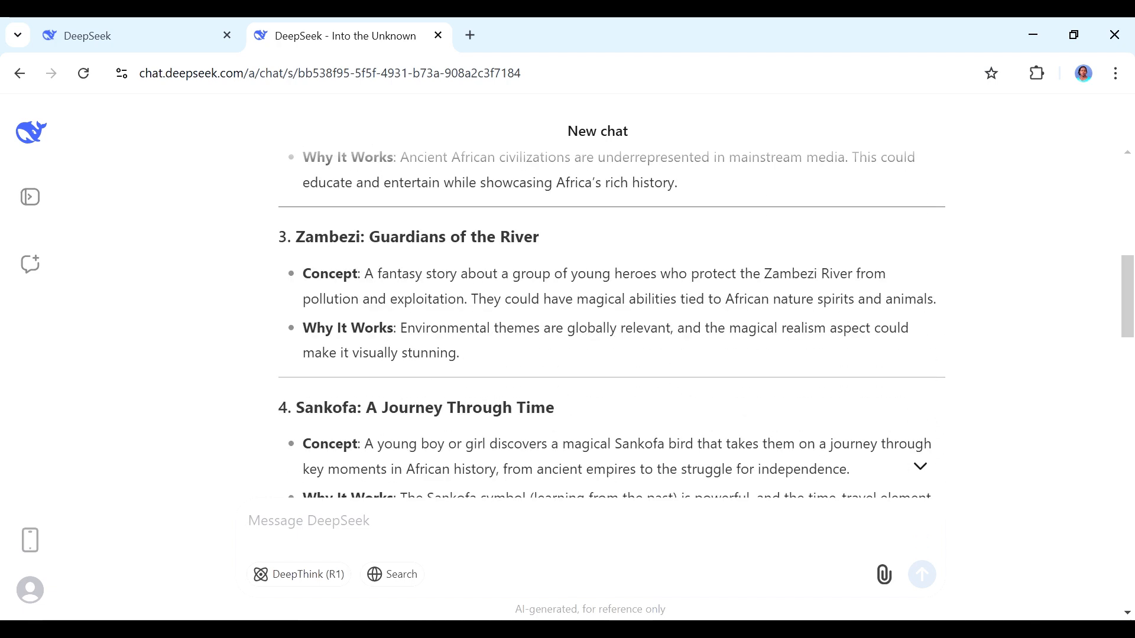
pyautogui.scroll(-5, 612, 319)
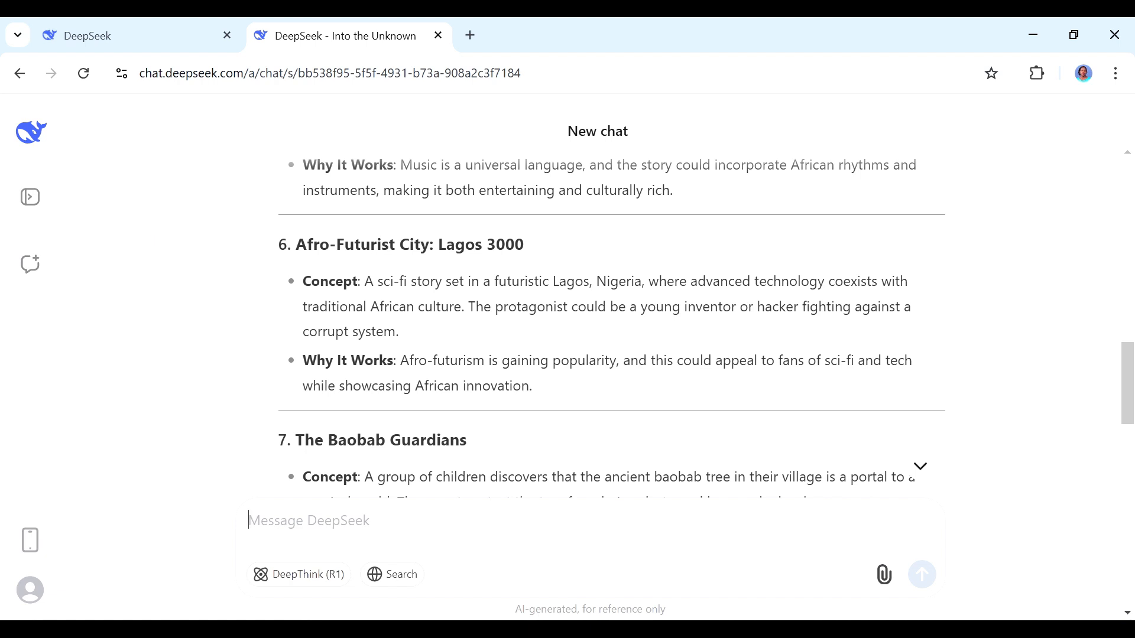
pyautogui.scroll(1, 612, 319)
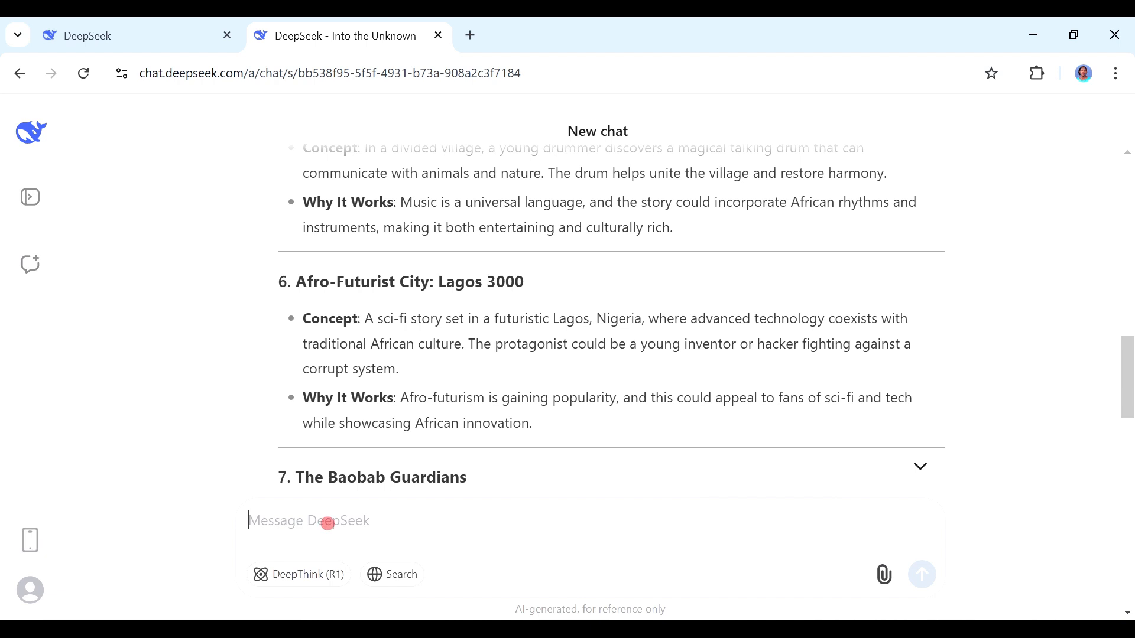
# - Write "Using number 6, could you write me the story script to use for my YouTube video. It will be an animated video using AI images and videos"
pyautogui.click(328, 523)
pyautogui.click(328, 523)
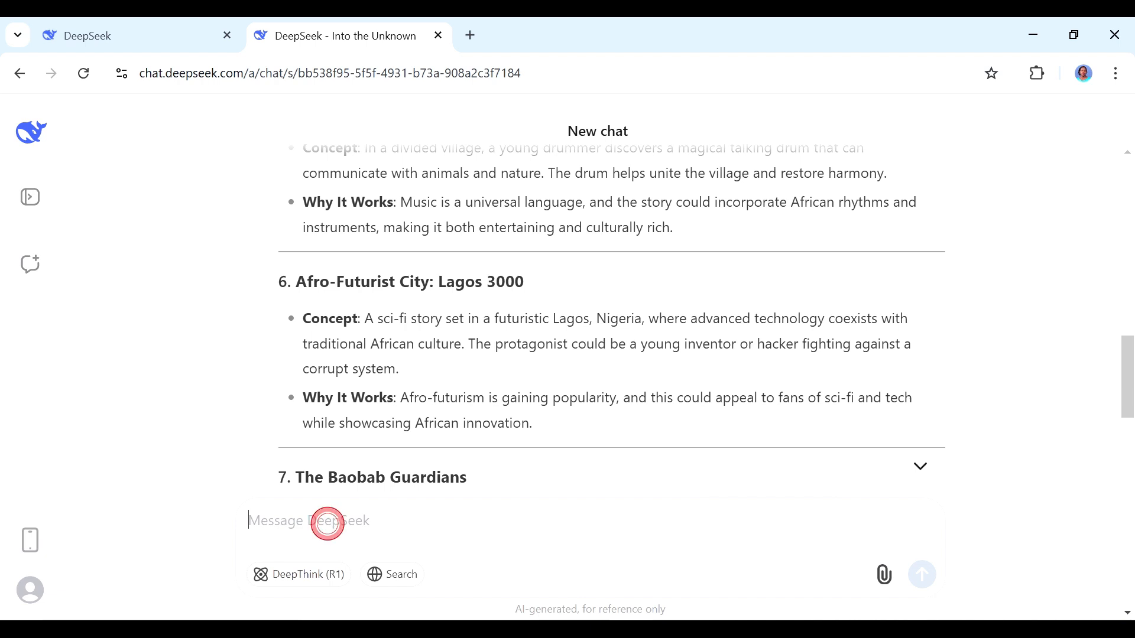
pyautogui.write('I')
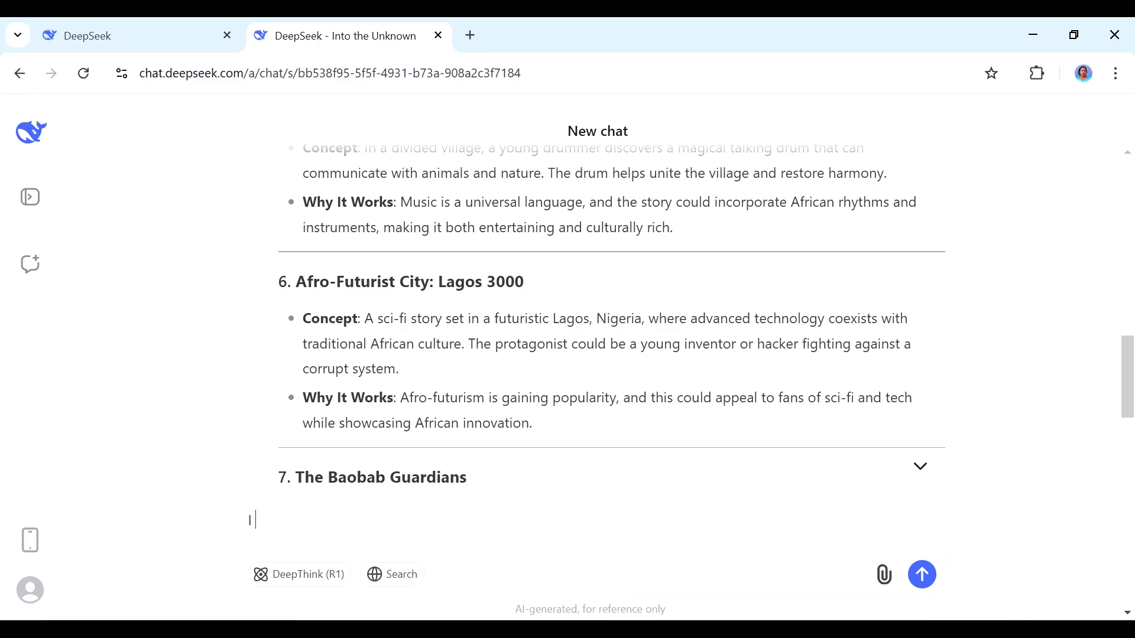
pyautogui.press('BackSpace')
pyautogui.write('Using number 6, could you')
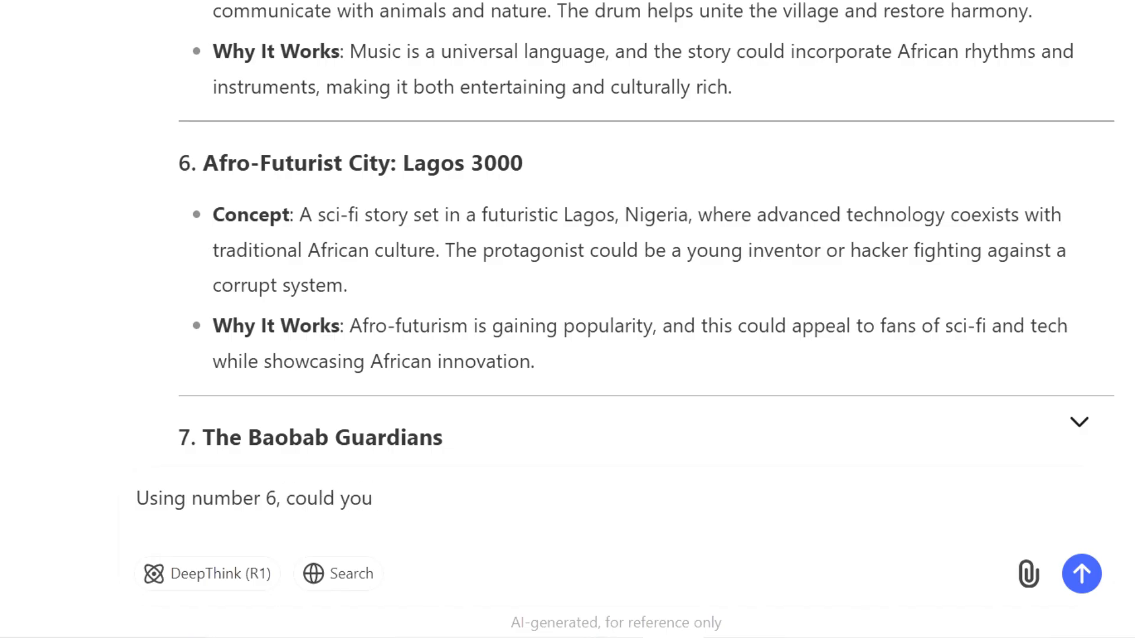
pyautogui.write(' write me the story script to use for')
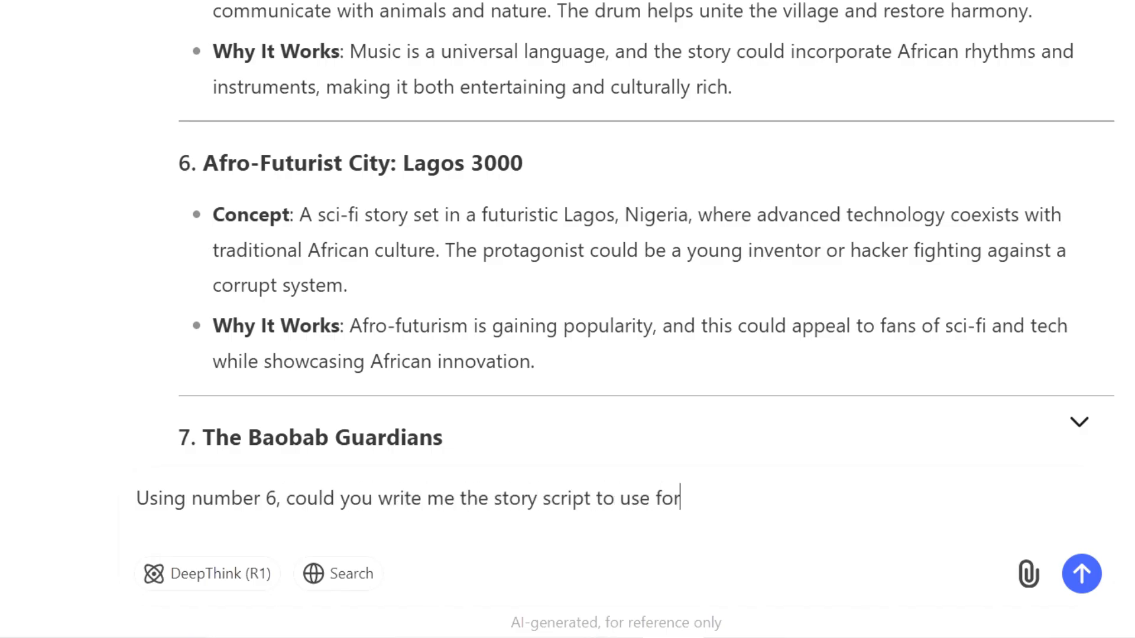
pyautogui.write(' my YouTube story')
pyautogui.press('BackSpace')
pyautogui.press('BackSpace')
pyautogui.press('BackSpace')
pyautogui.press('BackSpace')
pyautogui.press('BackSpace')
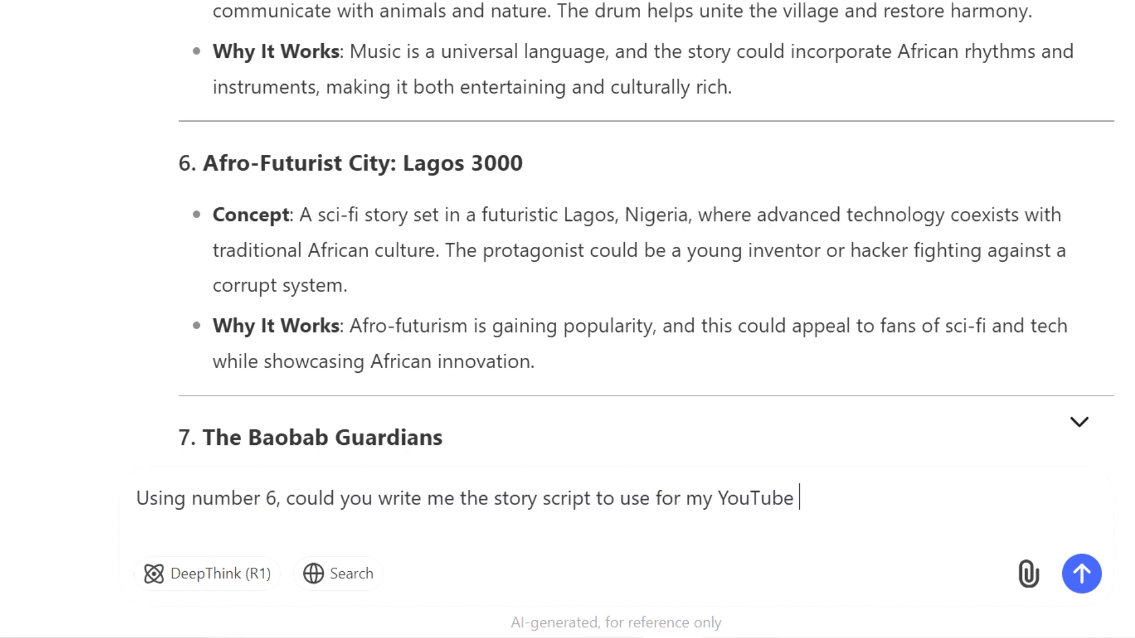
pyautogui.write('video. It will be a')
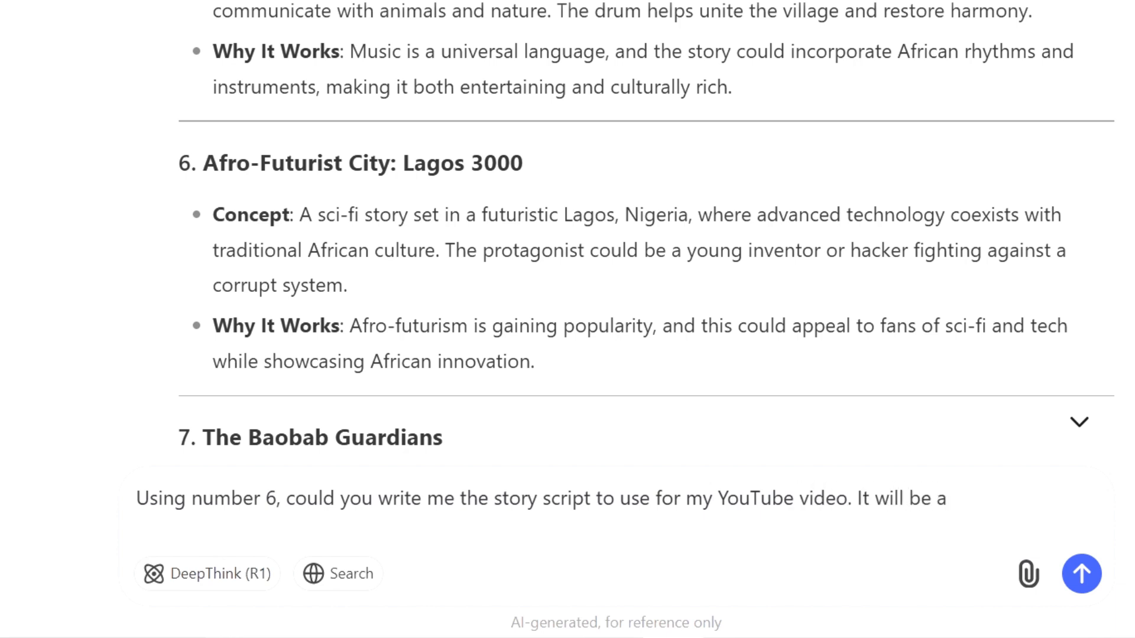
pyautogui.write('n animated video using ')
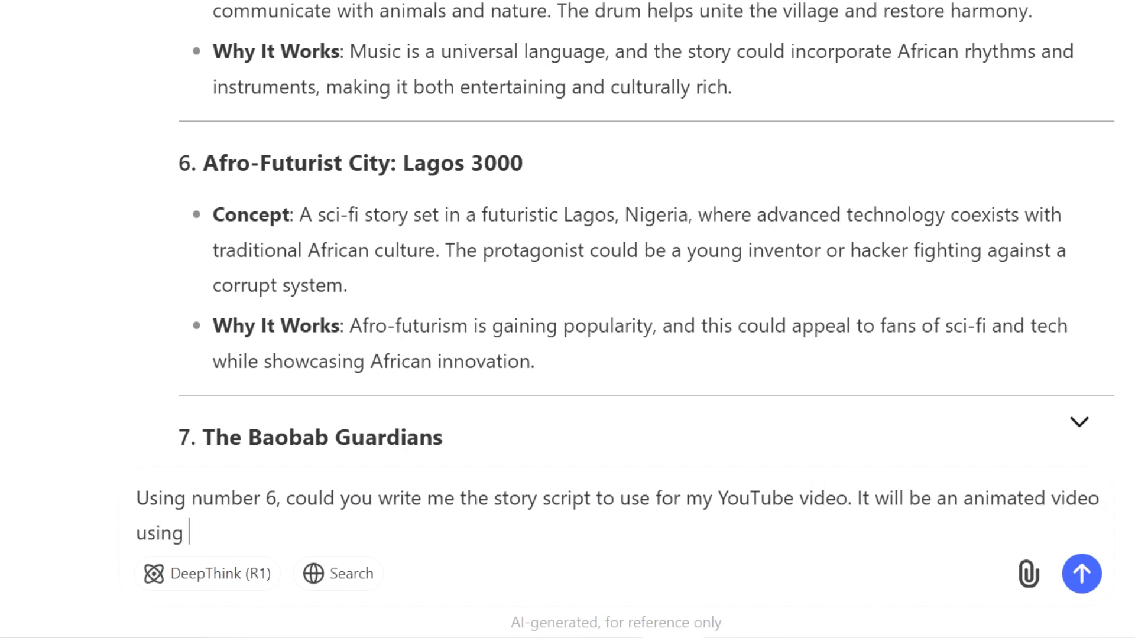
pyautogui.write('AI images and videos')
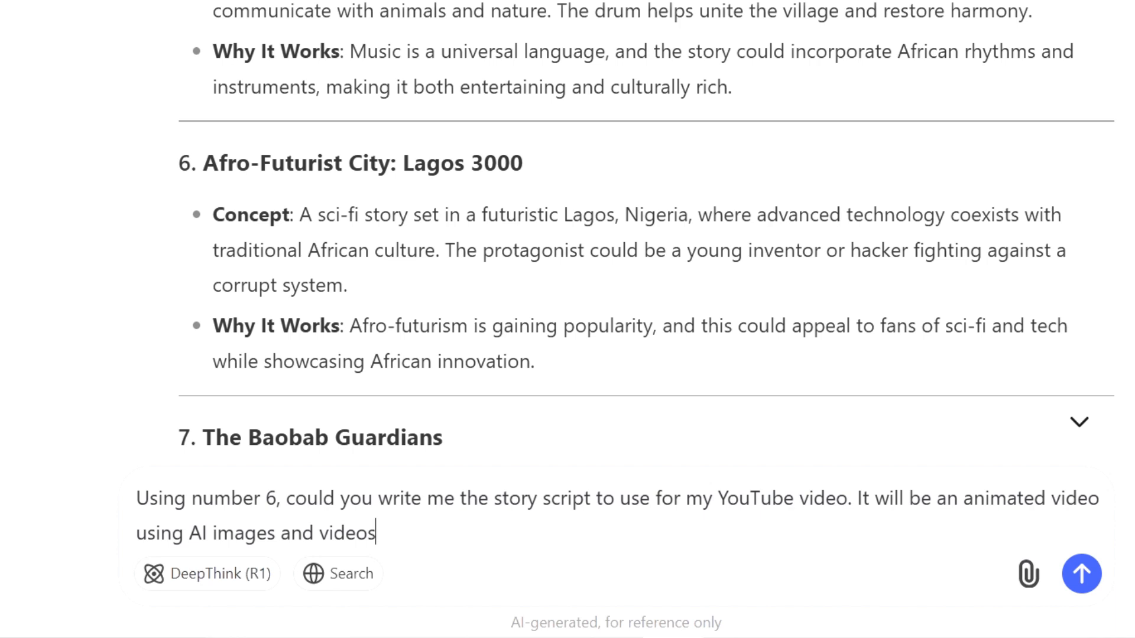
# - Extend the message to also request the prompts to create the AI images and or videos, and a very engaging story
pyautogui.write('. Also include the prompts to creat')
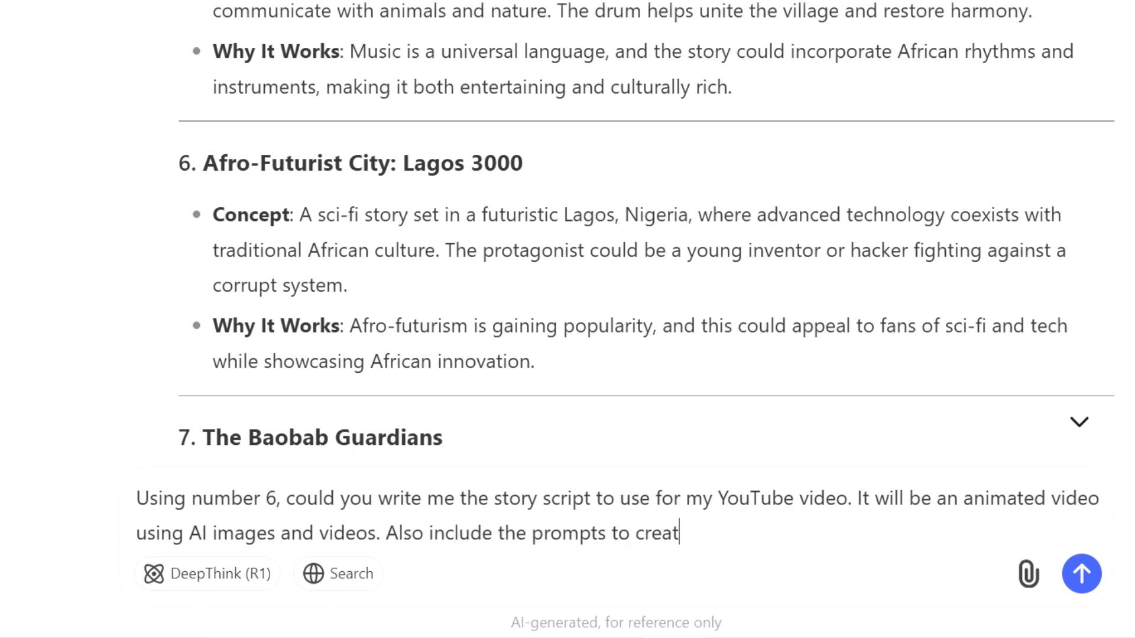
pyautogui.write('e the AI images and')
pyautogui.press('BackSpace')
pyautogui.press('BackSpace')
pyautogui.press('BackSpace')
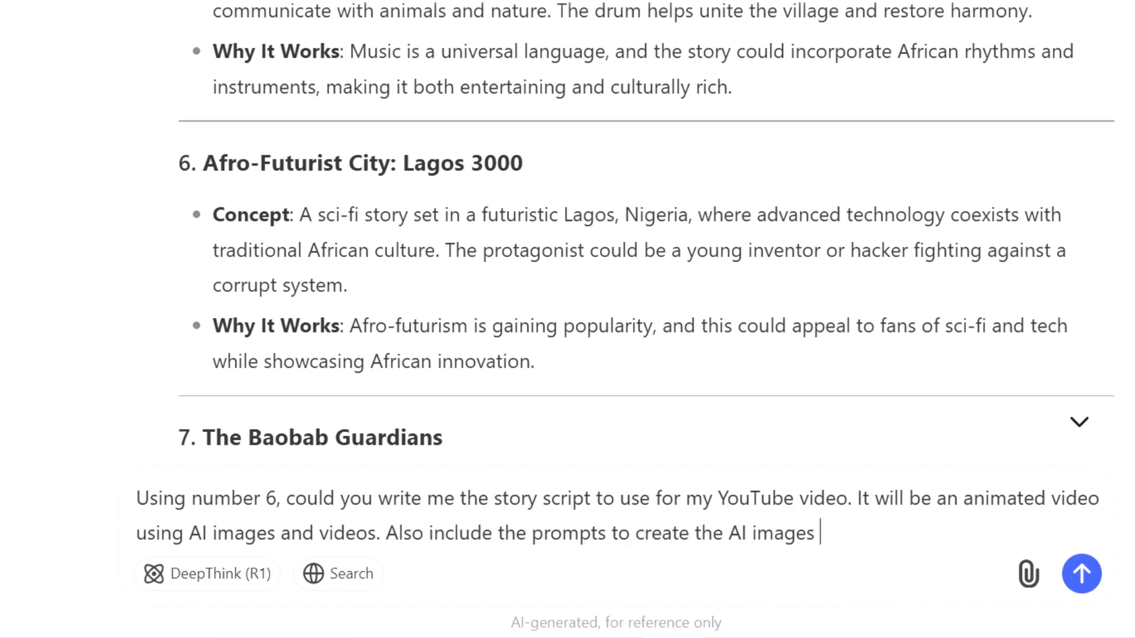
pyautogui.write('and or')
pyautogui.write(' videos. Make the story very engagin')
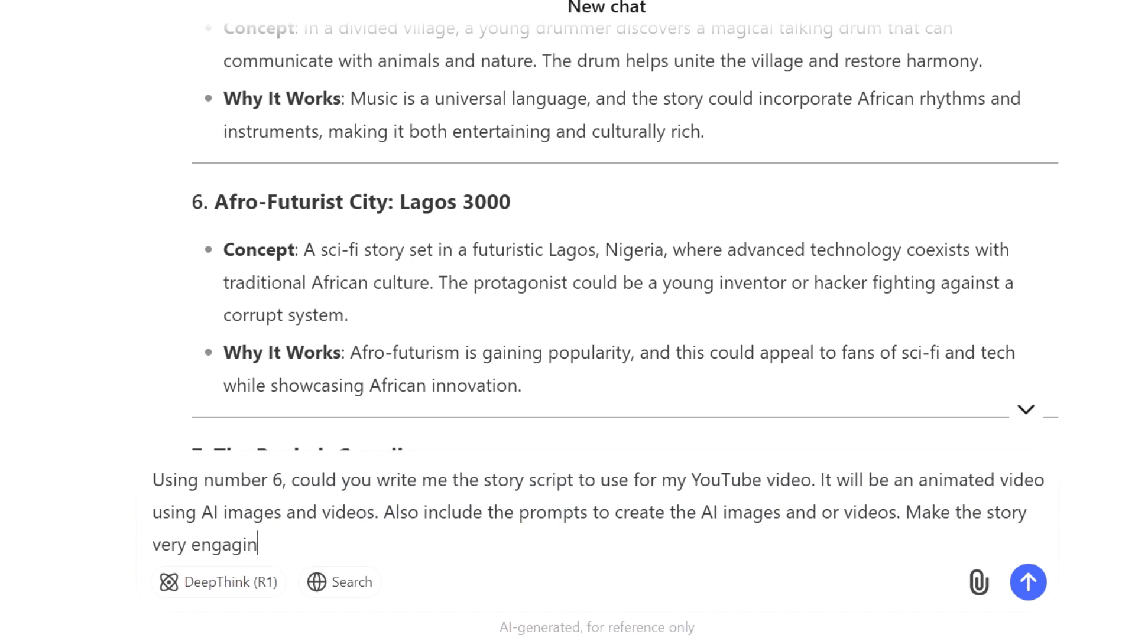
# - Finish the message by requesting very vibrant pictures and only the narrator narrating with no dialogue, and send it
pyautogui.write('g and the pictures very')
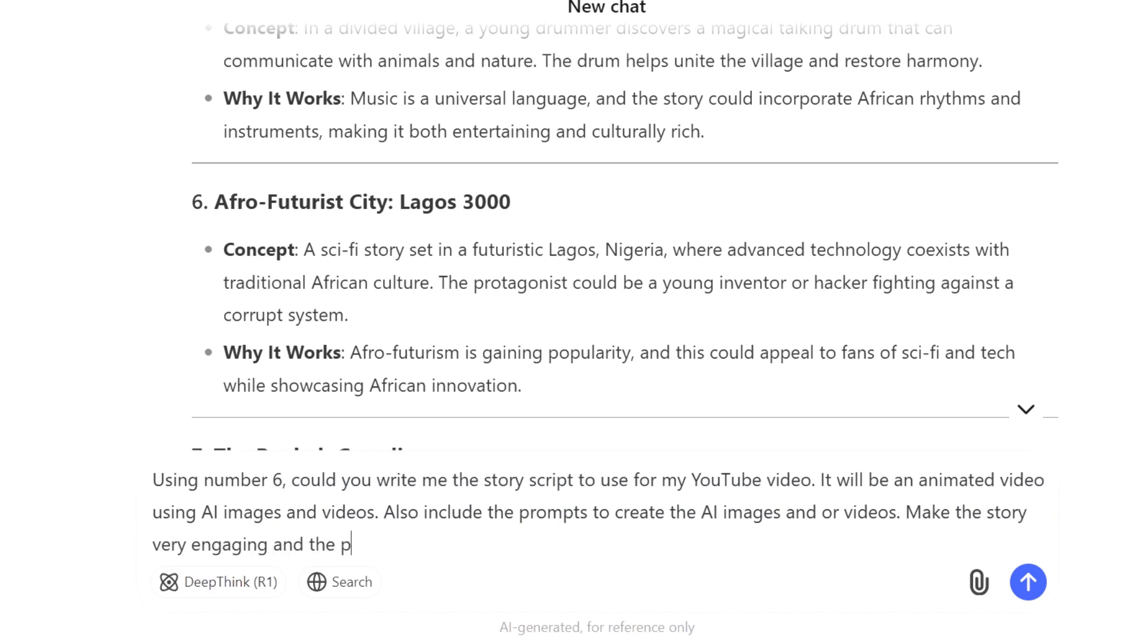
pyautogui.write('vibrant. Have only the narrator')
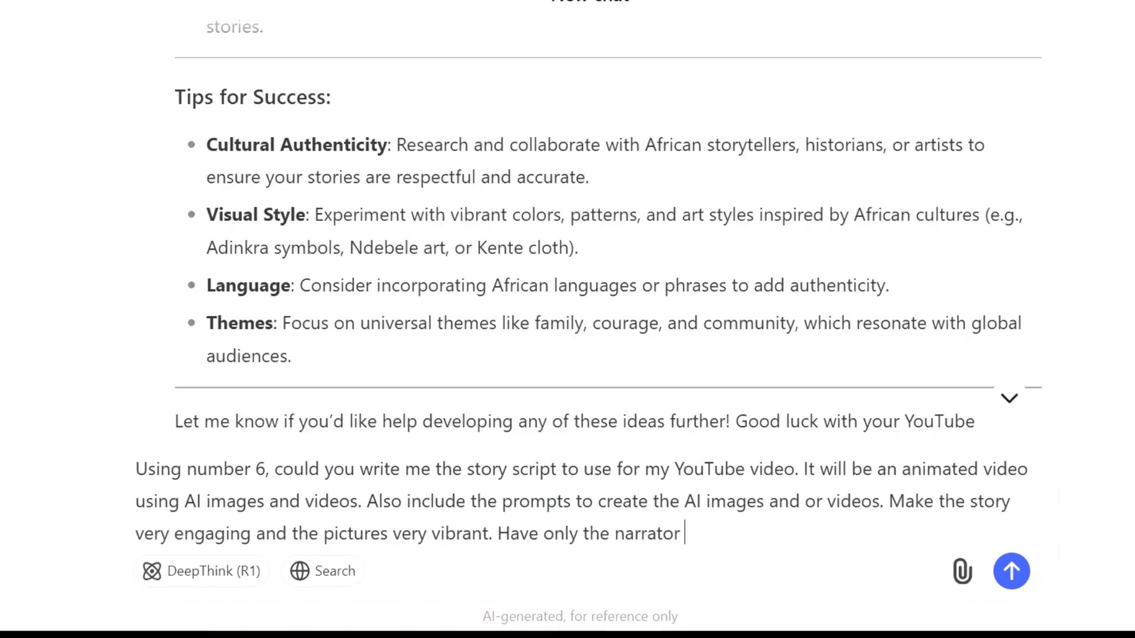
pyautogui.write(' narrating so')
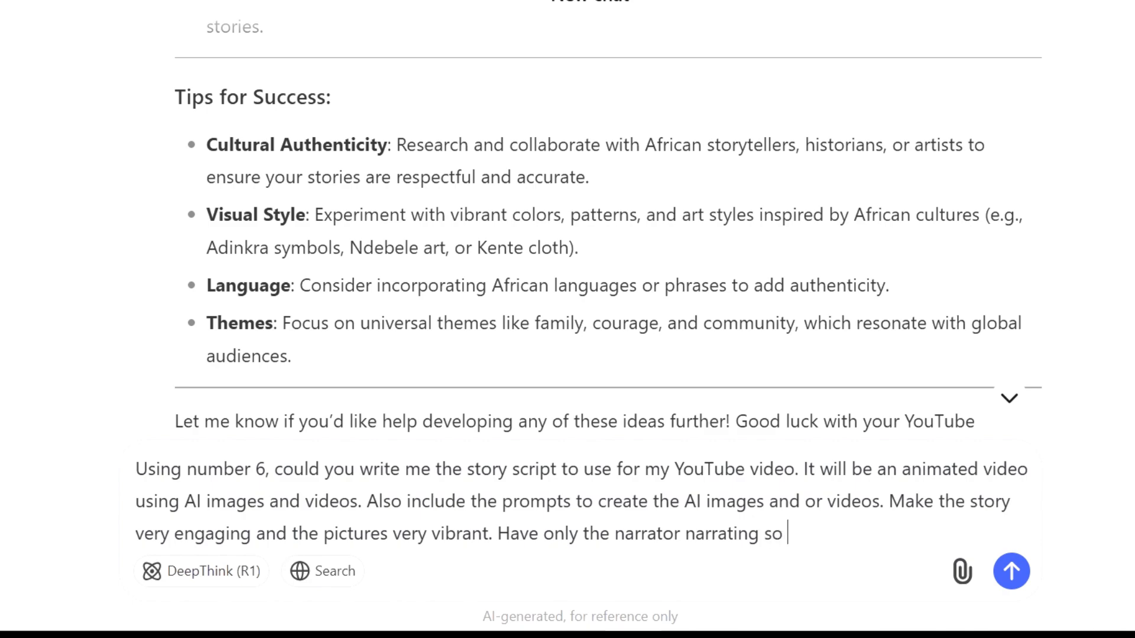
pyautogui.press('BackSpace')
pyautogui.press('BackSpace')
pyautogui.write('with no dialogue')
pyautogui.write('.')
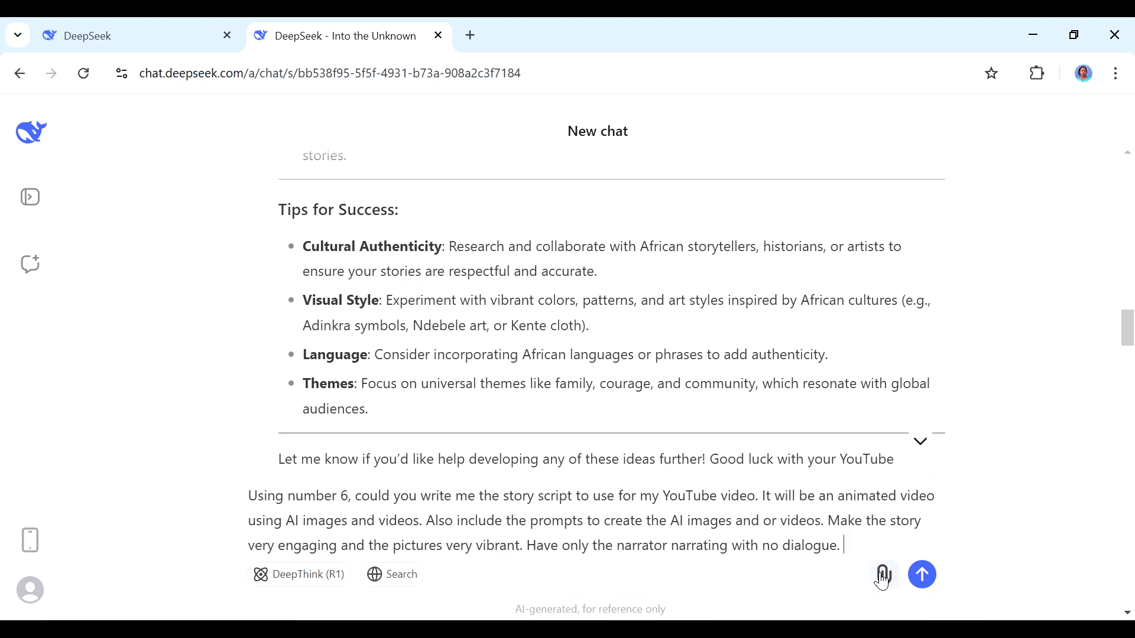
pyautogui.click(928, 583)
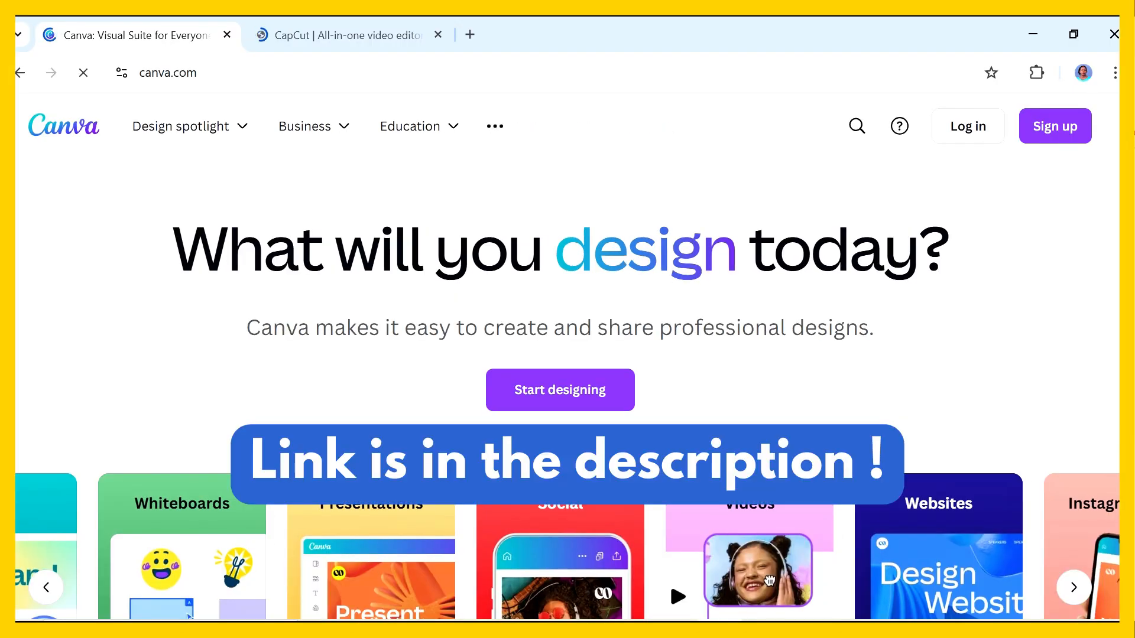
# - Log in to Canva from its landing page and open Dream Lab
pyautogui.scroll(-3, 769, 581)
pyautogui.scroll(1, 946, 296)
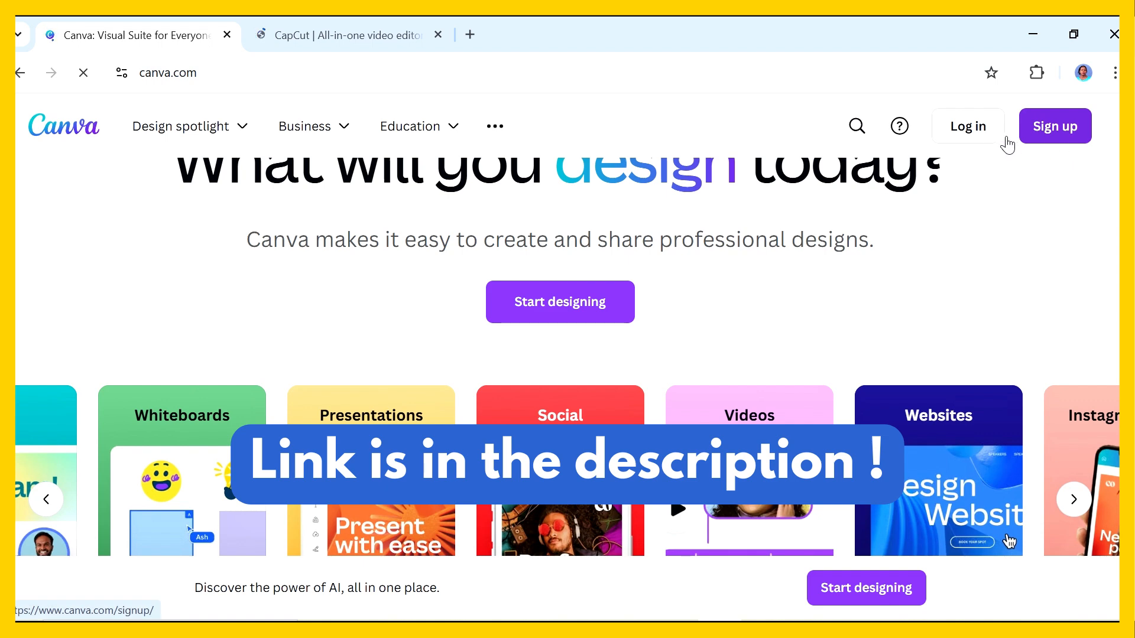
pyautogui.click(970, 127)
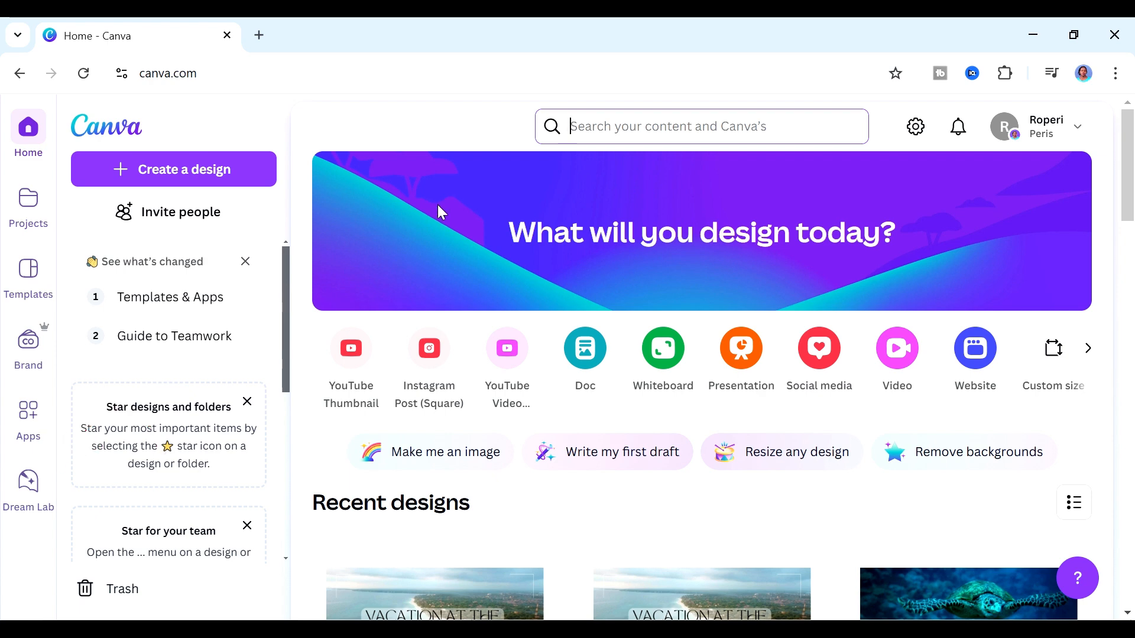
pyautogui.click(29, 489)
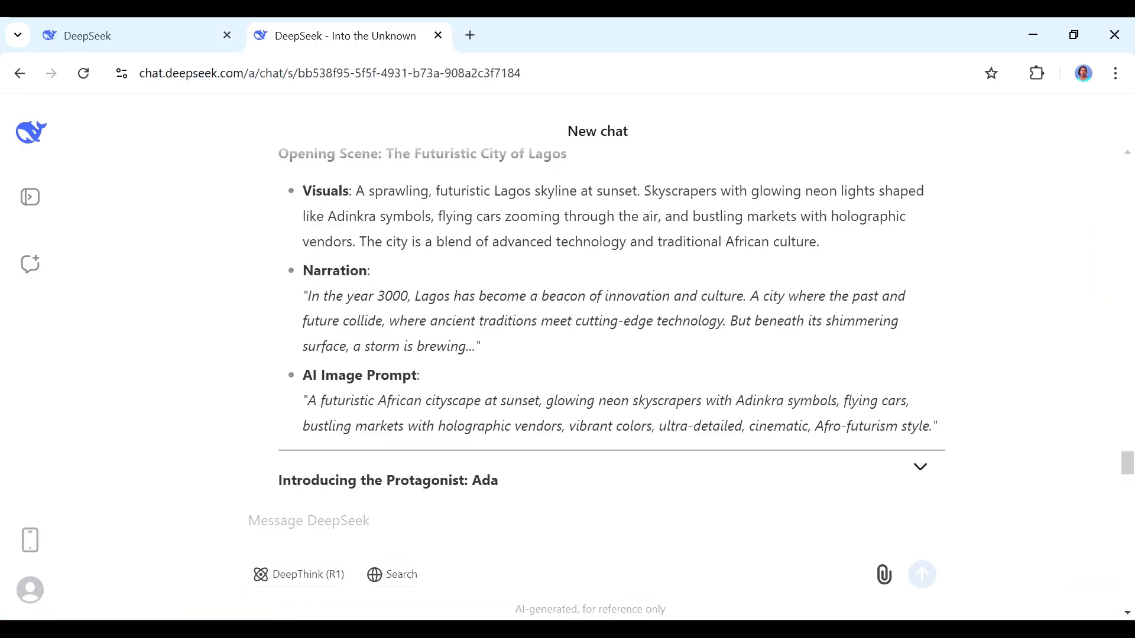
# - Copy the Opening Scene's AI image prompt from DeepSeek into Canva Dream Lab's description and set the aspect ratio to 16:9
pyautogui.moveTo(931, 426); pyautogui.dragTo(317, 402)
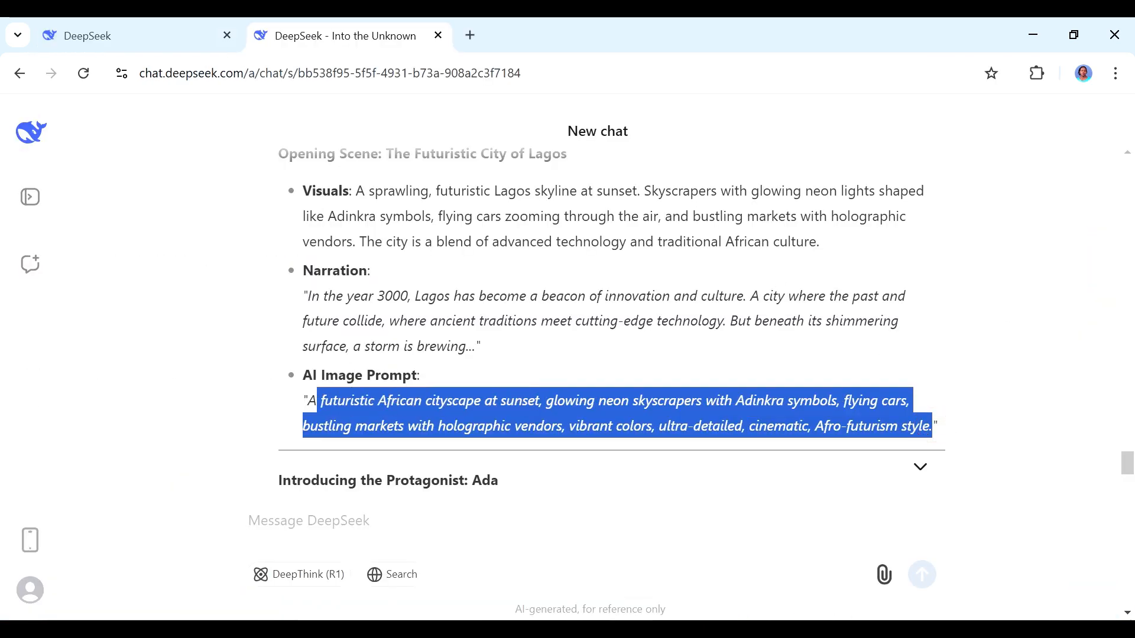
pyautogui.rightClick(317, 414)
pyautogui.click(347, 426)
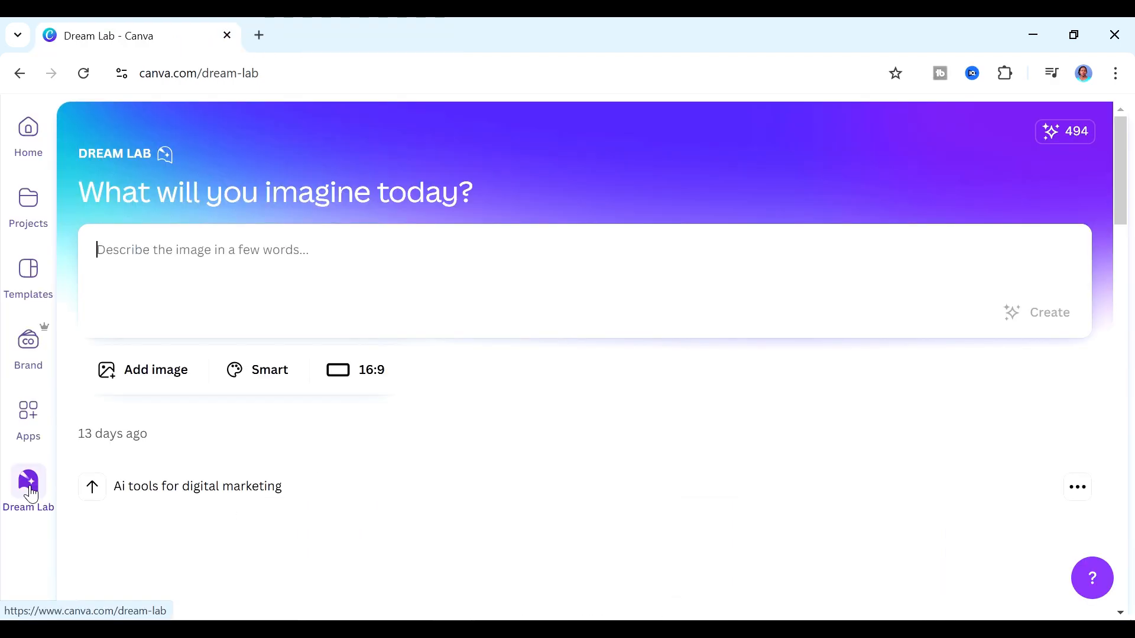
pyautogui.click(337, 378)
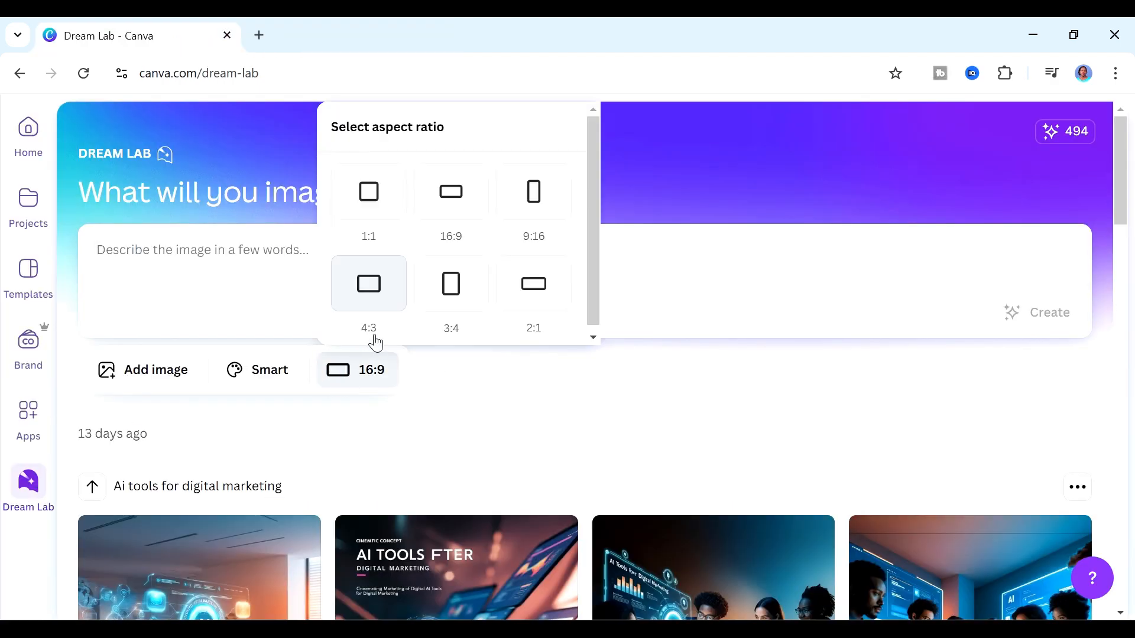
pyautogui.click(448, 207)
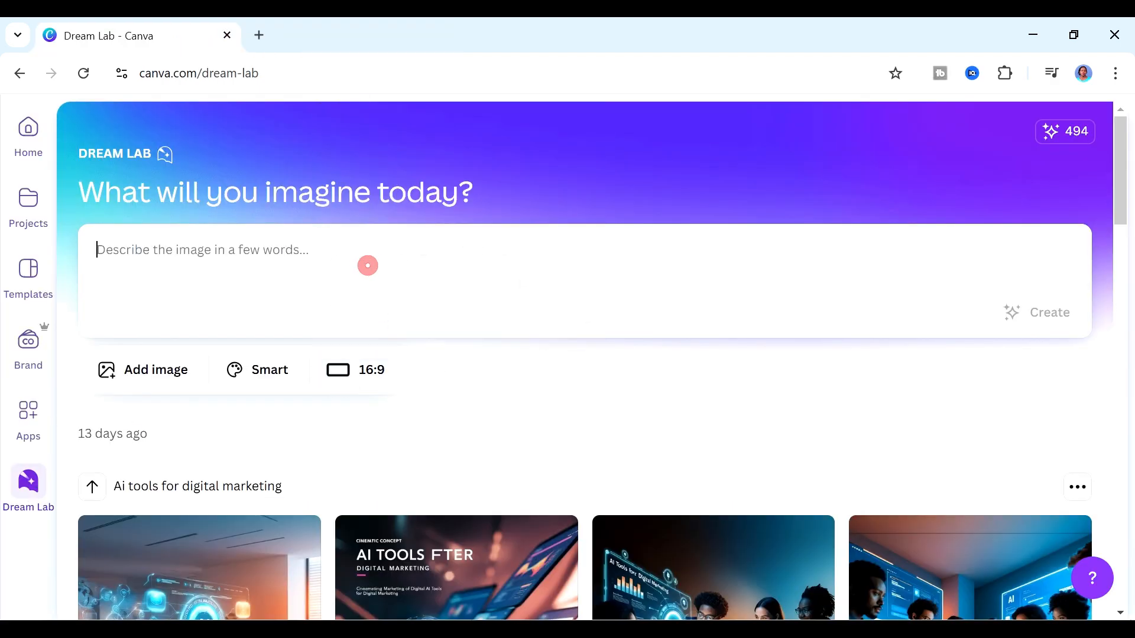
pyautogui.hotkey('ctrl', 'v')
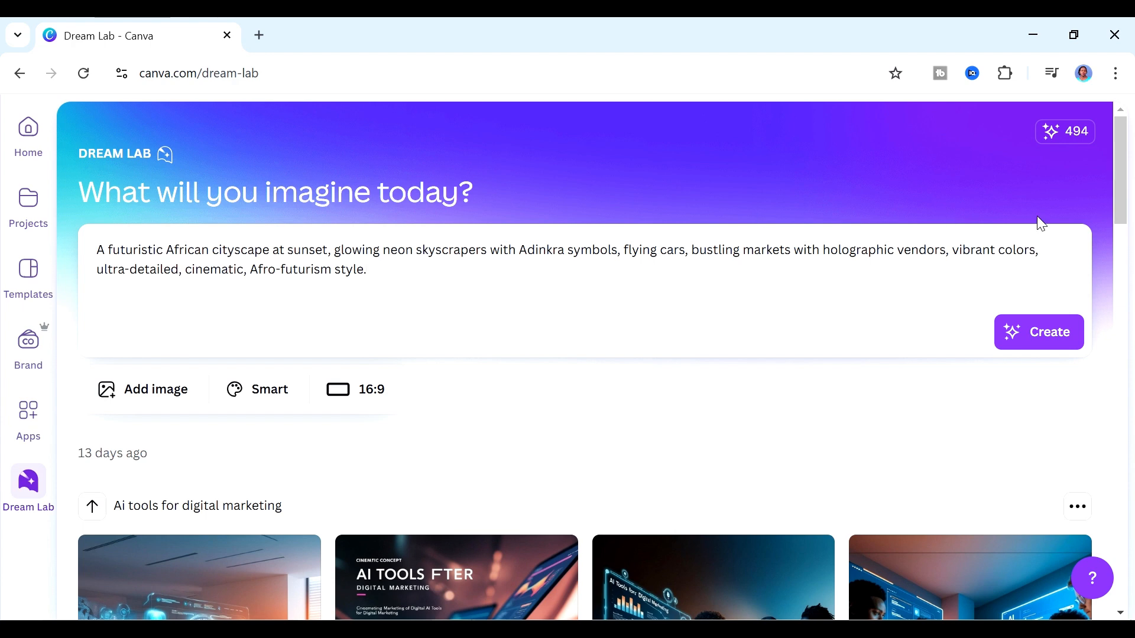
# - Set the image style to Cinematic Concept and generate the futuristic African cityscape images
pyautogui.moveTo(1122, 195)
pyautogui.mouseDown()
pyautogui.moveTo(1122, 220)
pyautogui.moveTo(1122, 193)
pyautogui.mouseUp()
pyautogui.click(260, 389)
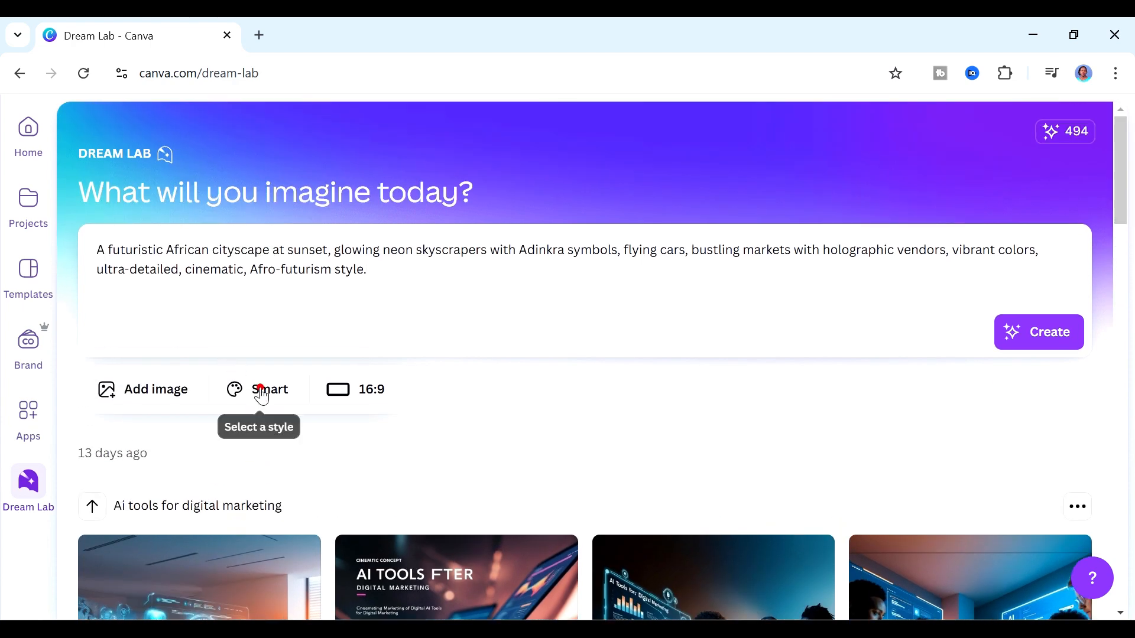
pyautogui.click(354, 195)
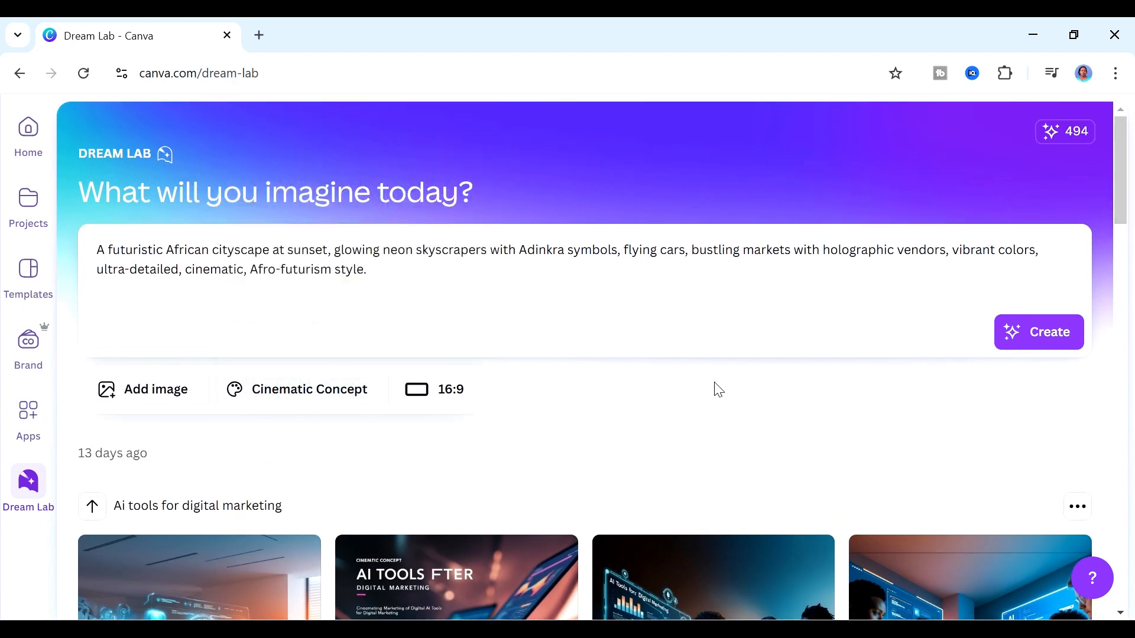
pyautogui.click(1040, 343)
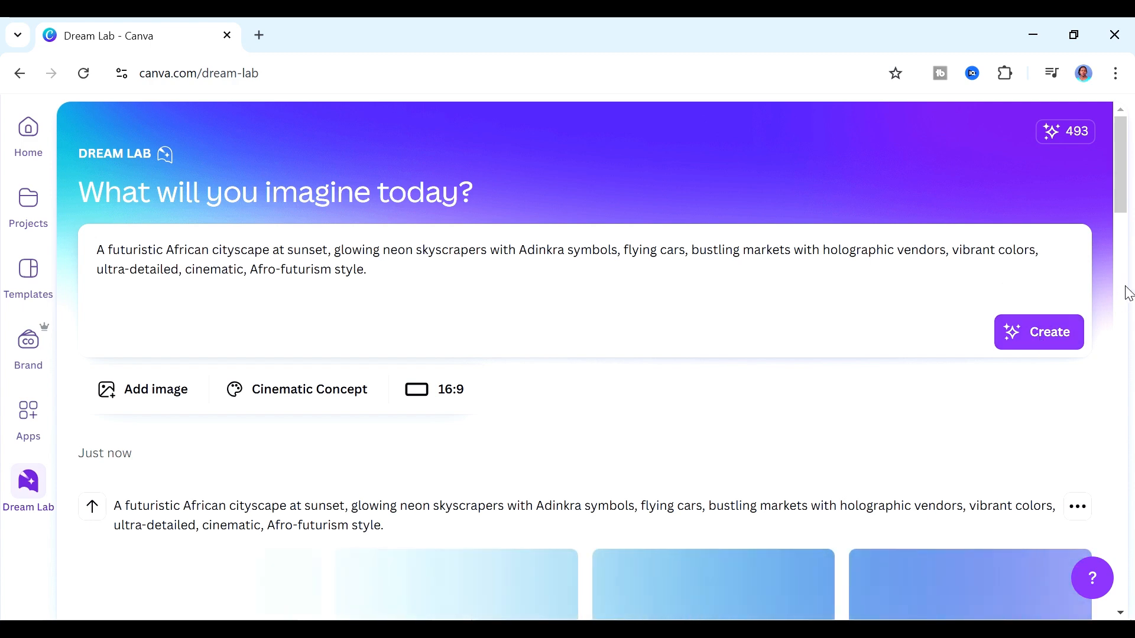
# - Examine each generated cityscape image in the enlarged view
pyautogui.moveTo(1122, 188); pyautogui.dragTo(1132, 228)
pyautogui.moveTo(547, 364)
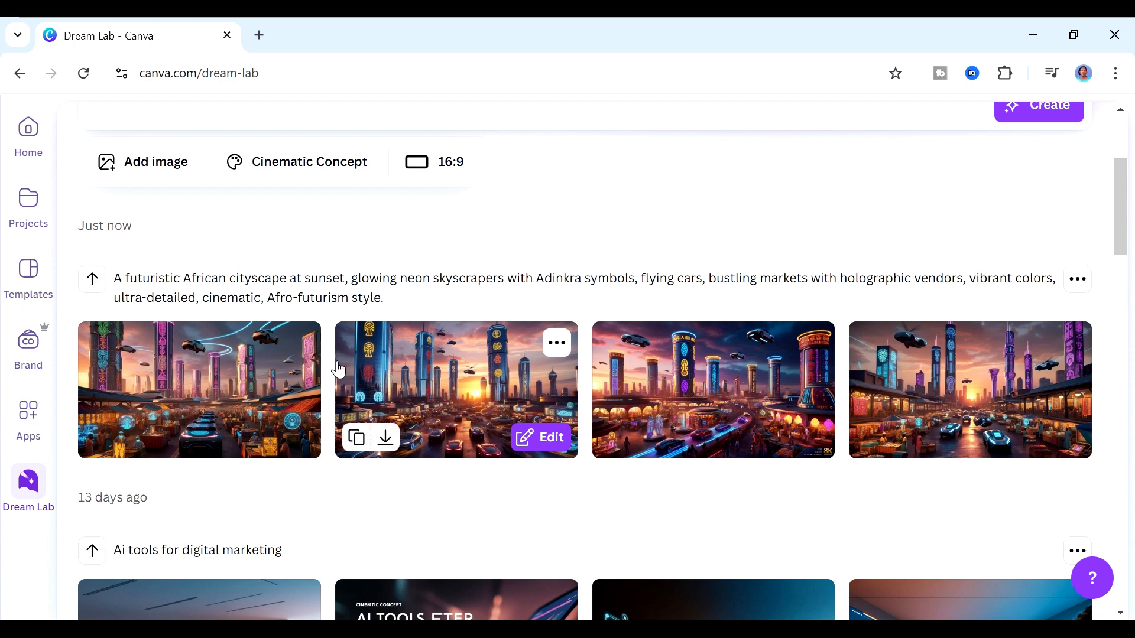
pyautogui.click(247, 371)
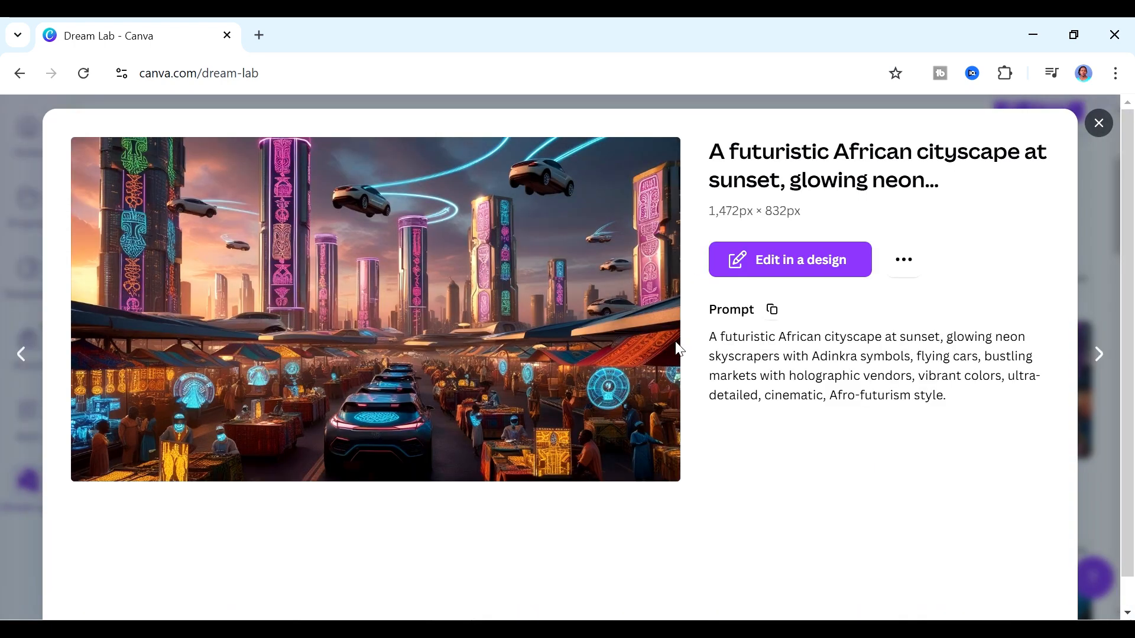
pyautogui.click(1090, 357)
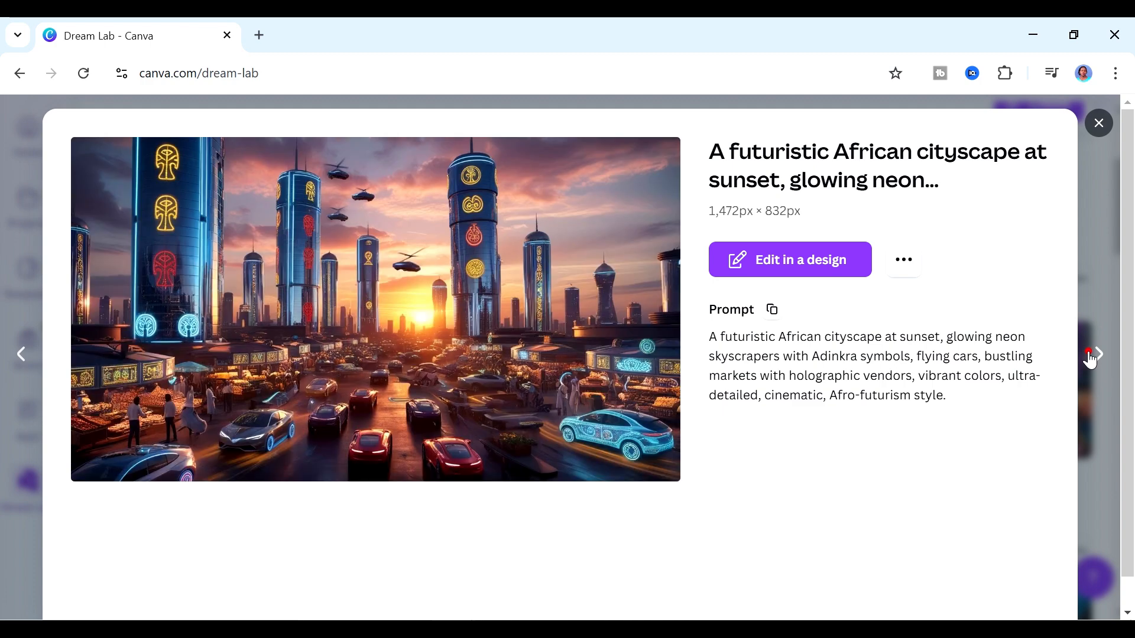
pyautogui.click(1091, 357)
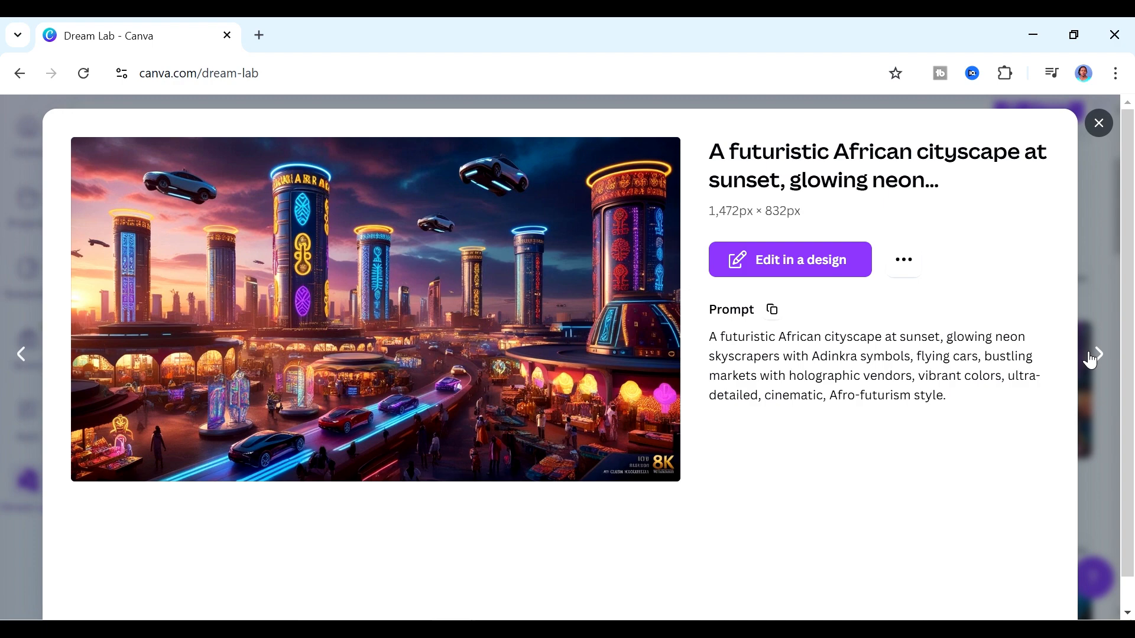
pyautogui.click(1091, 358)
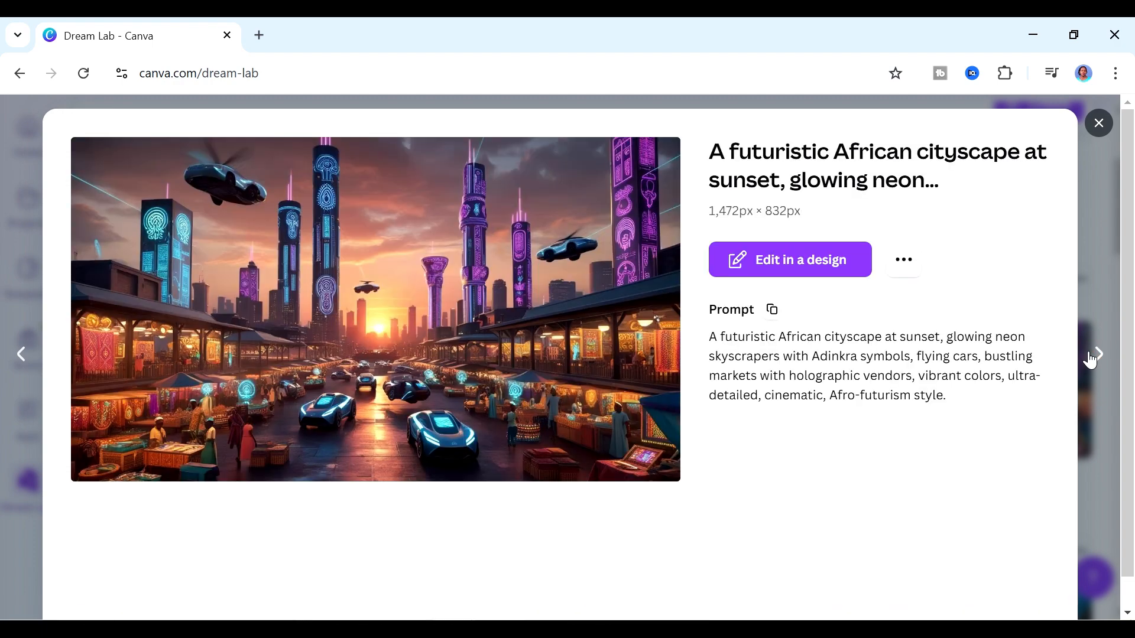
pyautogui.click(1091, 357)
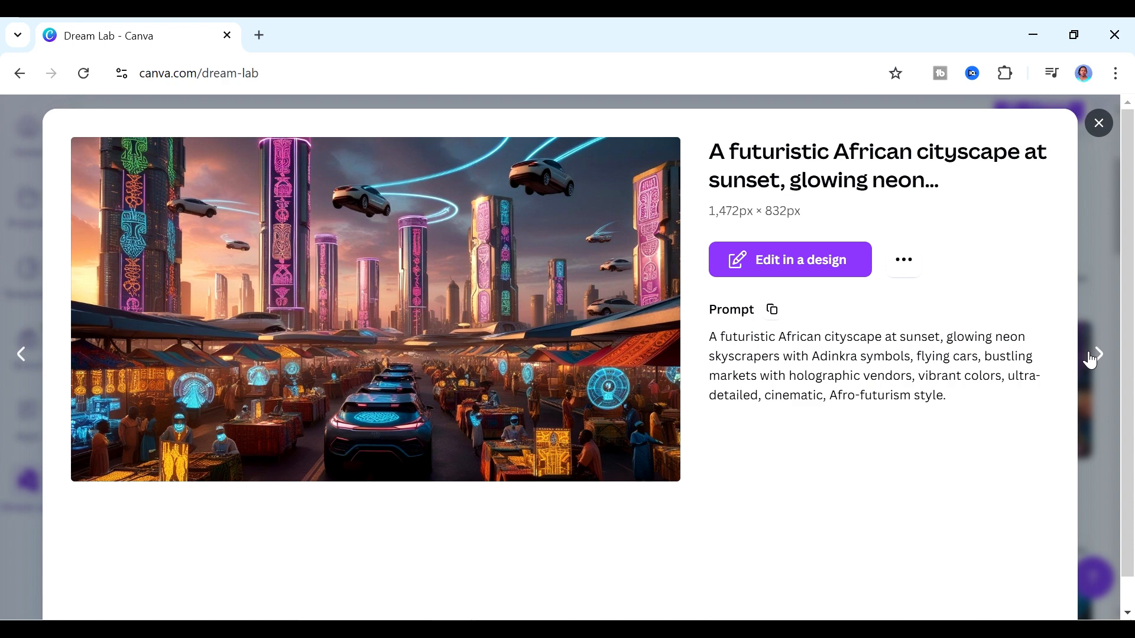
pyautogui.click(1091, 357)
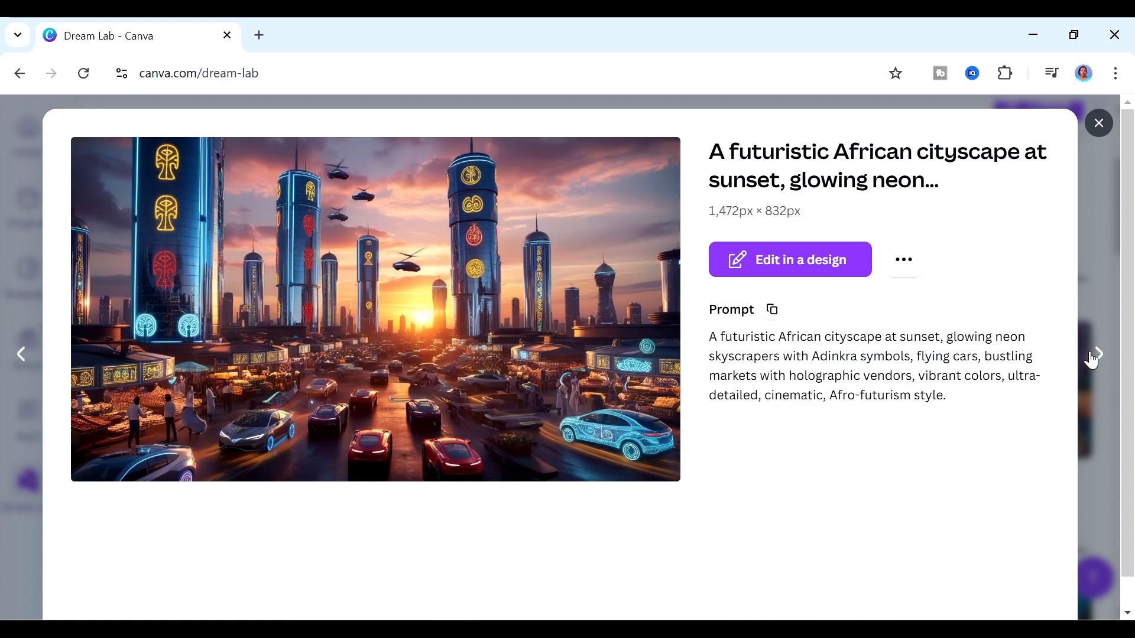
pyautogui.press('Escape')
pyautogui.scroll(-6, 911, 269)
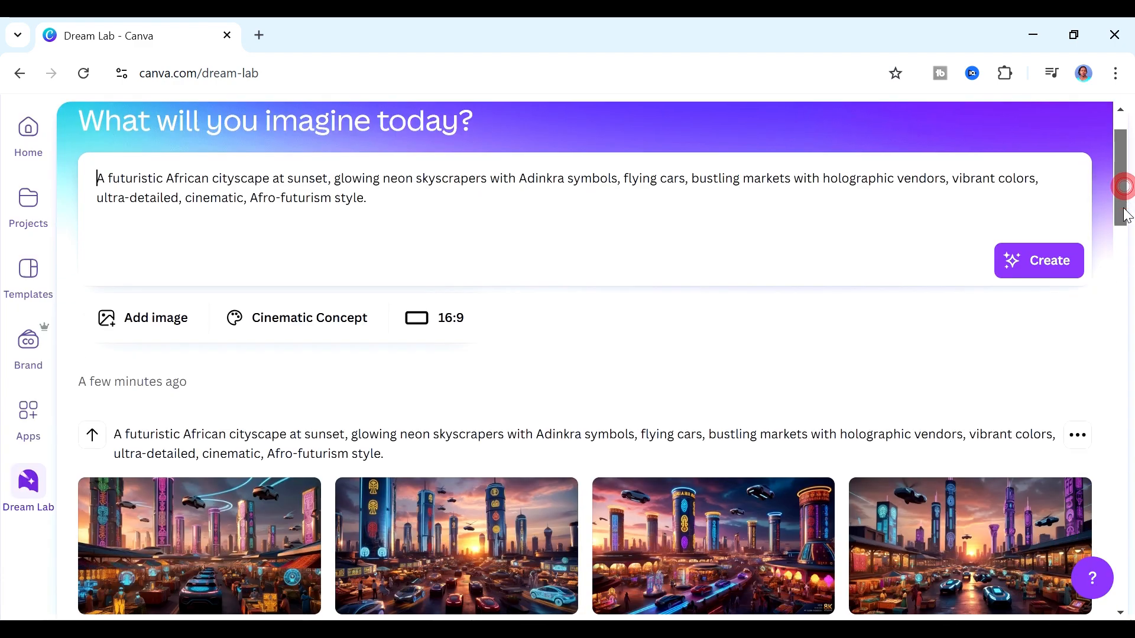
# - Replace the Dream Lab description with the AI image prompt from DeepSeek's "Introducing the Protagonist: Ada" scene
pyautogui.scroll(6, 911, 269)
pyautogui.hotkey('ctrl', 'a')
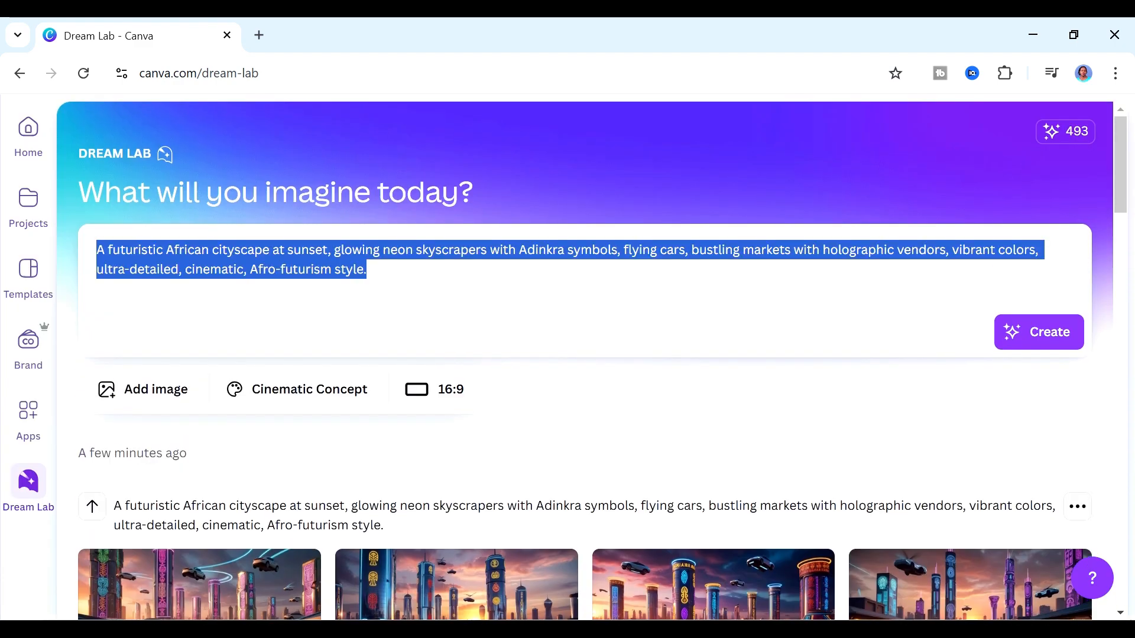
pyautogui.hotkey('alt', 'Tab')
pyautogui.scroll(-3, 592, 325)
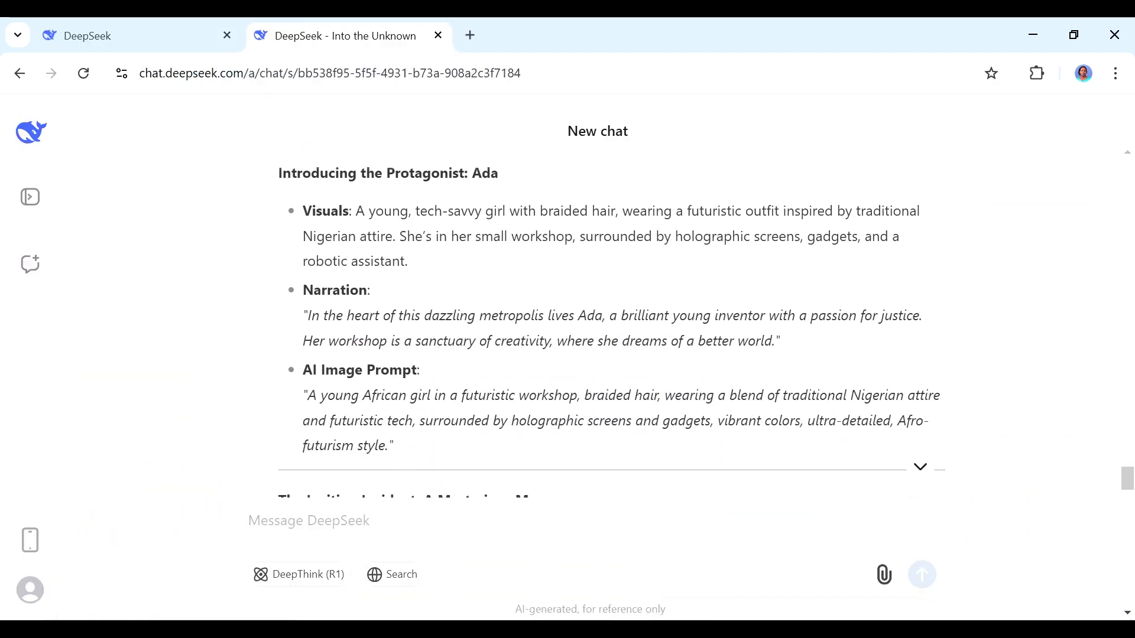
pyautogui.moveTo(385, 447); pyautogui.dragTo(318, 395)
pyautogui.rightClick(323, 404)
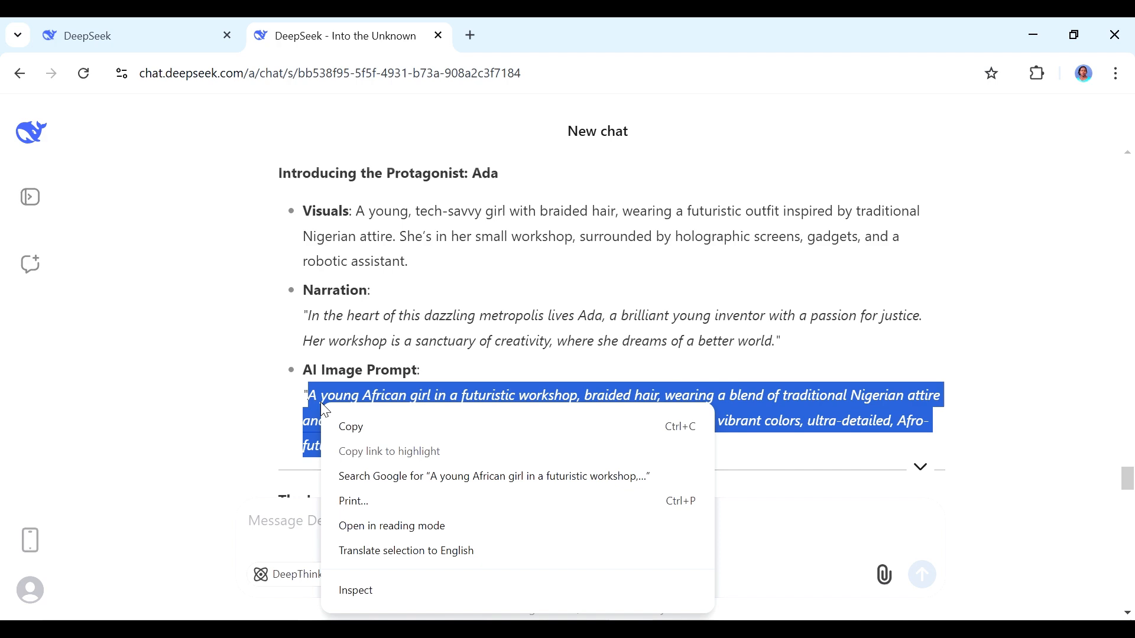
pyautogui.click(347, 432)
pyautogui.hotkey('alt', 'Tab')
pyautogui.hotkey('ctrl', 'v')
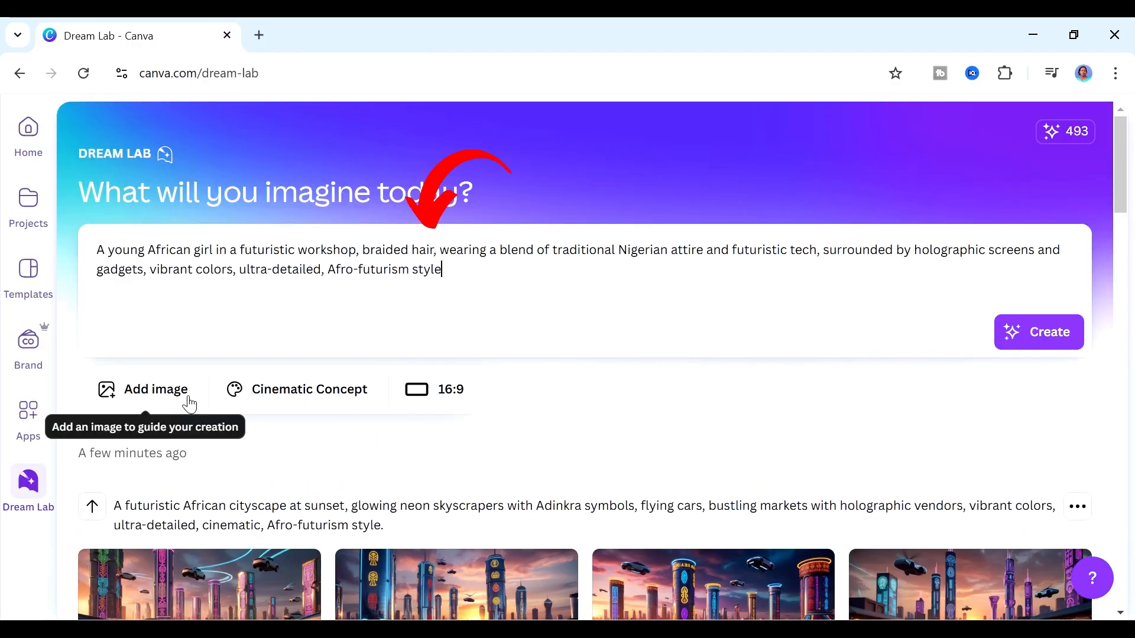
# - Generate the images of the young African girl in a futuristic workshop, keeping the Cinematic Concept style
pyautogui.click(359, 396)
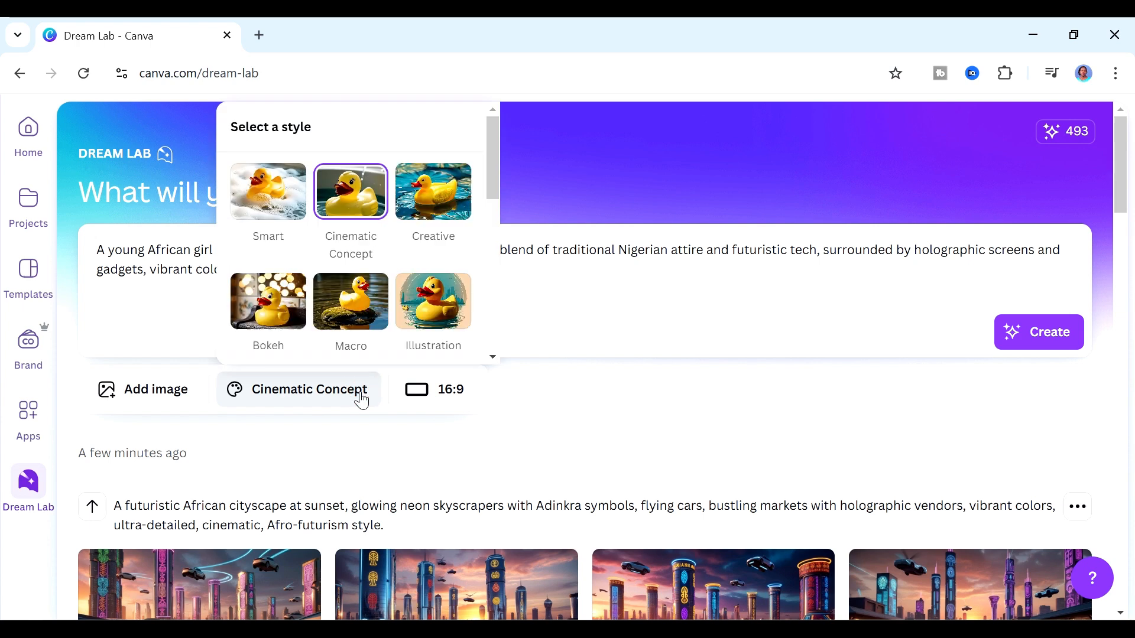
pyautogui.click(359, 396)
pyautogui.click(627, 292)
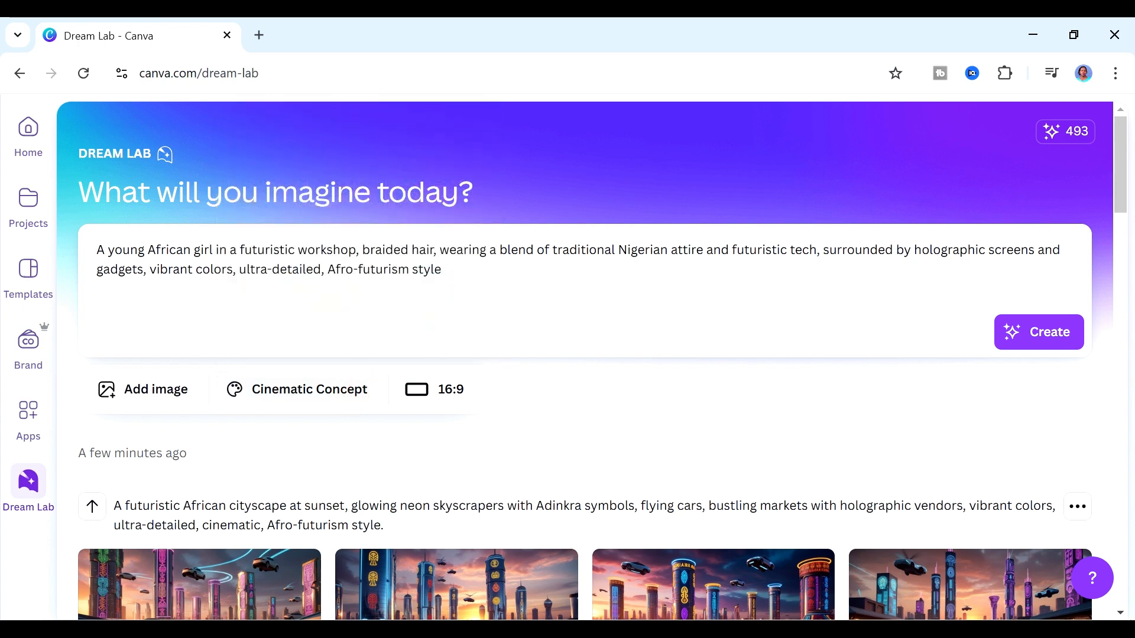
pyautogui.click(1042, 329)
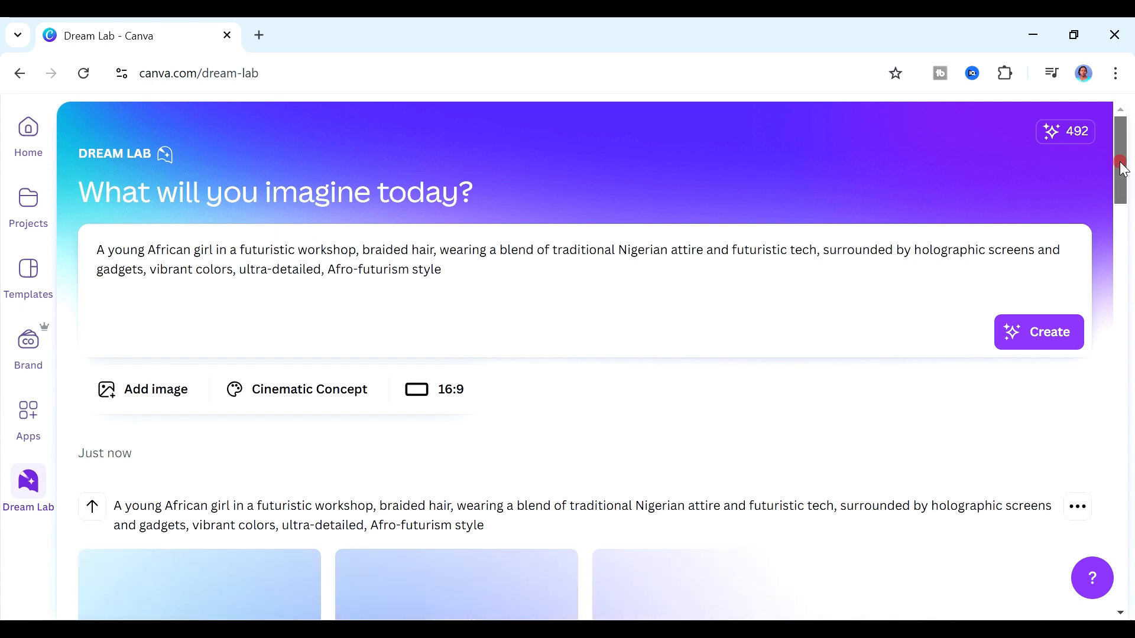
# - Examine the generated images of the girl in the workshop one by one, including the options available for an image
pyautogui.moveTo(1124, 170); pyautogui.dragTo(1129, 200)
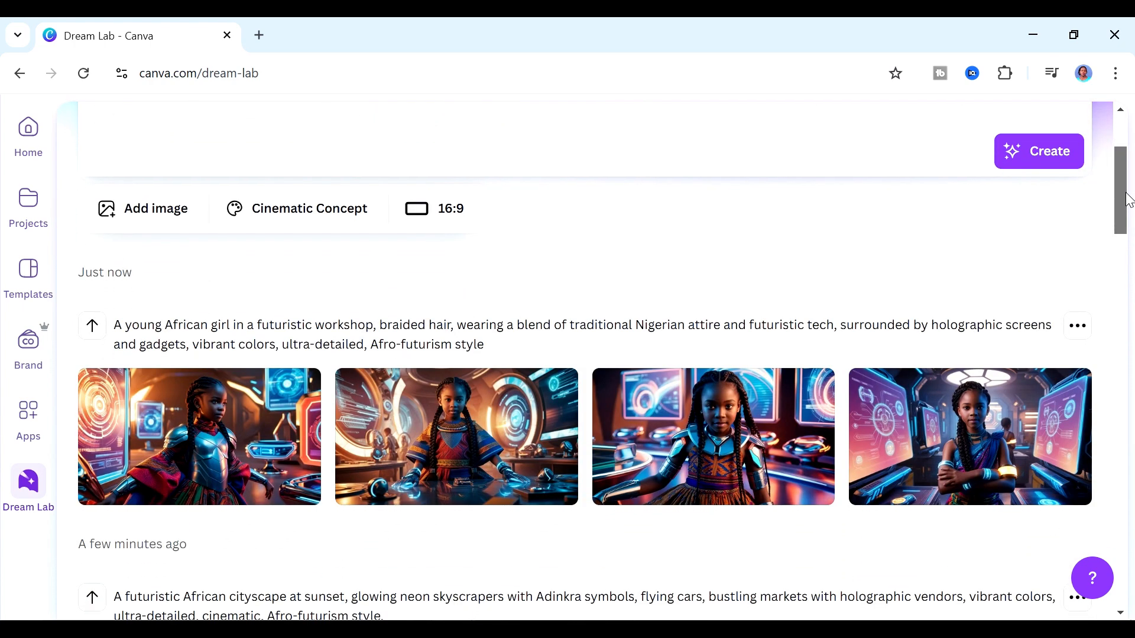
pyautogui.moveTo(1129, 200); pyautogui.dragTo(1129, 207)
pyautogui.click(235, 380)
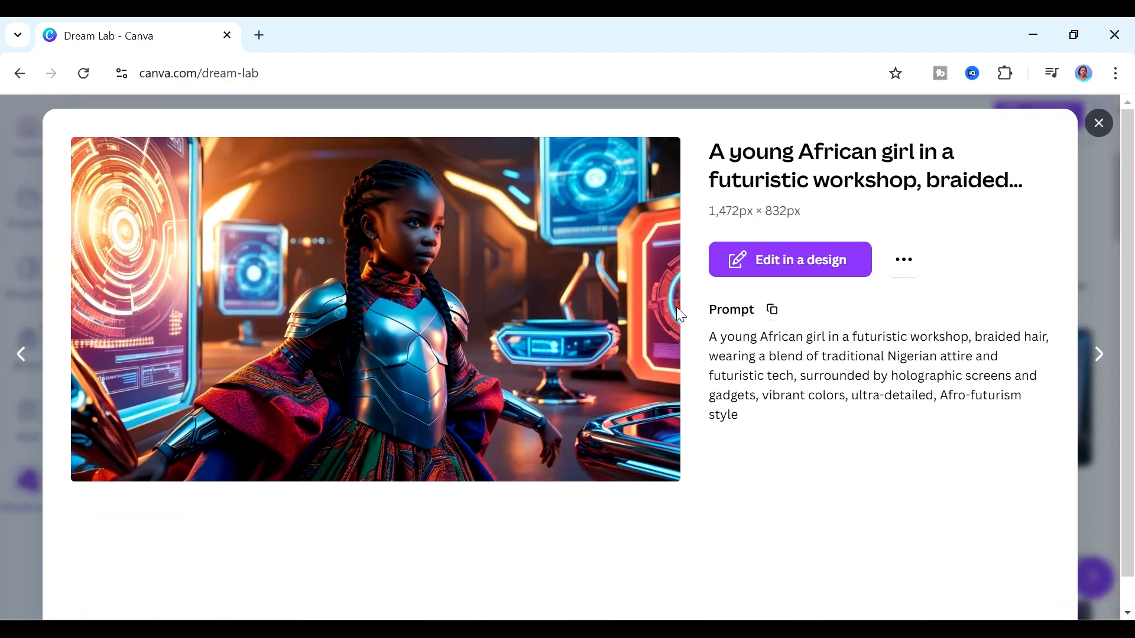
pyautogui.click(1099, 356)
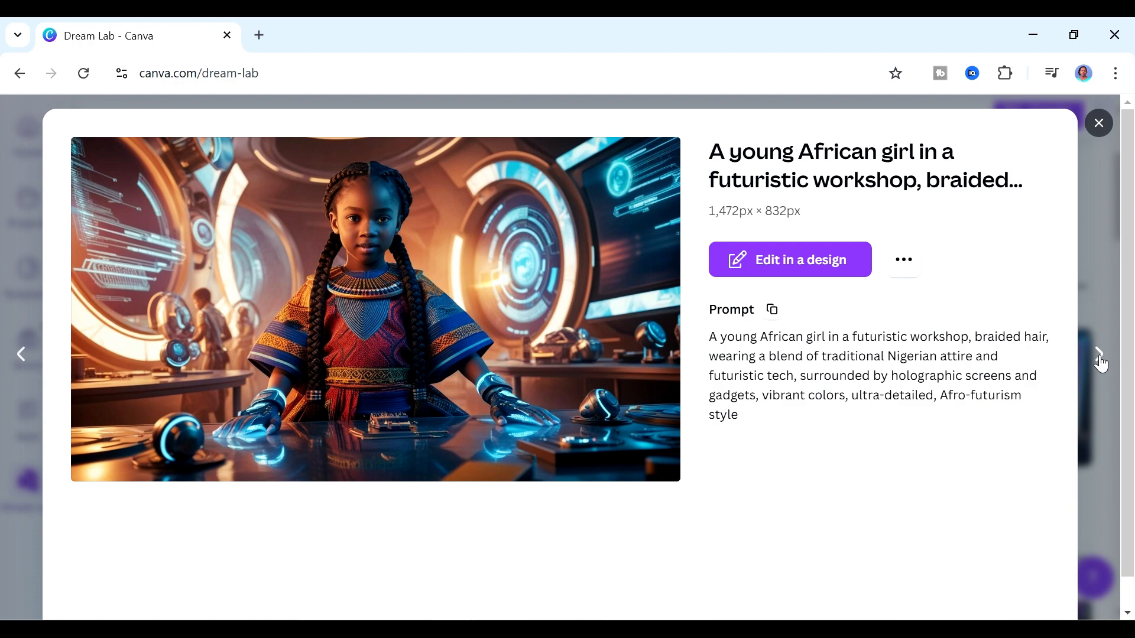
pyautogui.click(1100, 357)
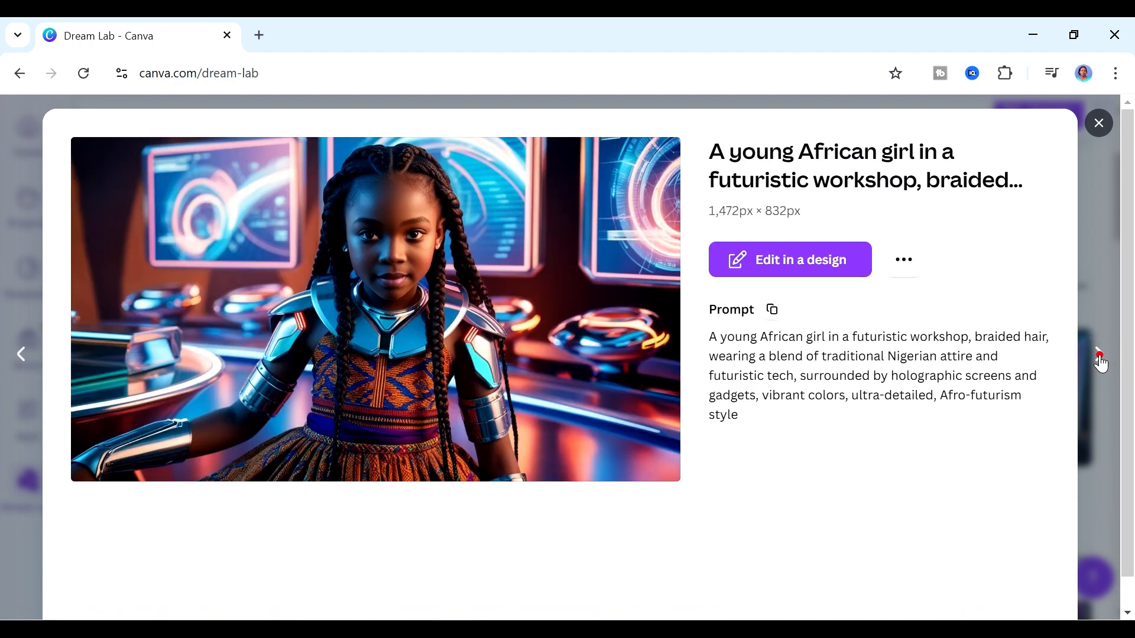
pyautogui.click(1099, 357)
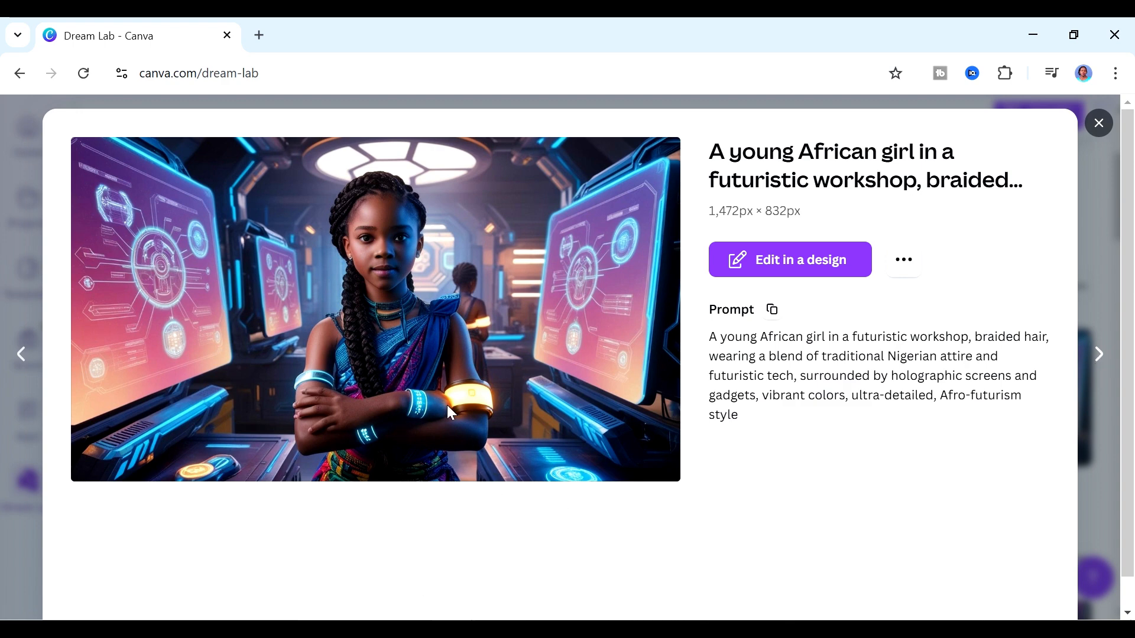
pyautogui.click(26, 362)
pyautogui.click(26, 362)
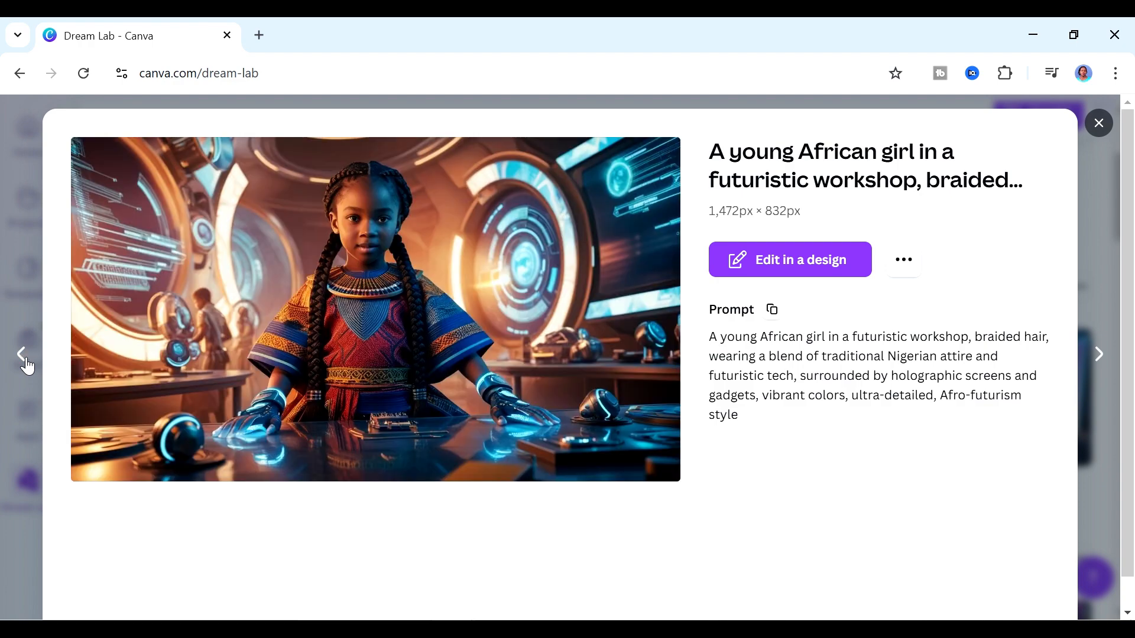
pyautogui.click(904, 261)
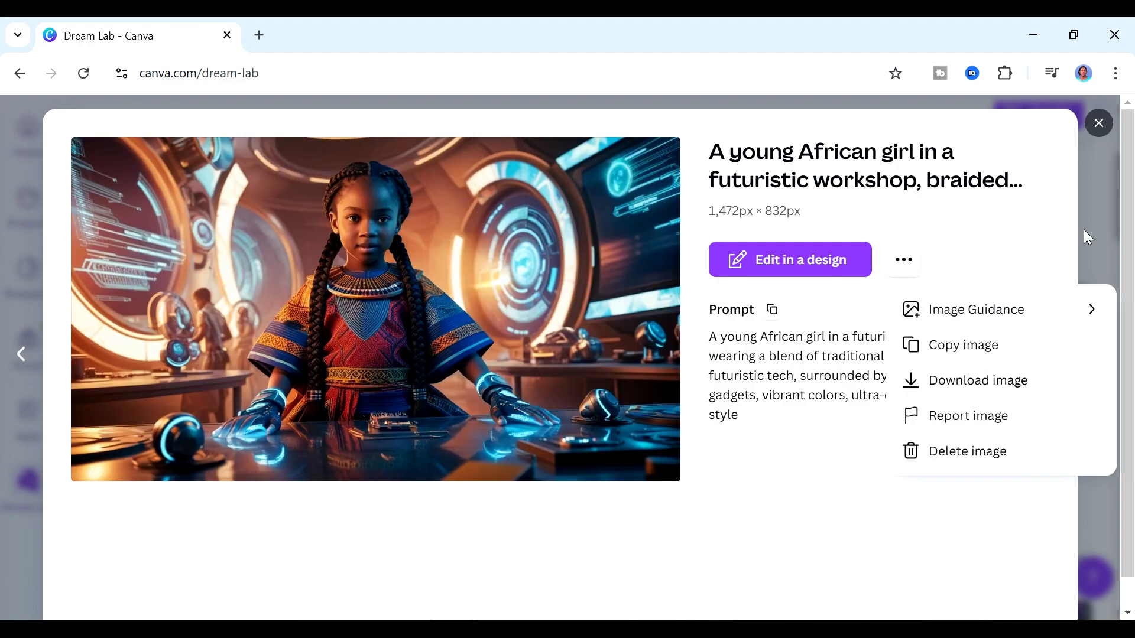
pyautogui.click(1099, 123)
# - Replace the Dream Lab description with DeepSeek's AI image prompt for "The Inciting Incident: A Mysterious Message" and generate the images
pyautogui.scroll(4, 1125, 156)
pyautogui.hotkey('alt', 'Tab')
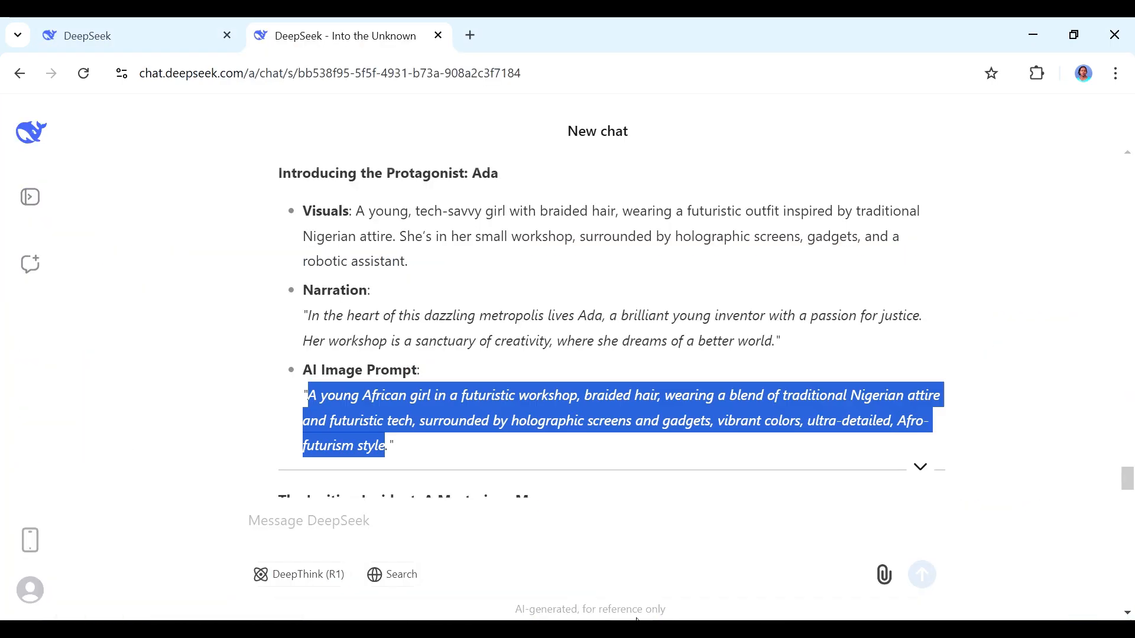
pyautogui.scroll(-5, 729, 414)
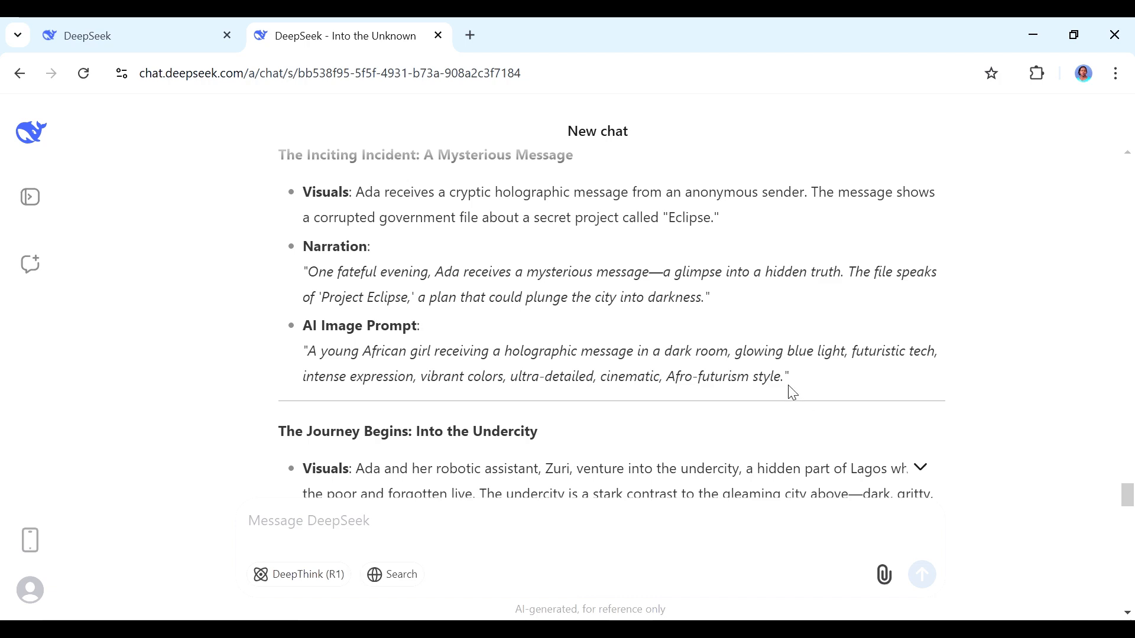
pyautogui.moveTo(796, 392); pyautogui.dragTo(317, 351)
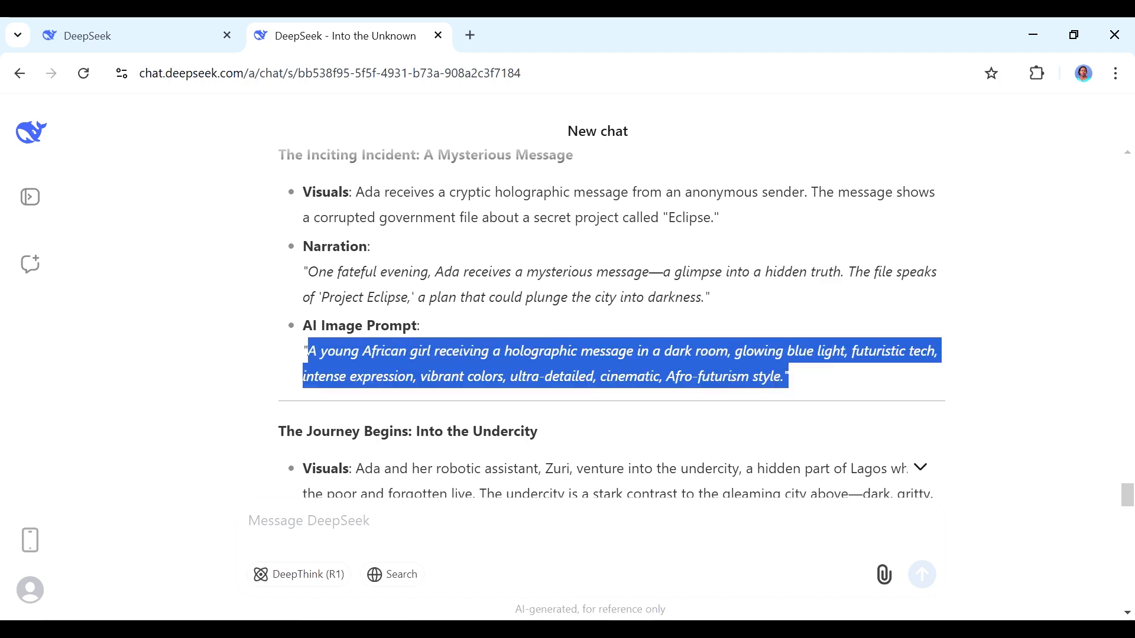
pyautogui.rightClick(338, 363)
pyautogui.click(387, 387)
pyautogui.hotkey('alt', 'Tab')
pyautogui.hotkey('ctrl', 'a')
pyautogui.hotkey('ctrl', 'v')
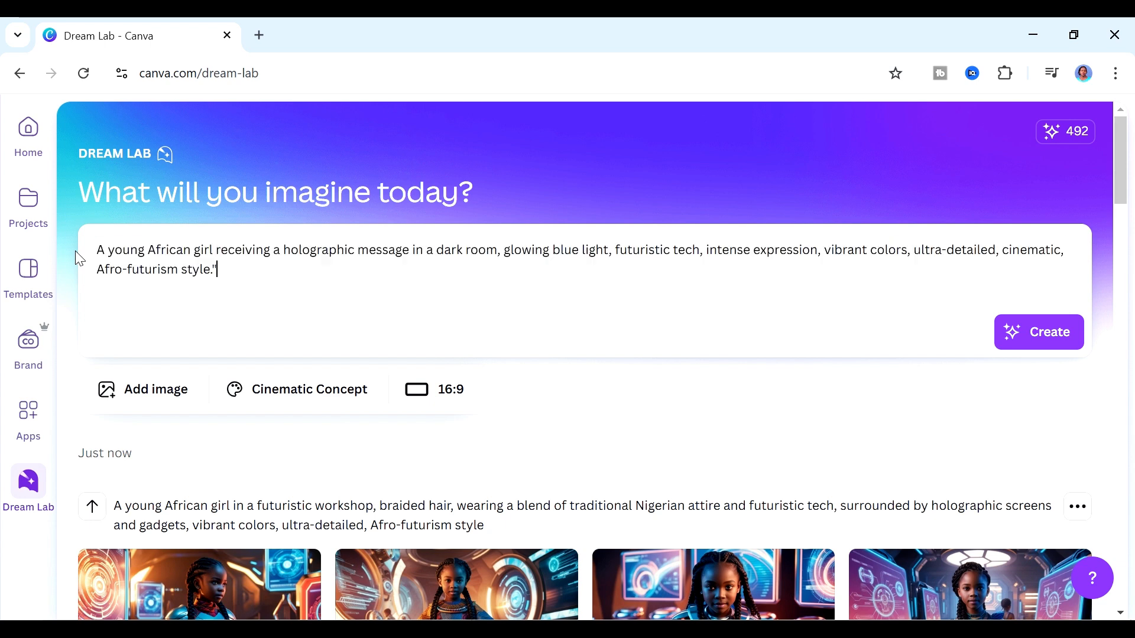
pyautogui.click(1031, 348)
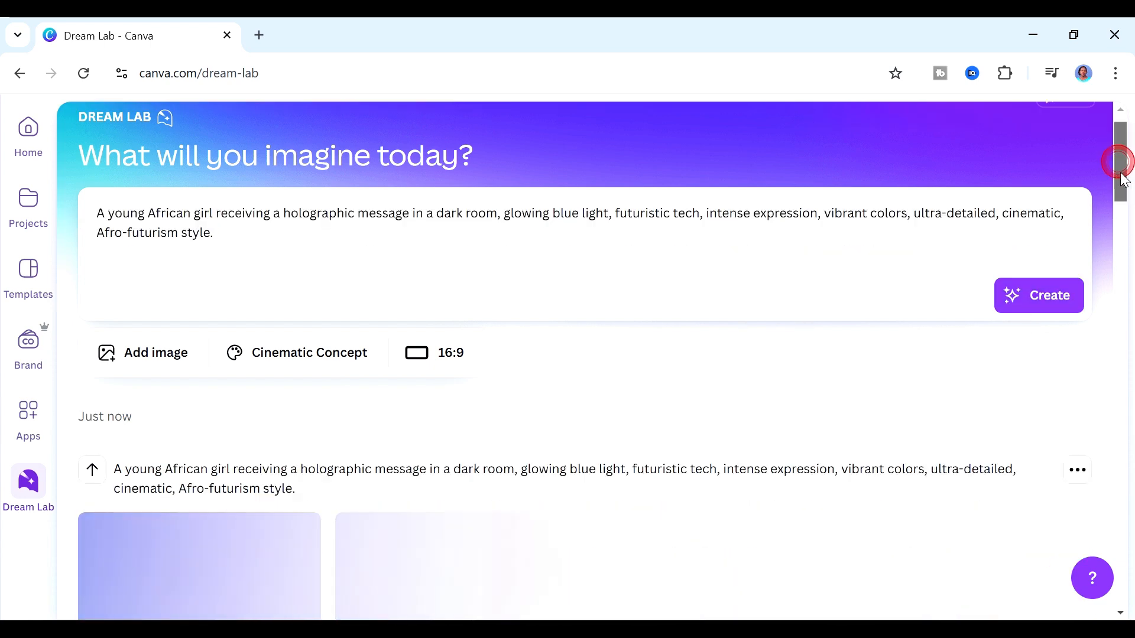
# - Examine the generated images of the girl receiving the holographic message one by one, and the images of the rooftop scene
pyautogui.moveTo(1124, 168); pyautogui.dragTo(1126, 195)
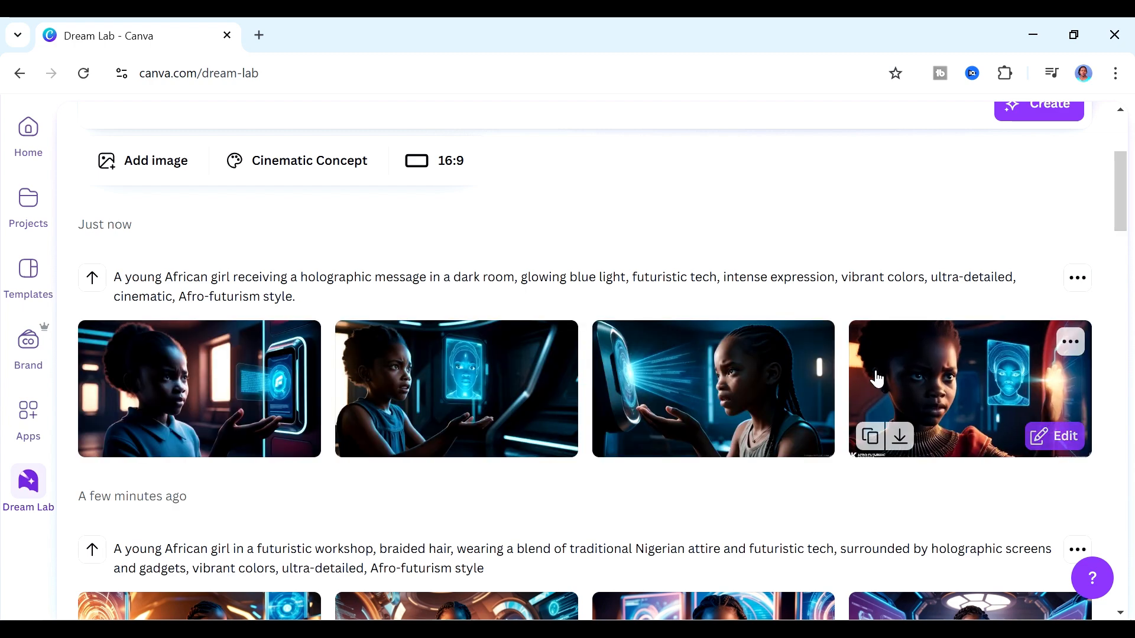
pyautogui.click(577, 387)
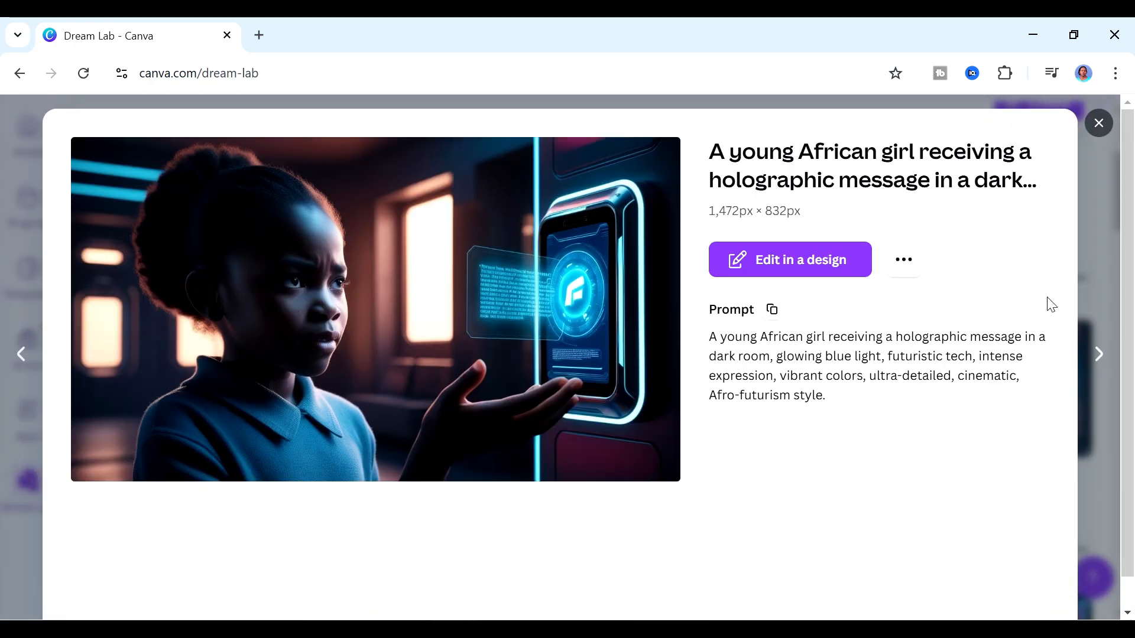
pyautogui.click(1101, 360)
pyautogui.click(1100, 360)
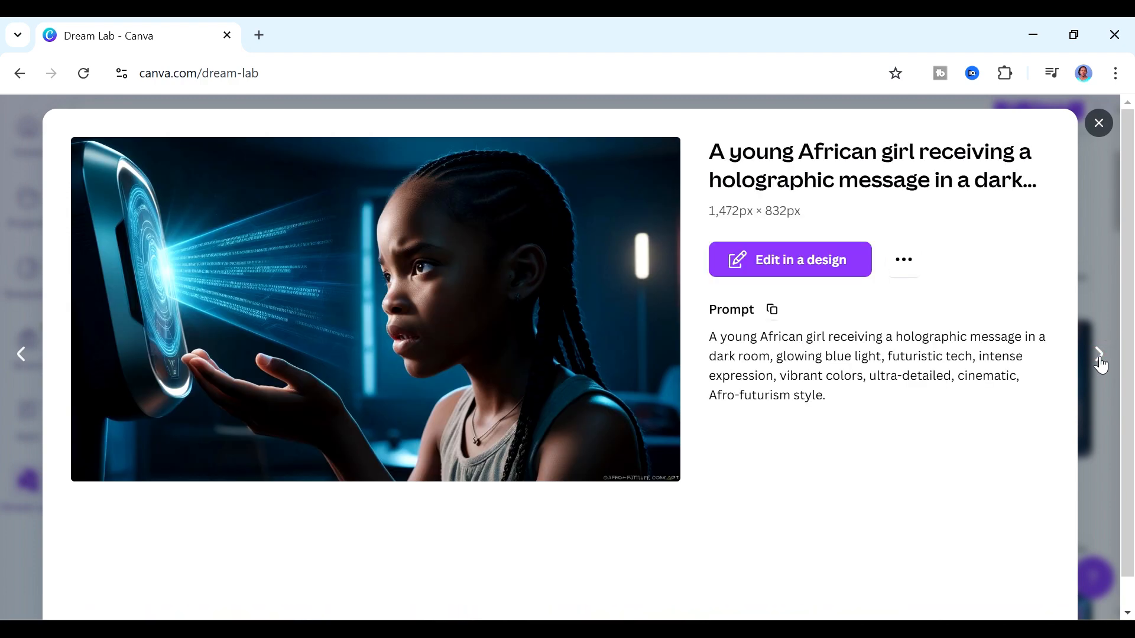
pyautogui.click(1101, 359)
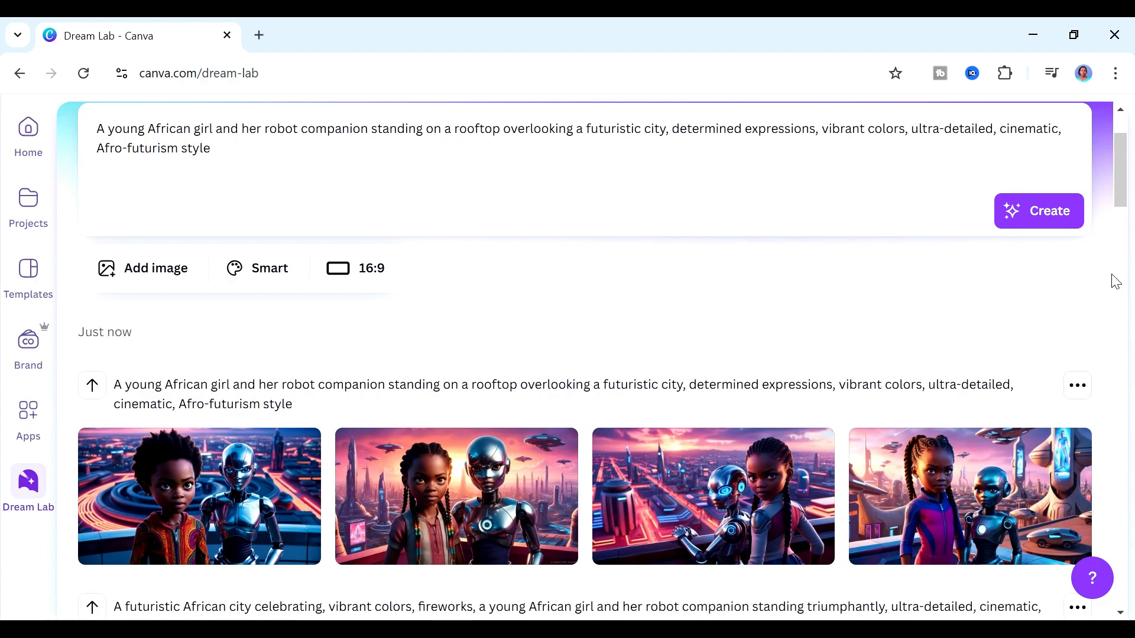
pyautogui.moveTo(1123, 192); pyautogui.dragTo(1123, 216)
pyautogui.moveTo(1026, 331)
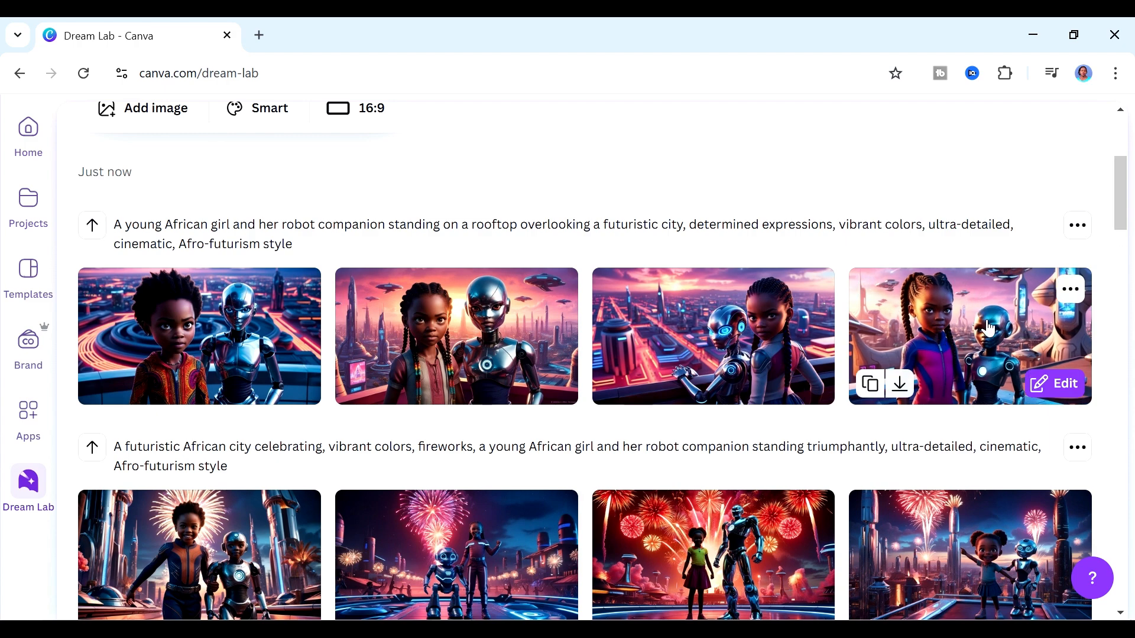
# - Create a new blank video design from the Canva home page
pyautogui.click(29, 133)
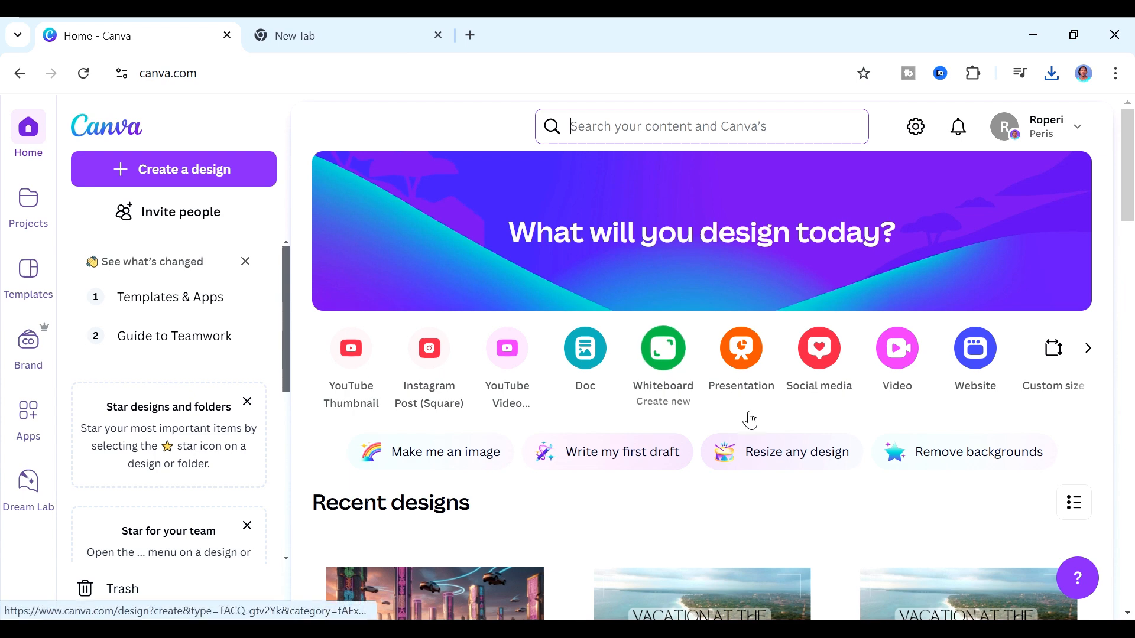
pyautogui.click(896, 361)
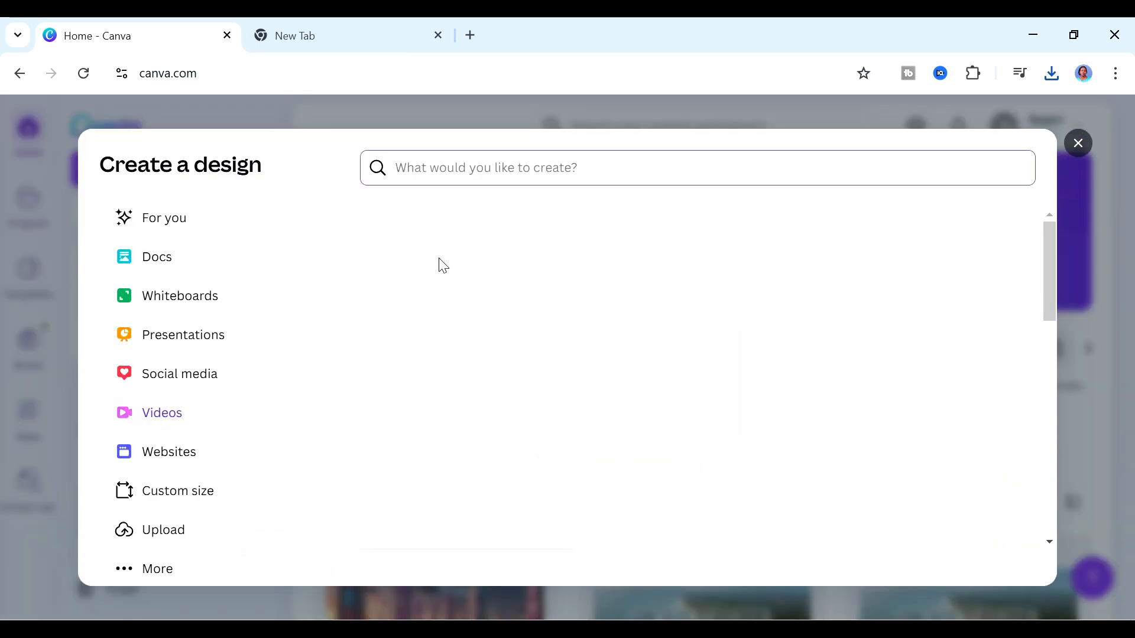
pyautogui.click(406, 234)
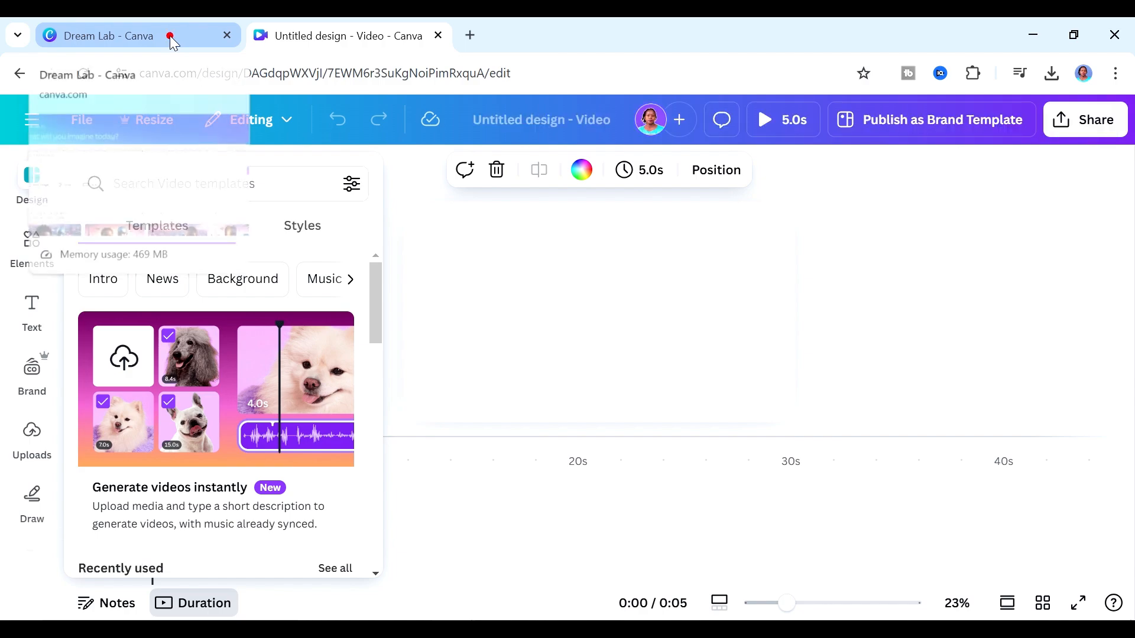
# - Copy the second image of the futuristic African cityscape at sunset from the Dream Lab results
pyautogui.click(169, 37)
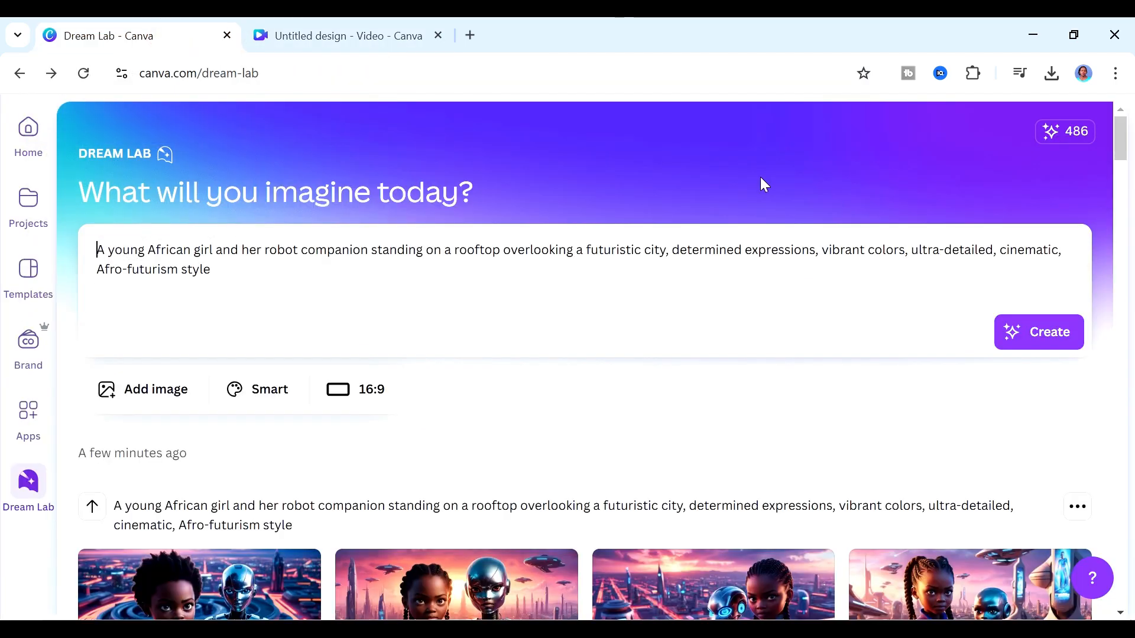
pyautogui.moveTo(1123, 144); pyautogui.dragTo(1132, 321)
pyautogui.moveTo(511, 445)
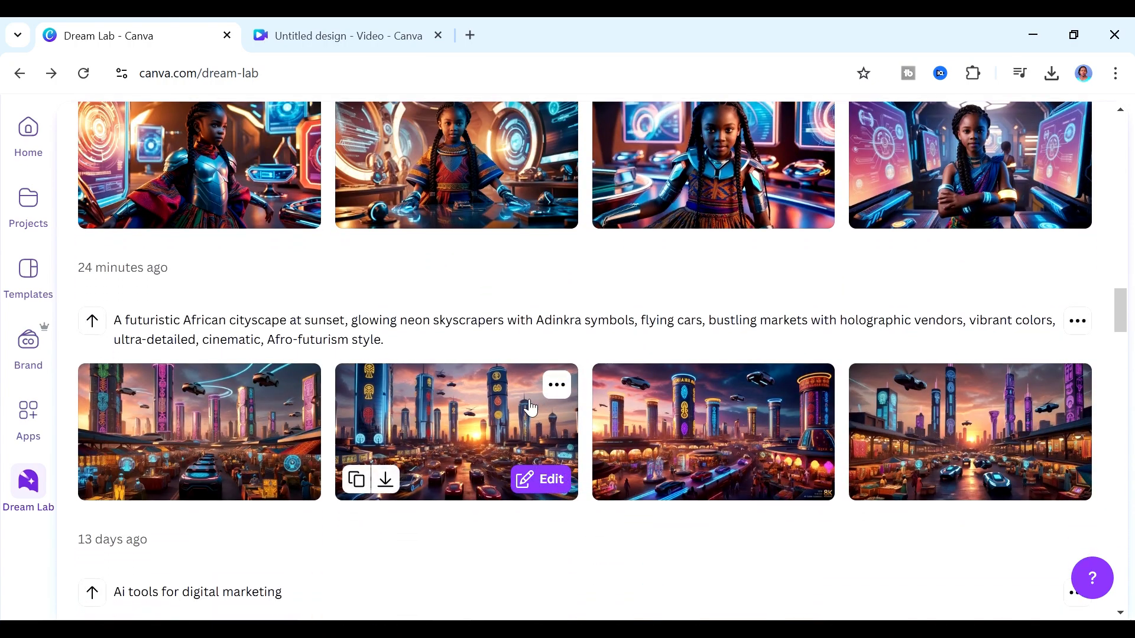
pyautogui.rightClick(479, 414)
pyautogui.click(444, 521)
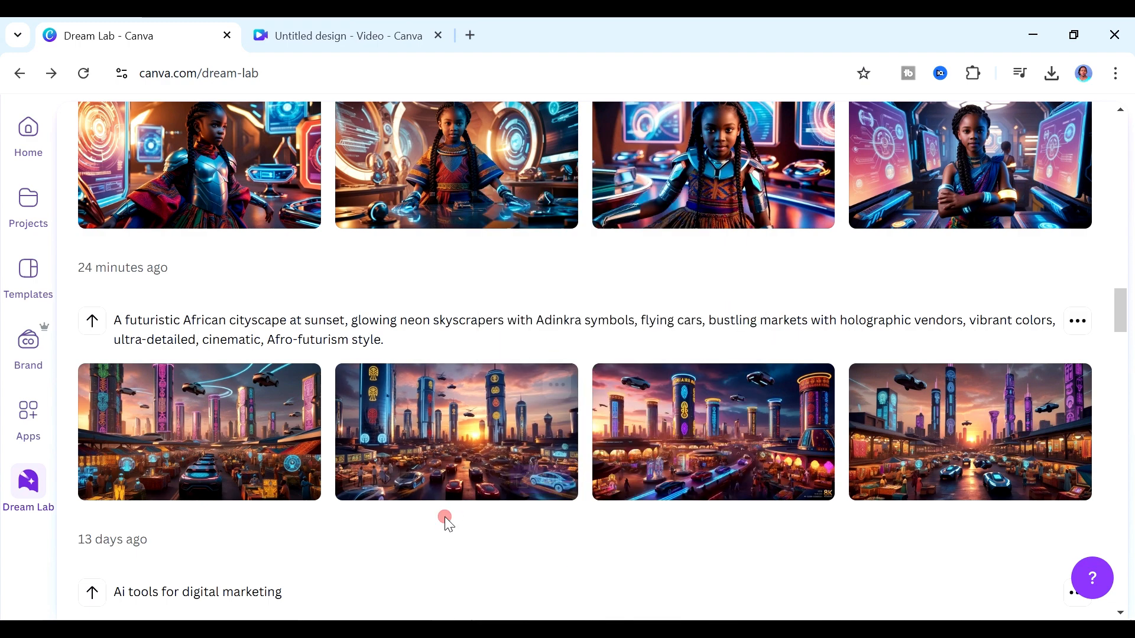
pyautogui.click(354, 479)
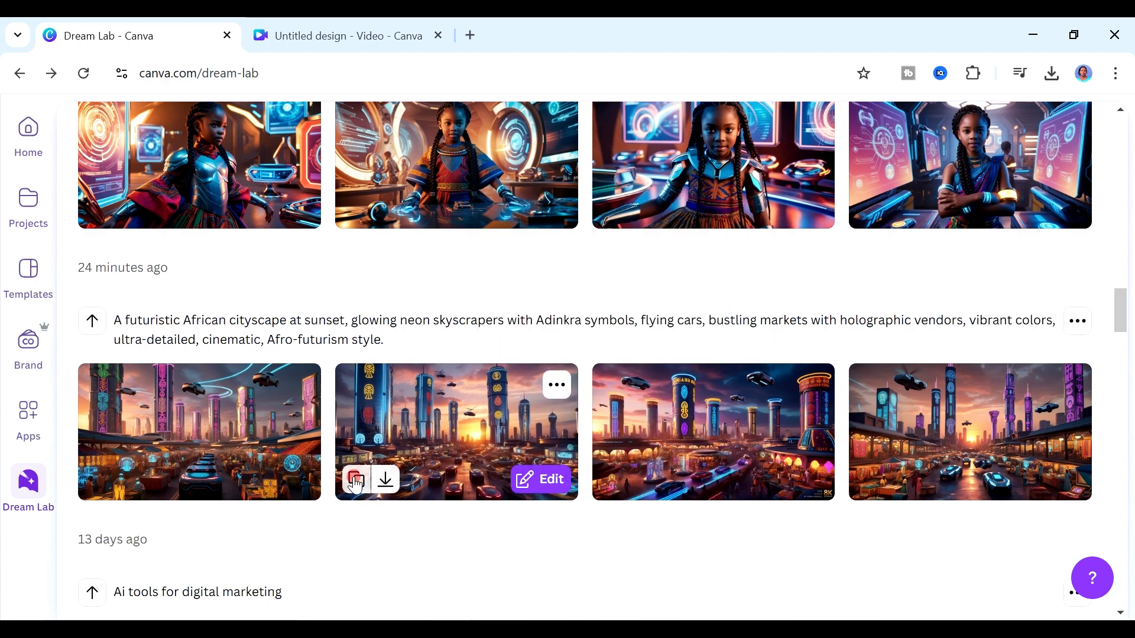
# - Paste the cityscape image onto the video design's empty first page and set it as the background
pyautogui.click(347, 40)
pyautogui.click(491, 312)
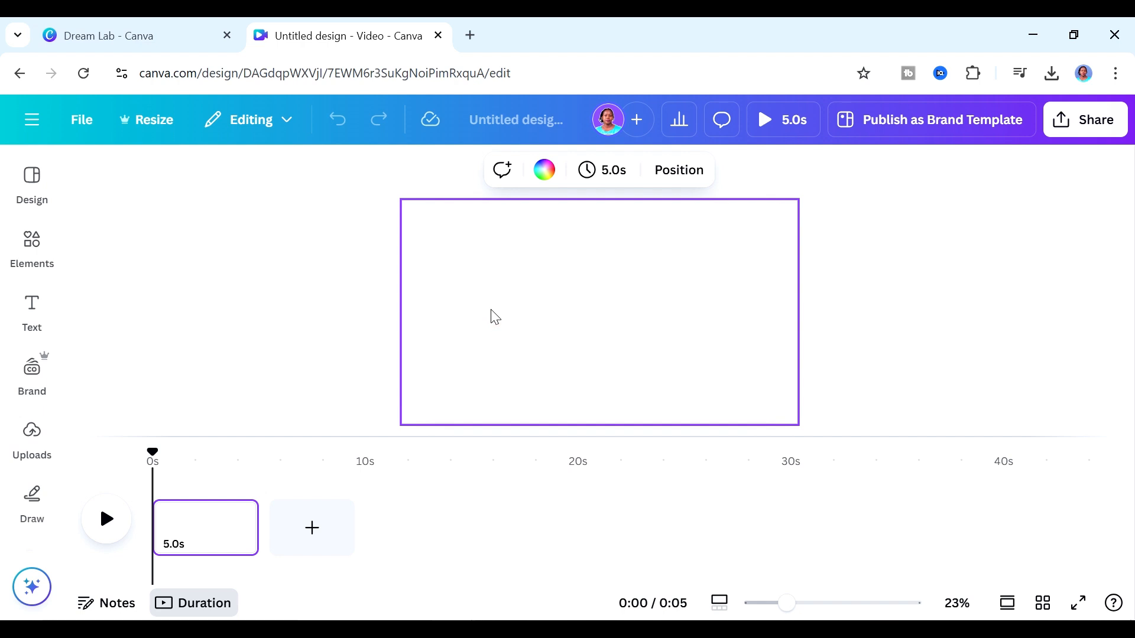
pyautogui.hotkey('ctrl', 'v')
pyautogui.rightClick(578, 327)
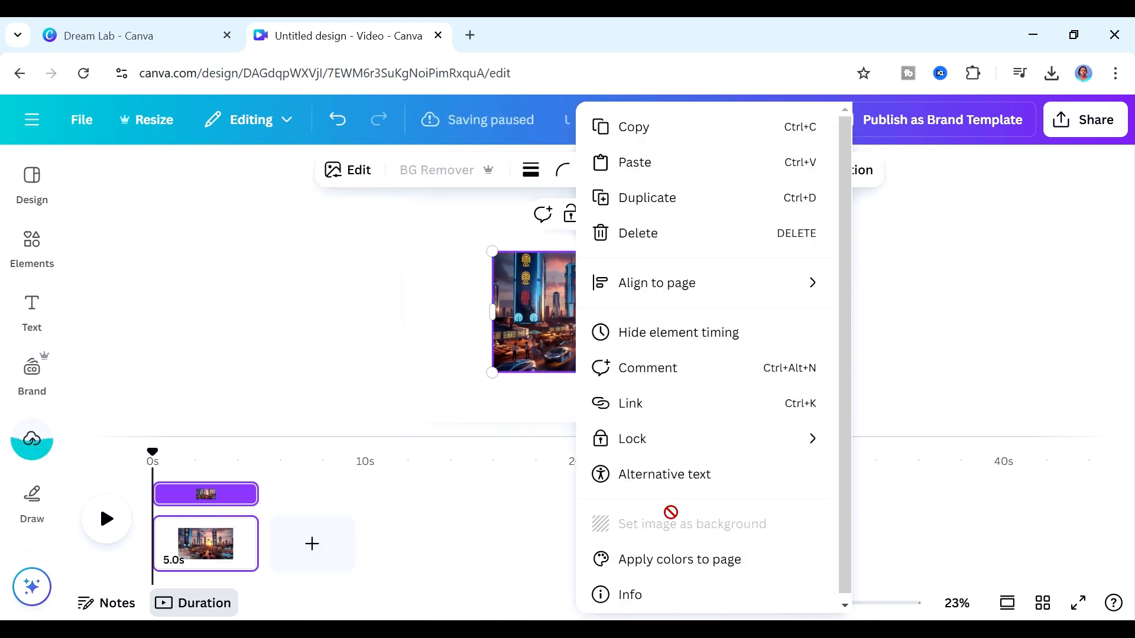
pyautogui.moveTo(846, 492); pyautogui.dragTo(844, 562)
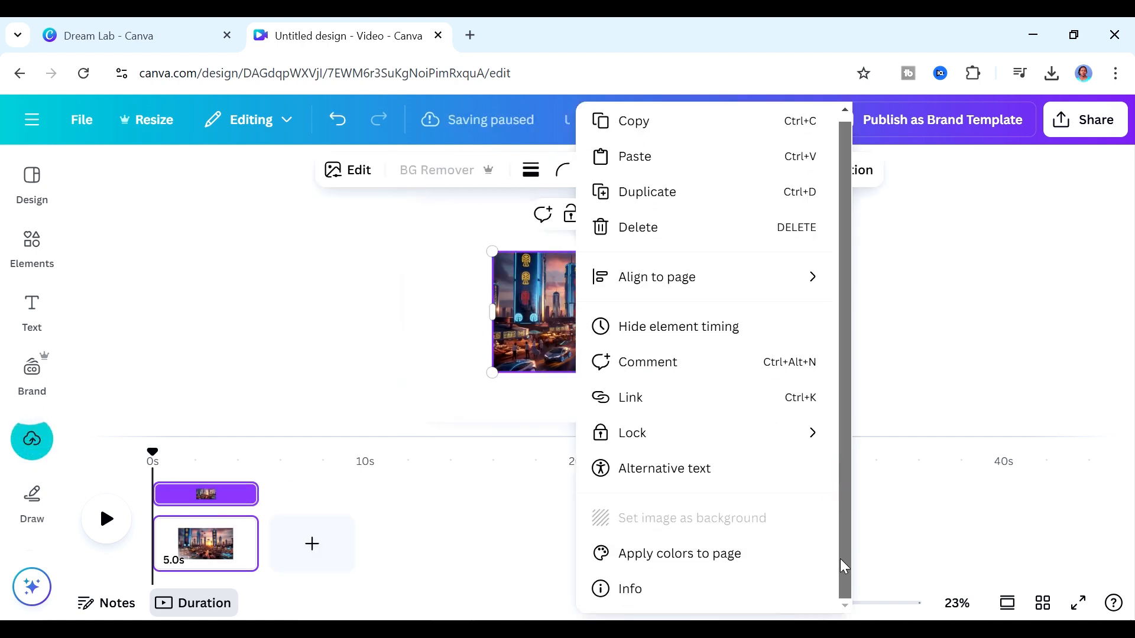
pyautogui.click(453, 327)
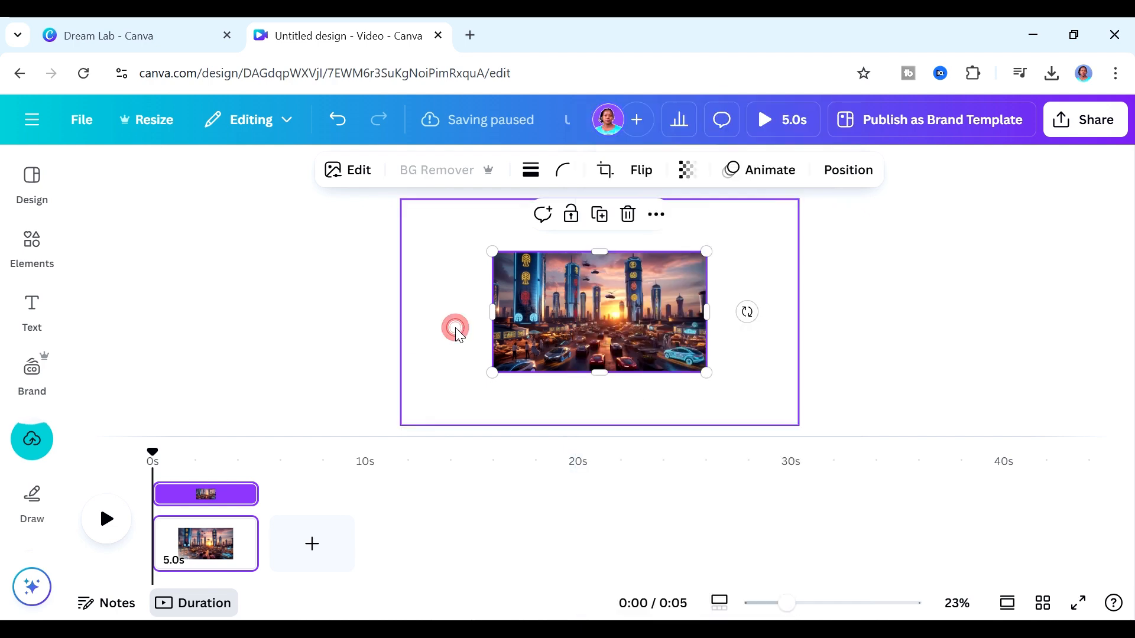
pyautogui.rightClick(534, 317)
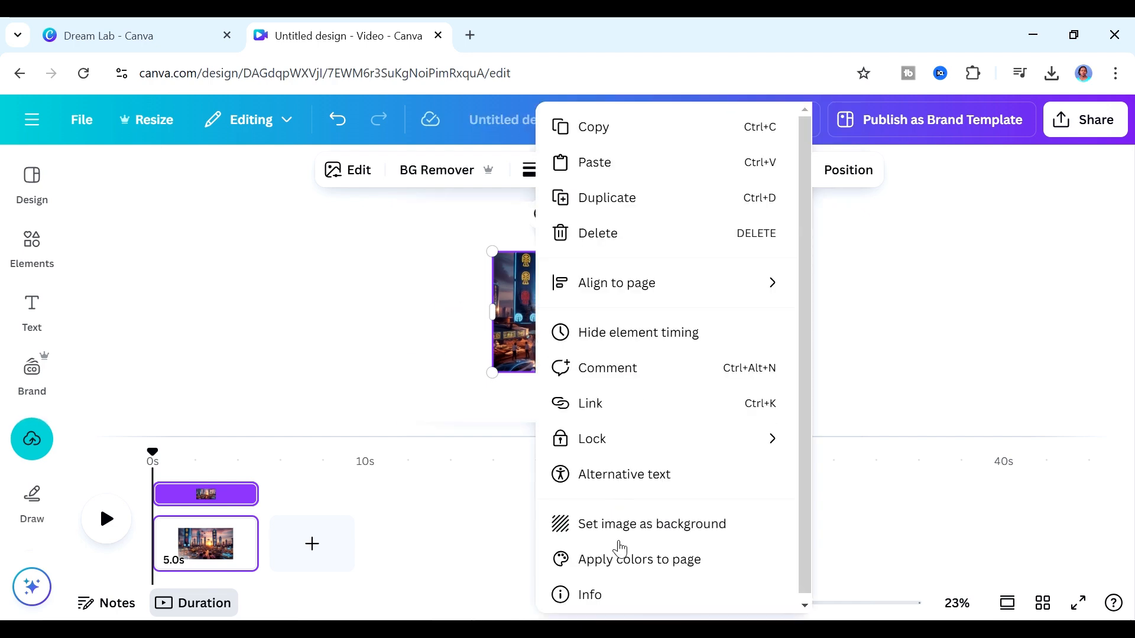
pyautogui.click(633, 528)
# - Add a second page to the video and copy the second futuristic workshop image of the girl from Dream Lab
pyautogui.click(308, 527)
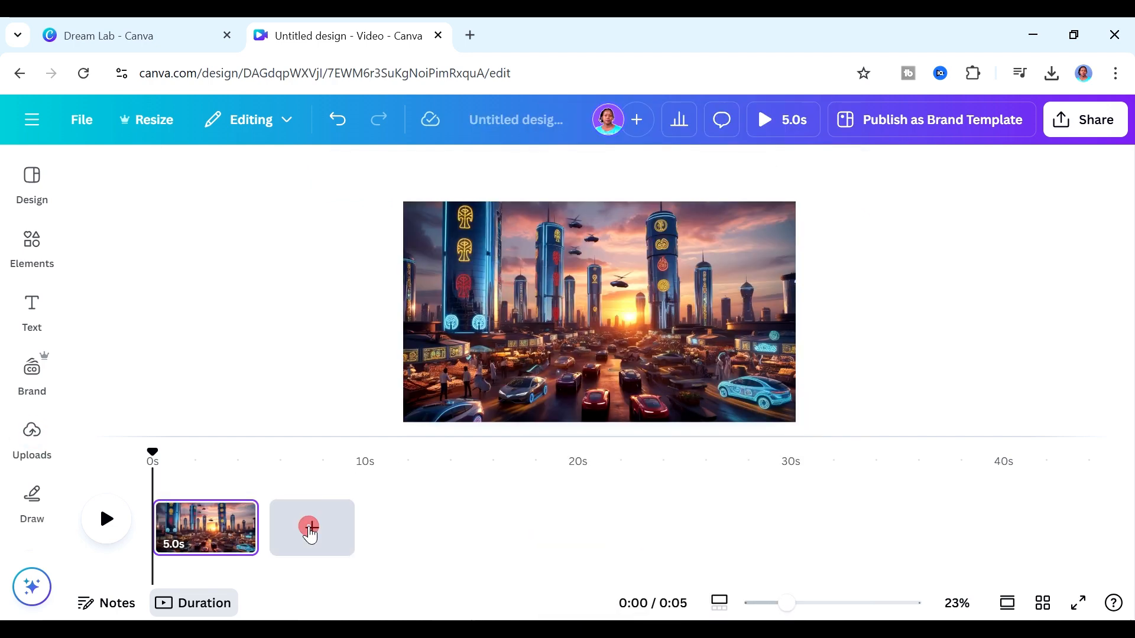
pyautogui.click(154, 35)
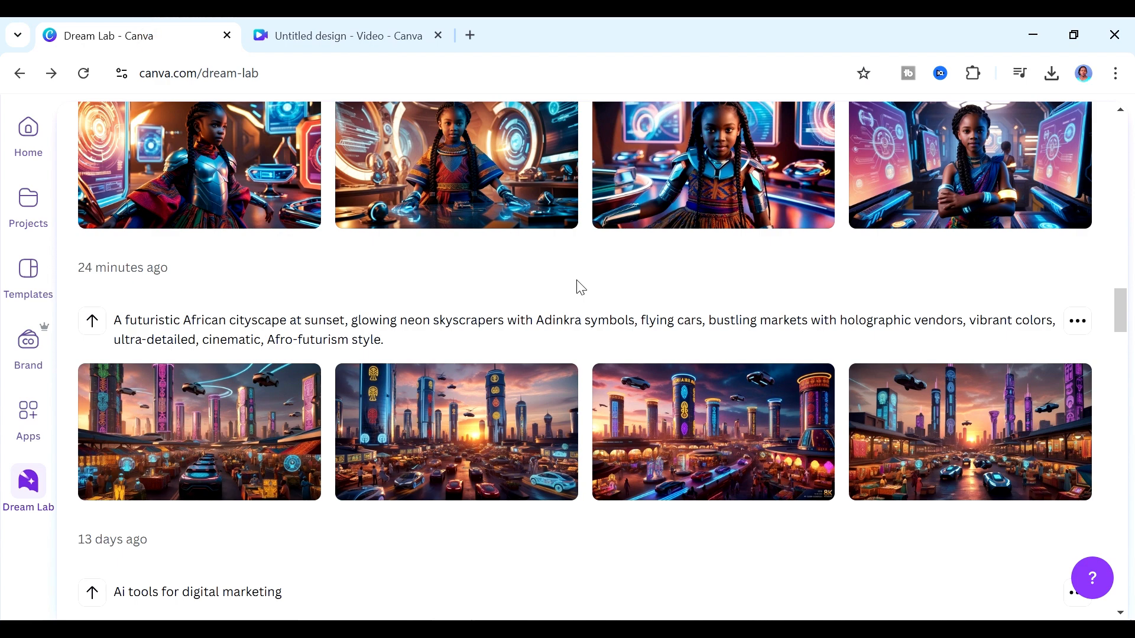
pyautogui.click(1121, 324)
pyautogui.moveTo(1122, 325); pyautogui.dragTo(1123, 311)
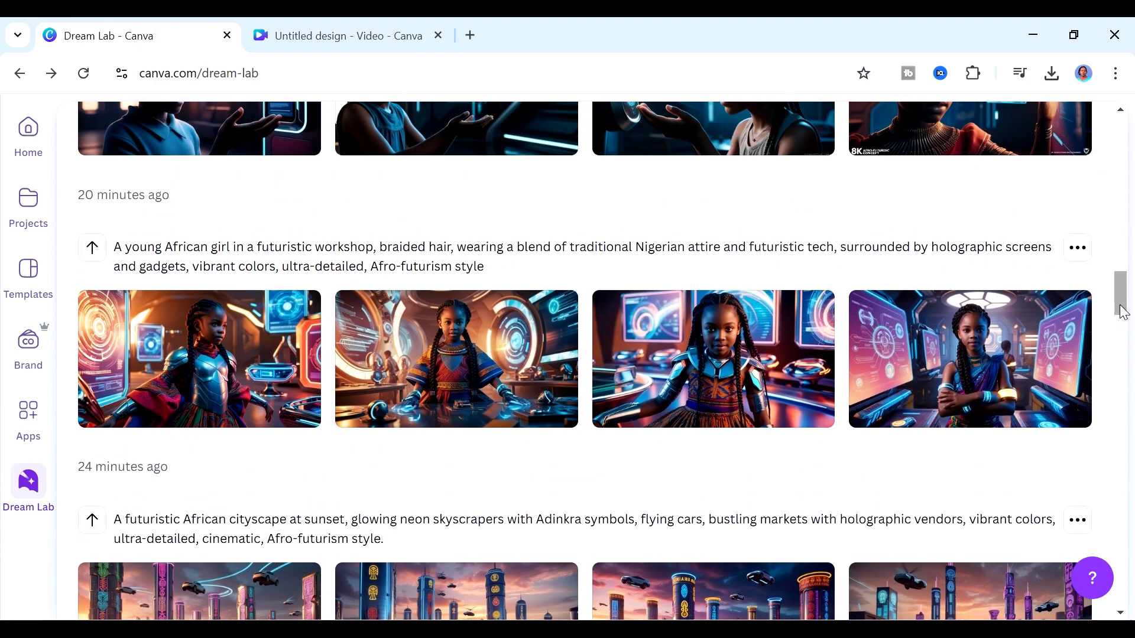
pyautogui.click(358, 408)
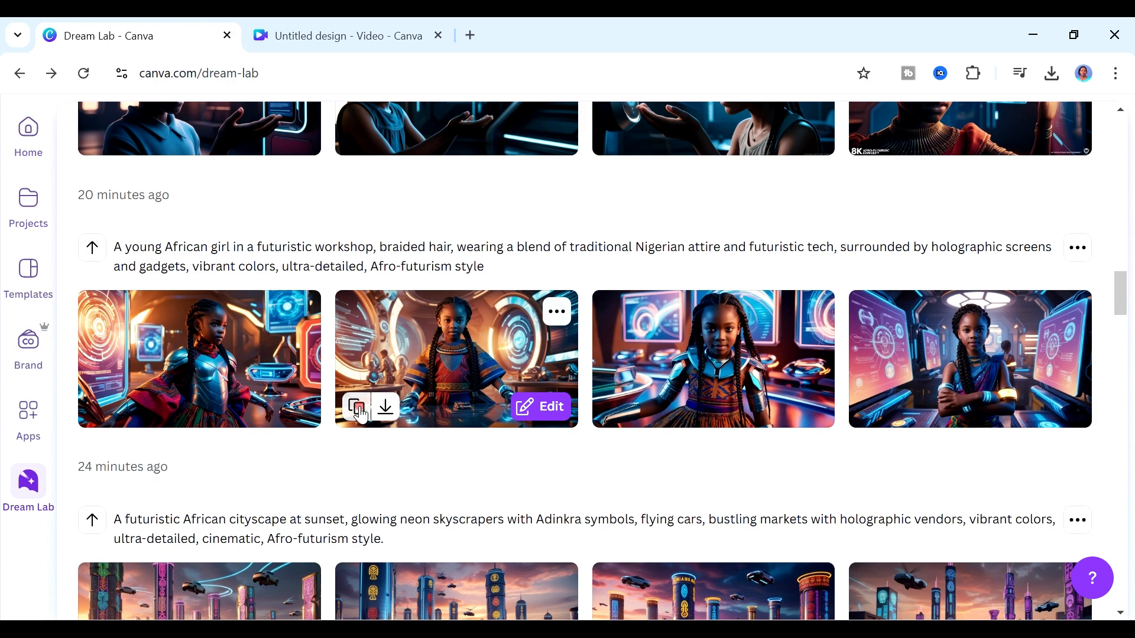
# - Paste the workshop image onto the video's second page and set it as the background
pyautogui.click(368, 52)
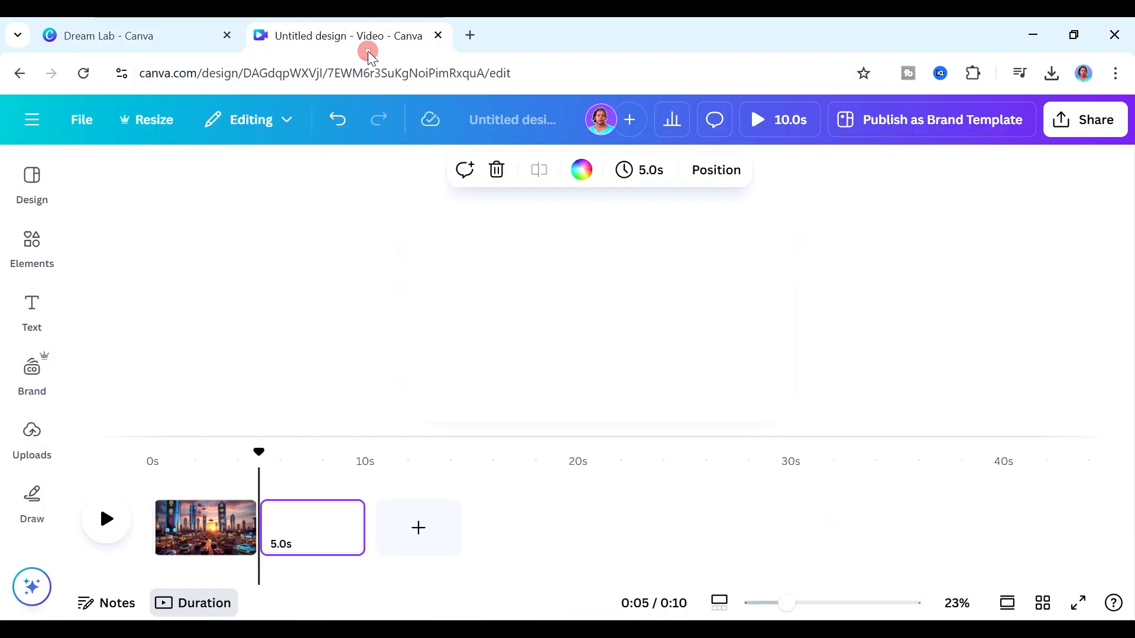
pyautogui.click(526, 370)
pyautogui.hotkey('ctrl', 'v')
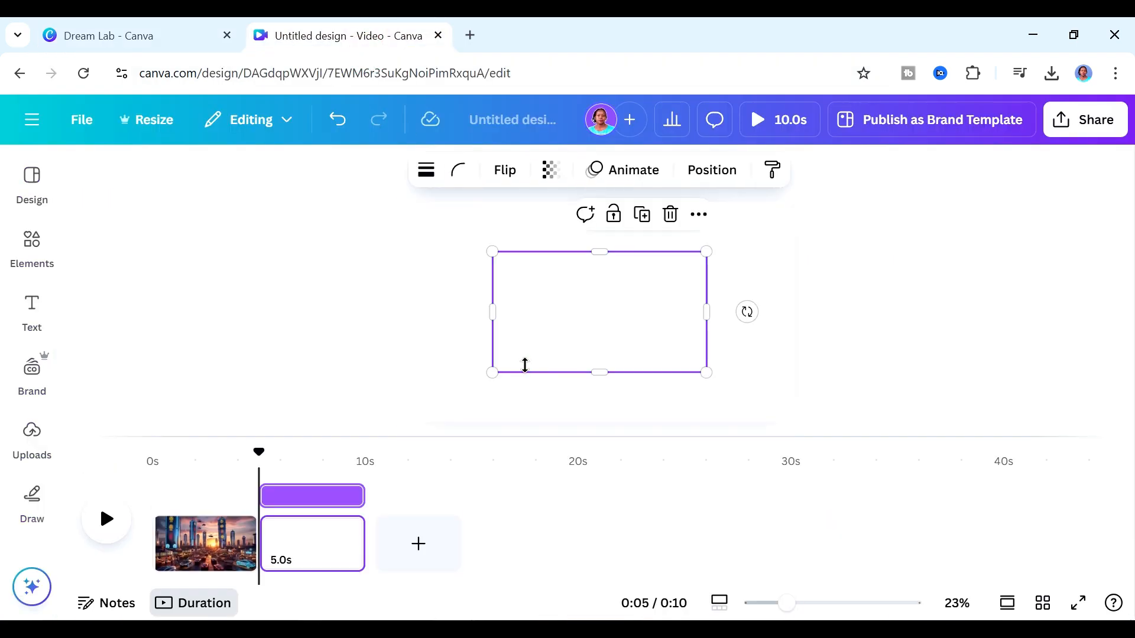
pyautogui.rightClick(613, 339)
pyautogui.click(749, 562)
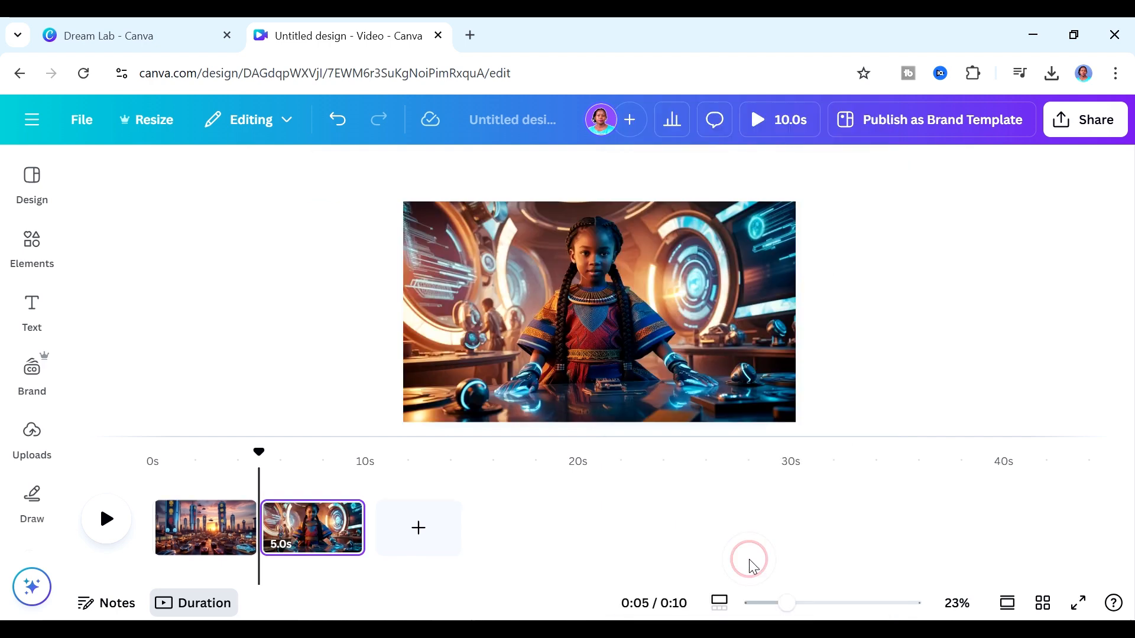
# - Add a third page and fill its background with Dream Lab's third image of the girl receiving the holographic message
pyautogui.click(400, 527)
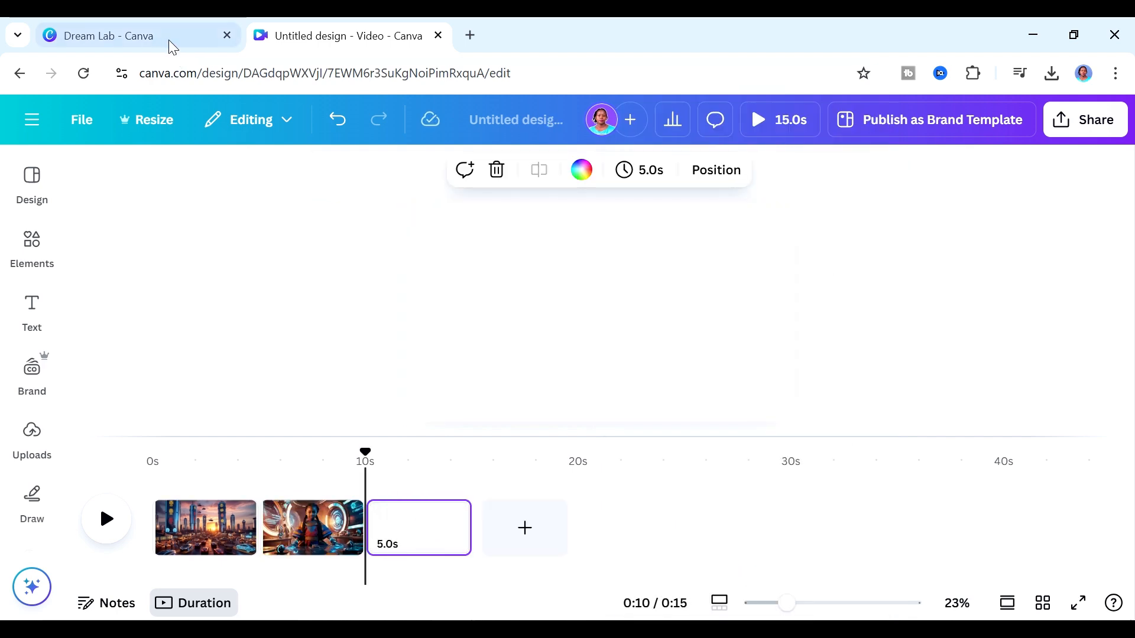
pyautogui.click(166, 36)
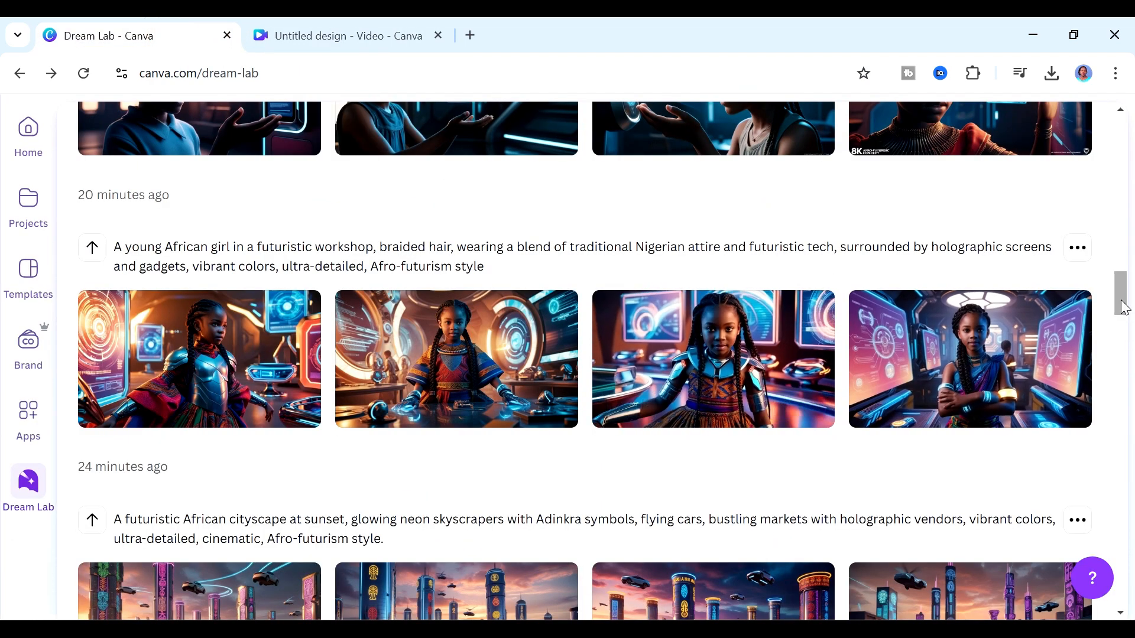
pyautogui.scroll(5, 1124, 308)
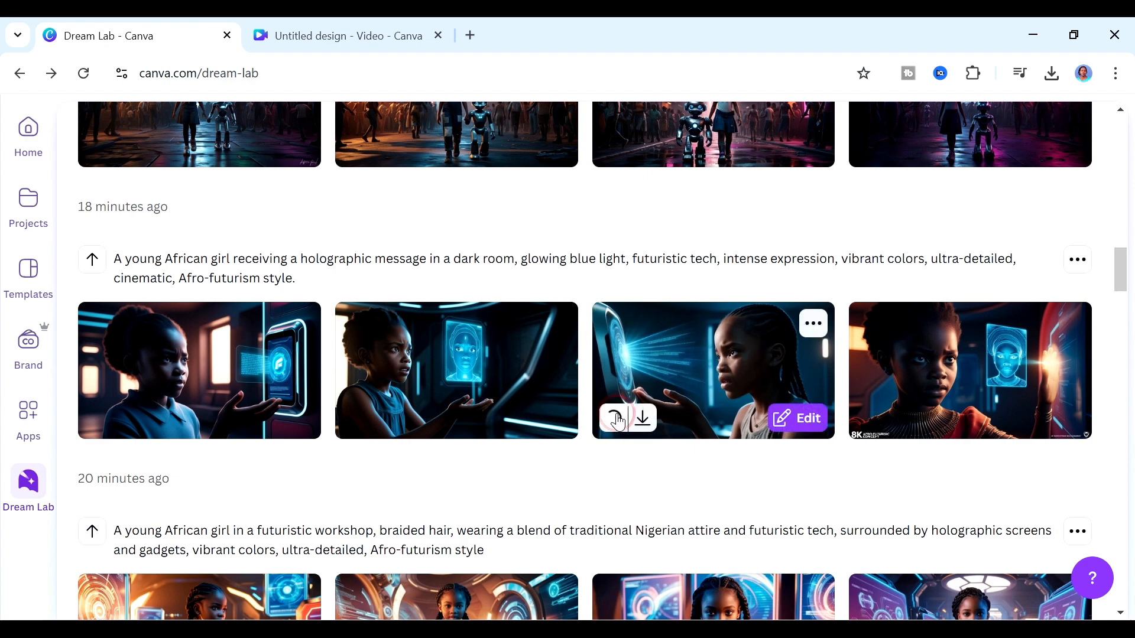
pyautogui.click(384, 34)
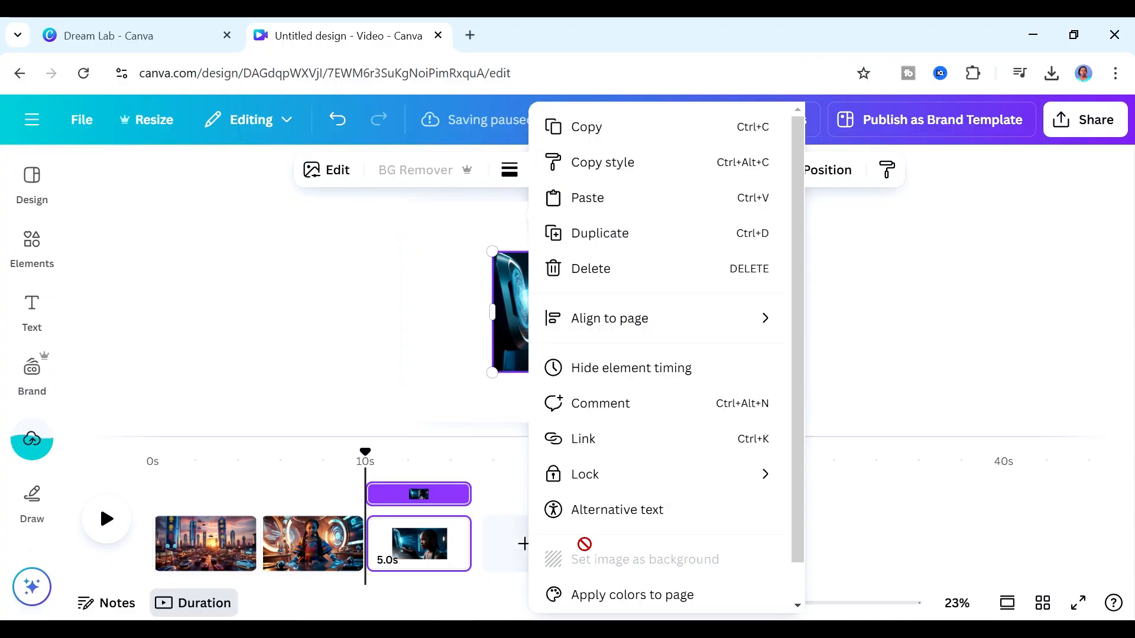
pyautogui.moveTo(631, 470)
# - Fill the video's fourth page with Dream Lab's second undercity image of the girl and robot walking, set as background
pyautogui.click(177, 36)
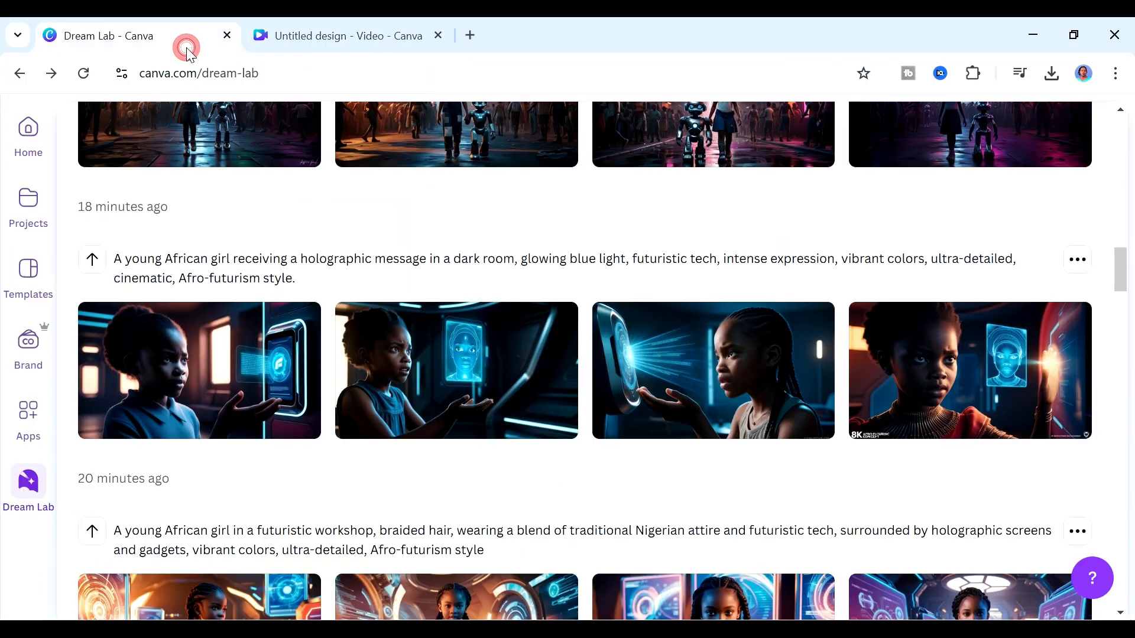
pyautogui.scroll(5, 347, 237)
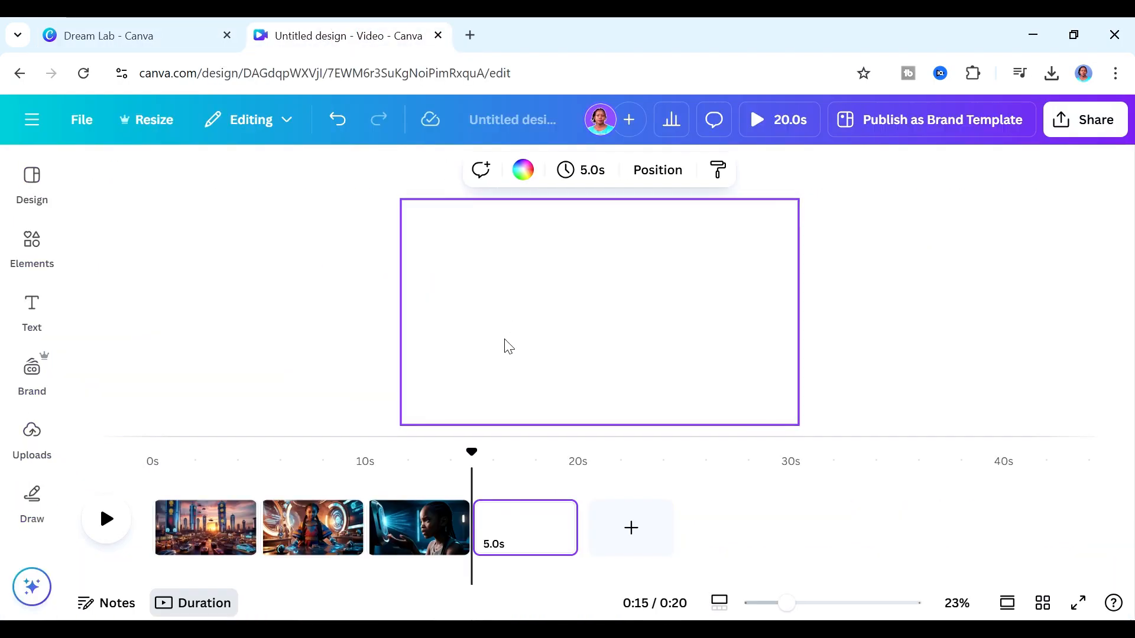
pyautogui.rightClick(569, 320)
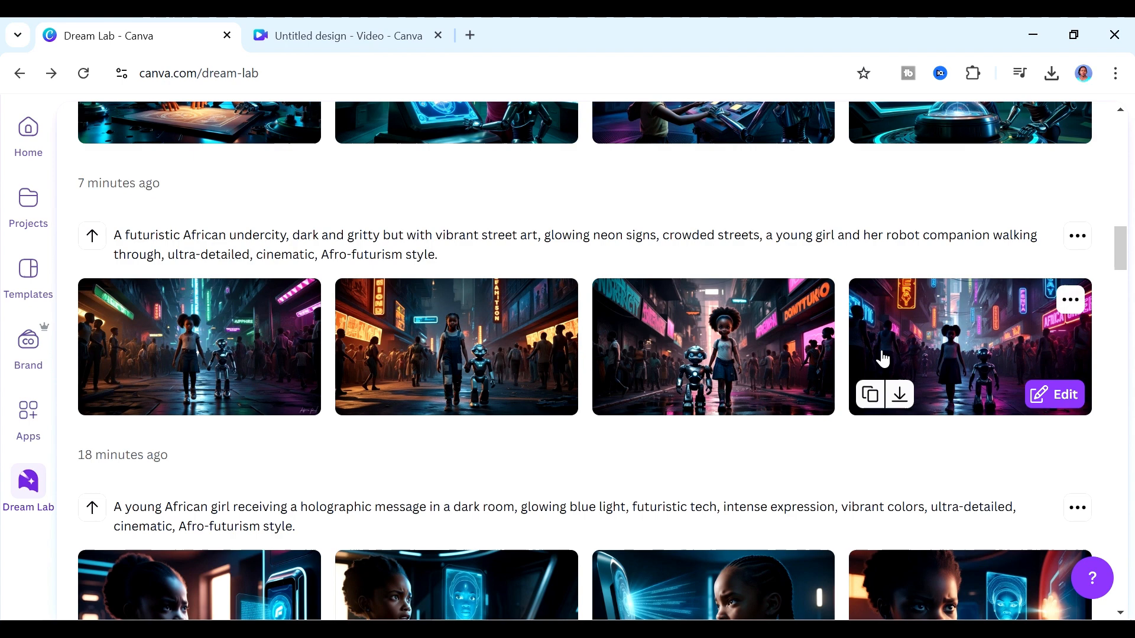
# - Copy the next scene's image from above the undercity results in Dream Lab and place it as the fifth page's background
pyautogui.scroll(3, 673, 108)
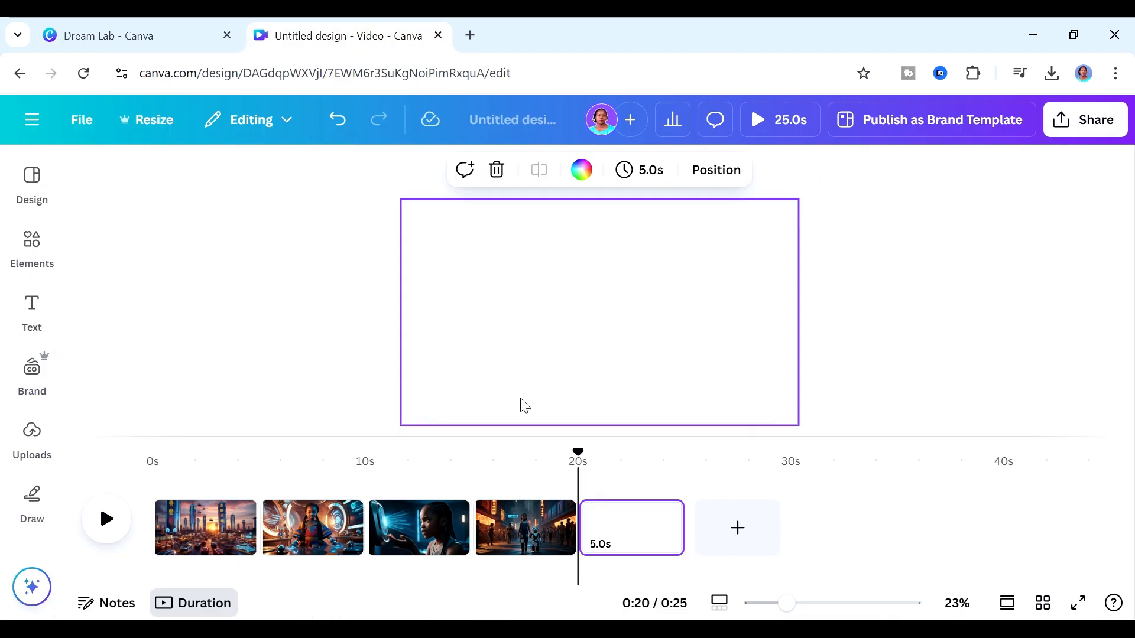
pyautogui.hotkey('ctrl', 'v')
pyautogui.rightClick(558, 325)
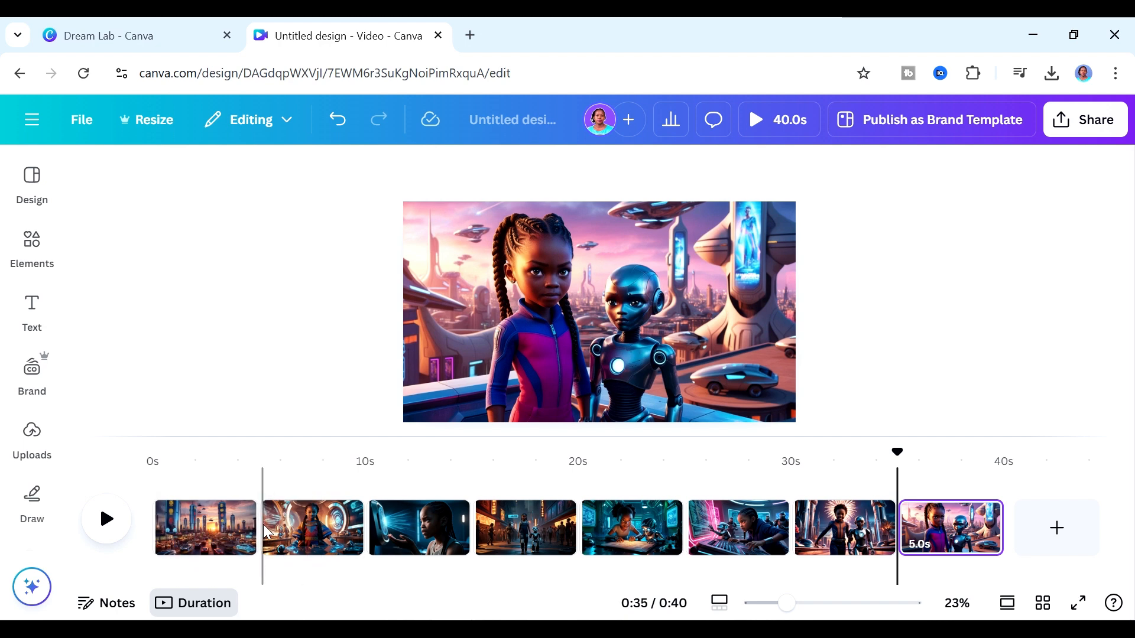
# - In DeepSeek, copy the Futuristic Lagos Skyline prompt from the AI Video Prompts section
pyautogui.click(985, 345)
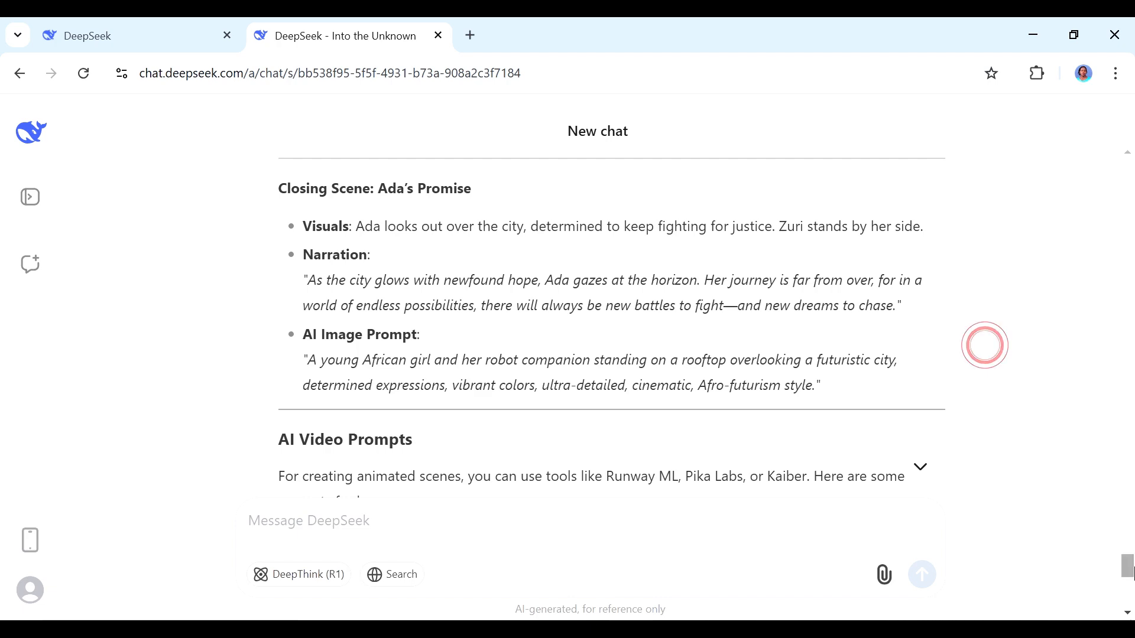
pyautogui.moveTo(1129, 568); pyautogui.dragTo(1130, 585)
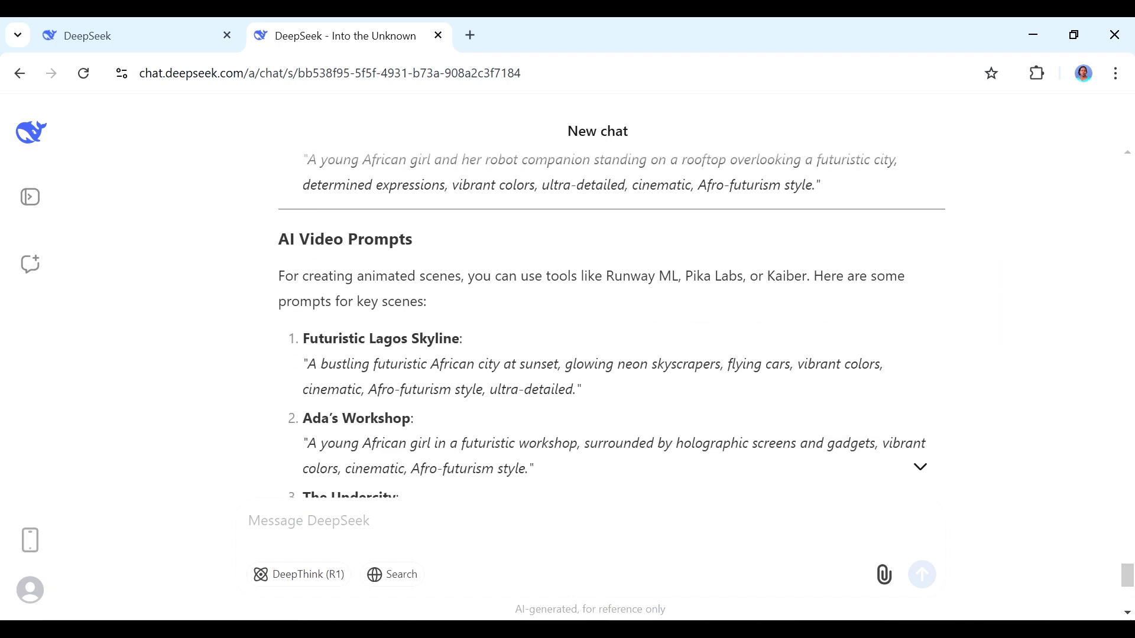
pyautogui.moveTo(302, 364); pyautogui.dragTo(577, 389)
pyautogui.rightClick(507, 392)
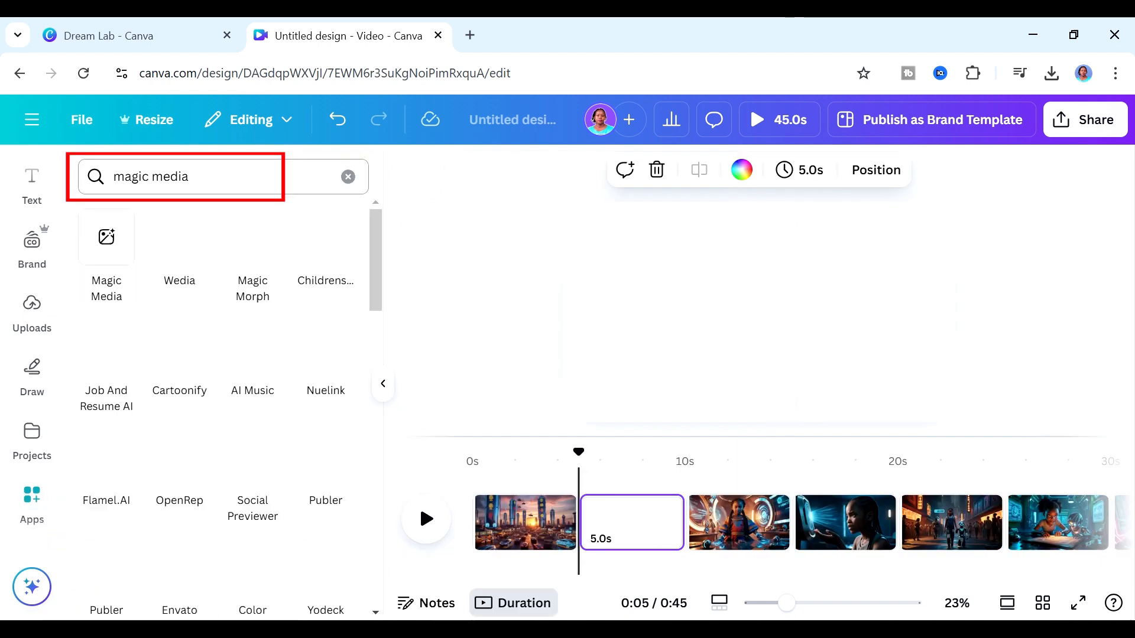
# - In Canva, generate a Magic Media video from the copied bustling futuristic African city prompt
pyautogui.click(109, 254)
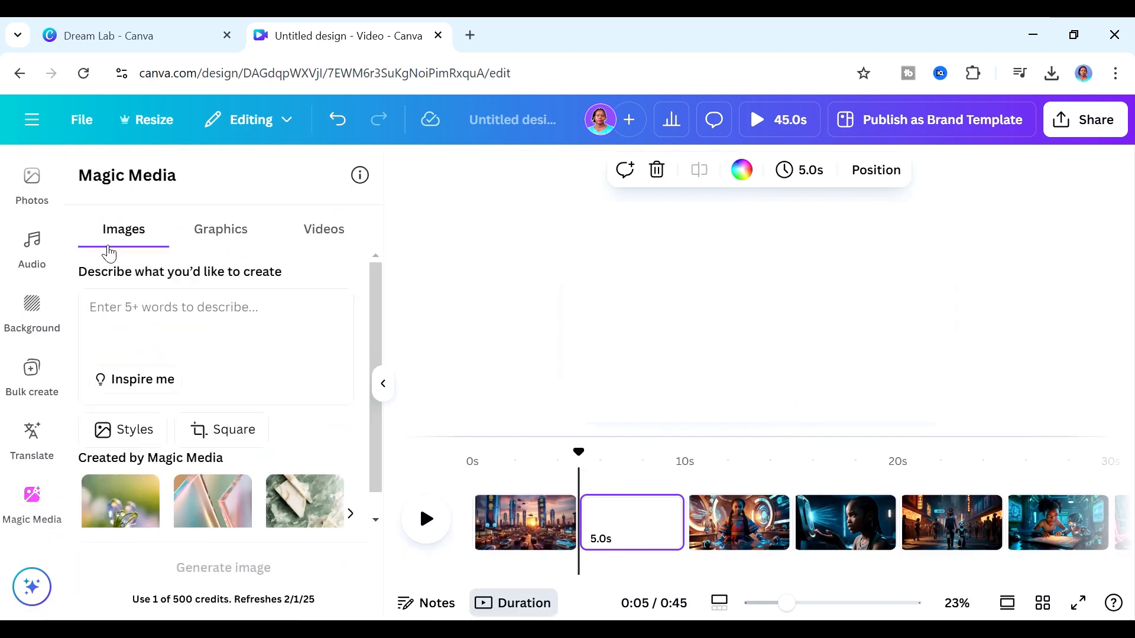
pyautogui.click(334, 236)
pyautogui.click(247, 309)
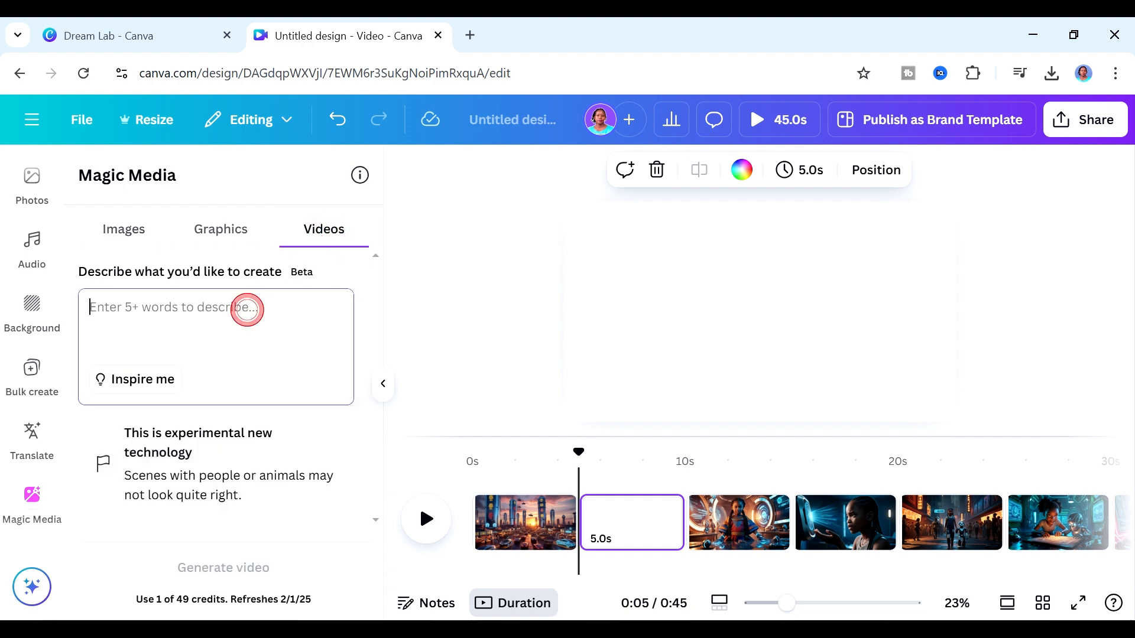
pyautogui.hotkey('ctrl', 'v')
pyautogui.scroll(1, 345, 320)
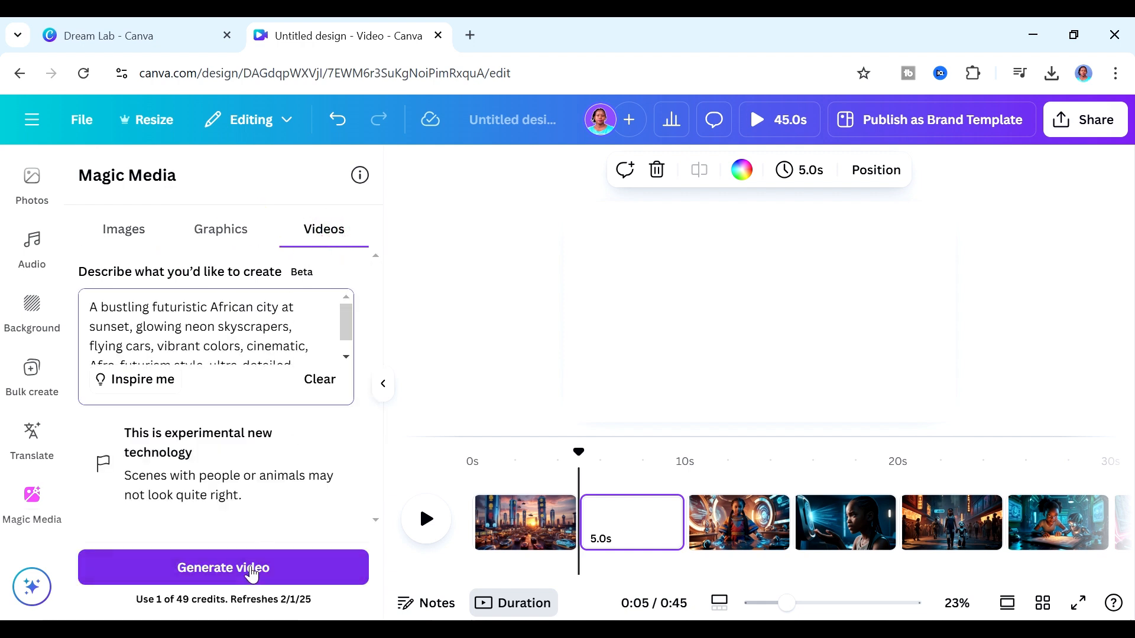
pyautogui.click(311, 565)
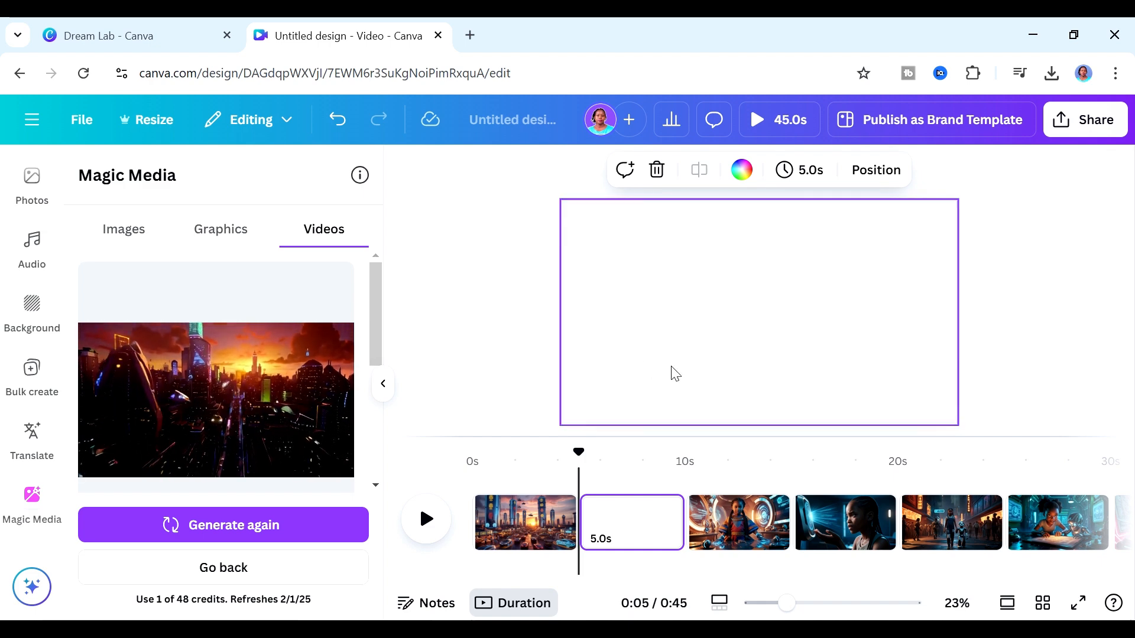
# - Add the generated city video to the blank second page and set it as the page background
pyautogui.click(195, 393)
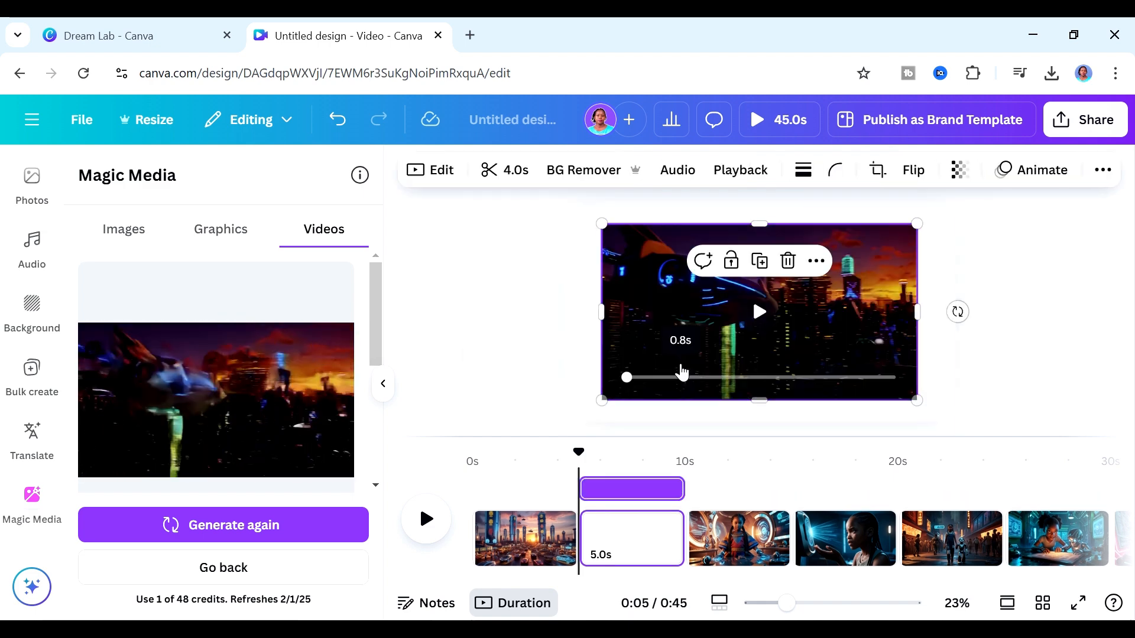
pyautogui.rightClick(754, 349)
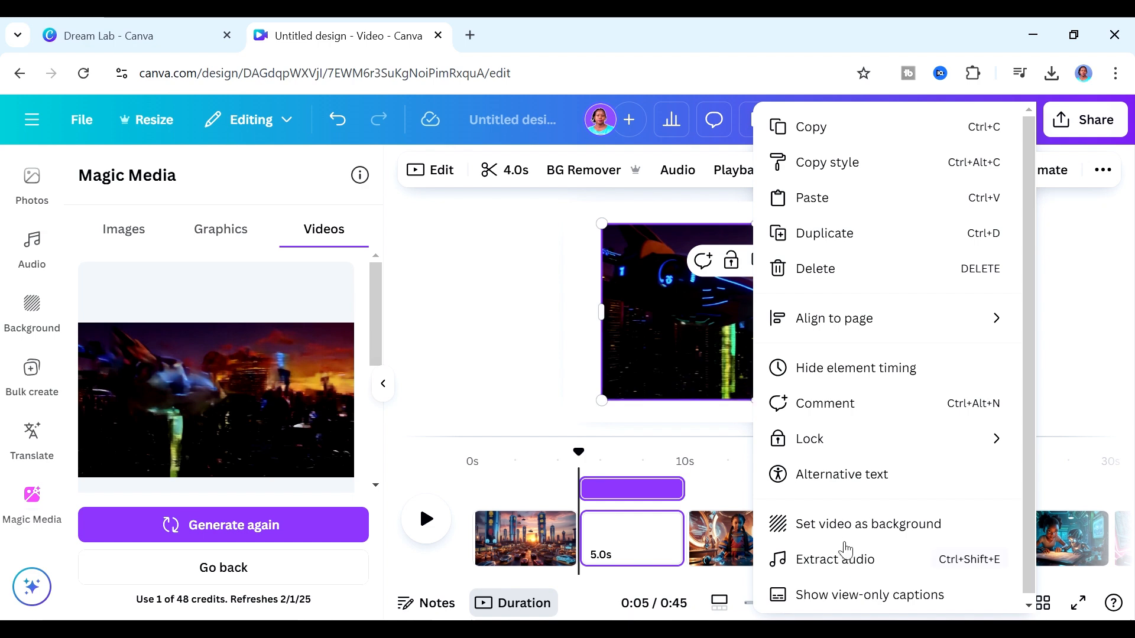
pyautogui.click(842, 531)
pyautogui.rightClick(578, 243)
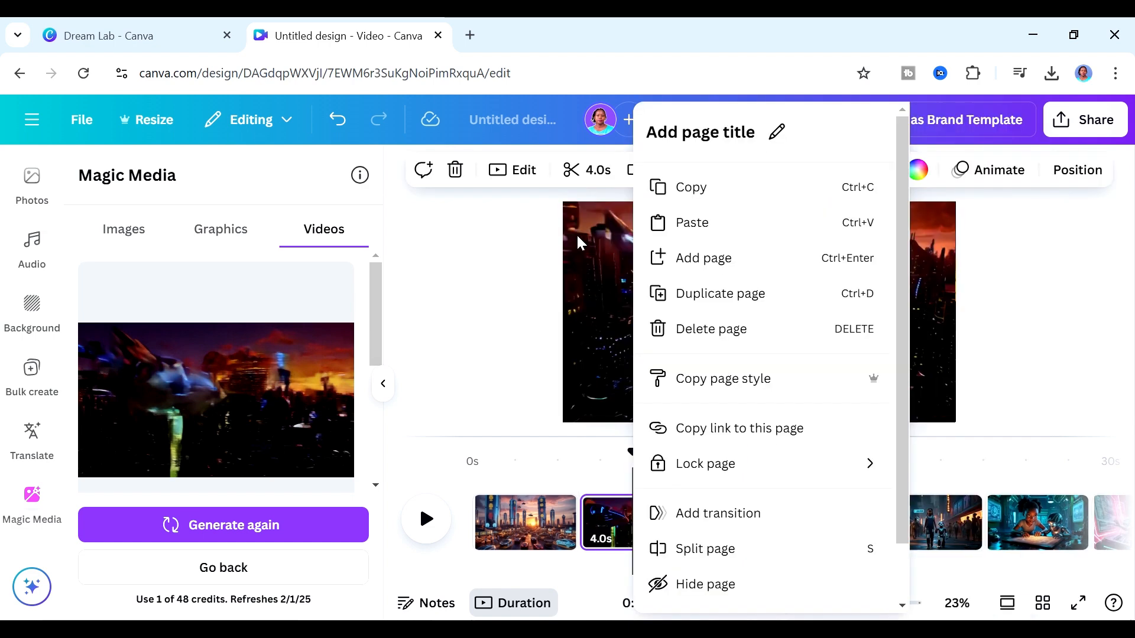
pyautogui.click(535, 210)
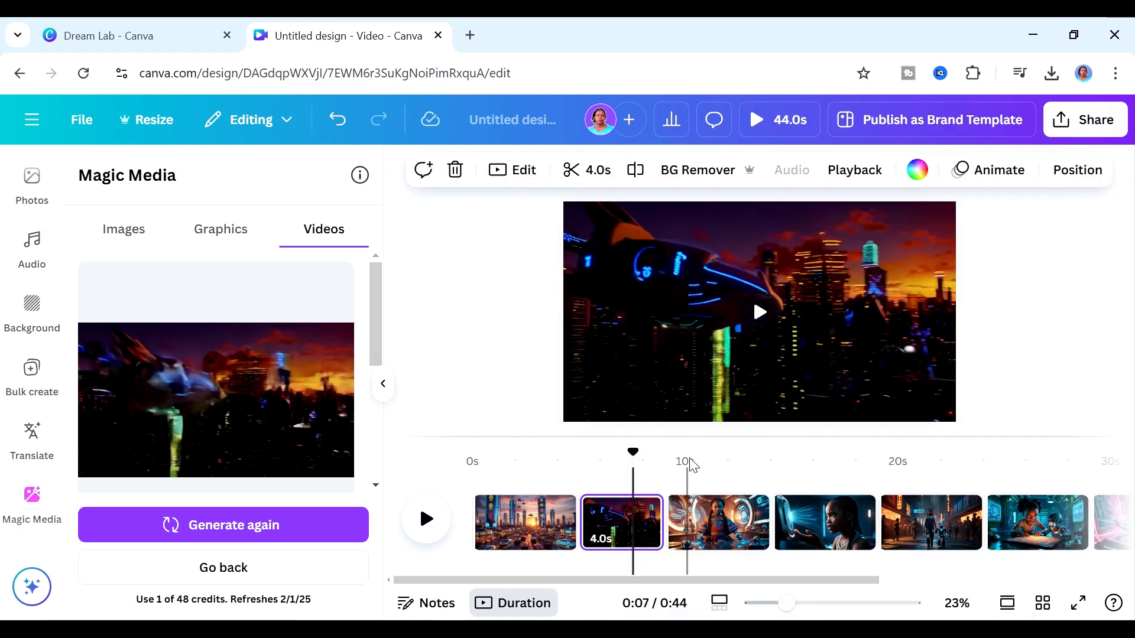
# - Set the city clip to play on repeat at 0.75 speed and preview the video from the first page
pyautogui.click(844, 173)
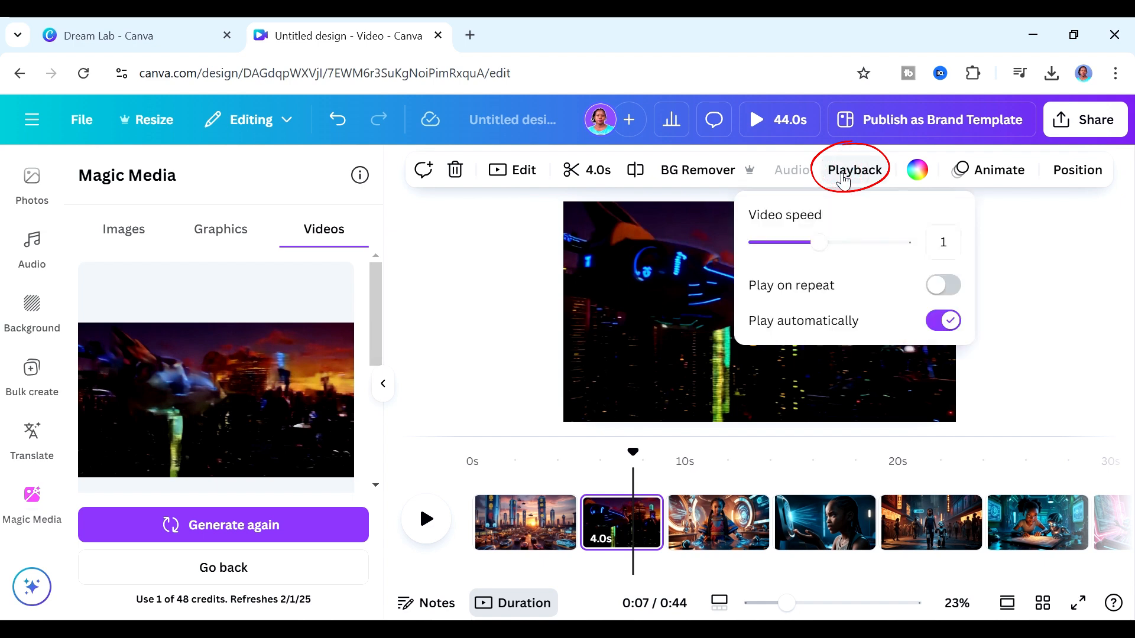
pyautogui.moveTo(819, 242); pyautogui.dragTo(798, 244)
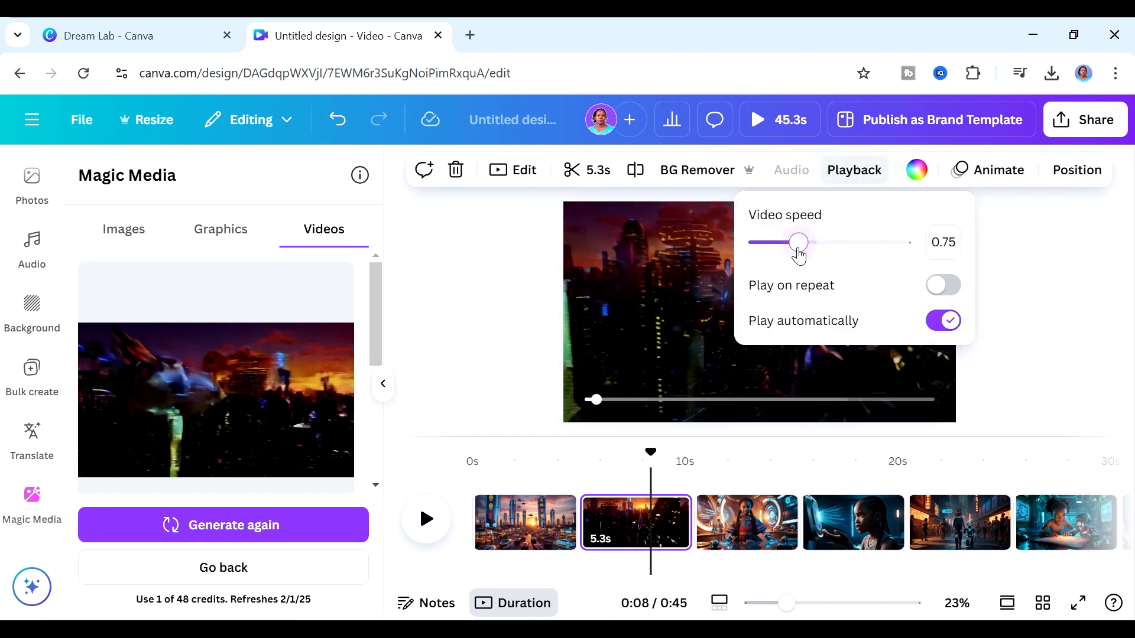
pyautogui.click(941, 287)
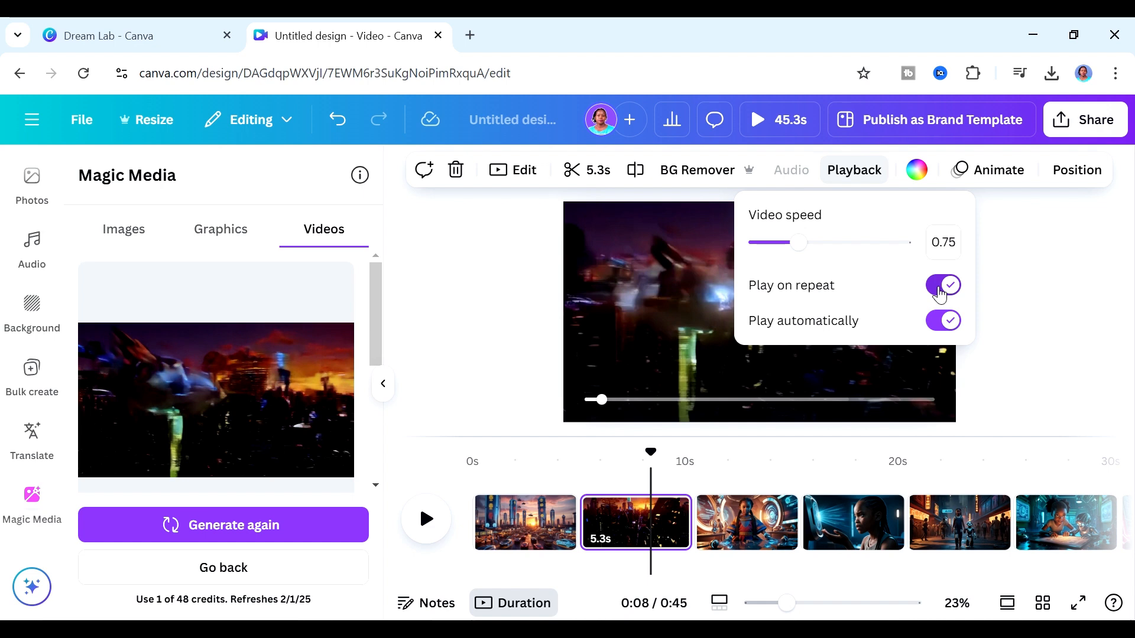
pyautogui.moveTo(649, 456); pyautogui.dragTo(553, 453)
pyautogui.click(422, 534)
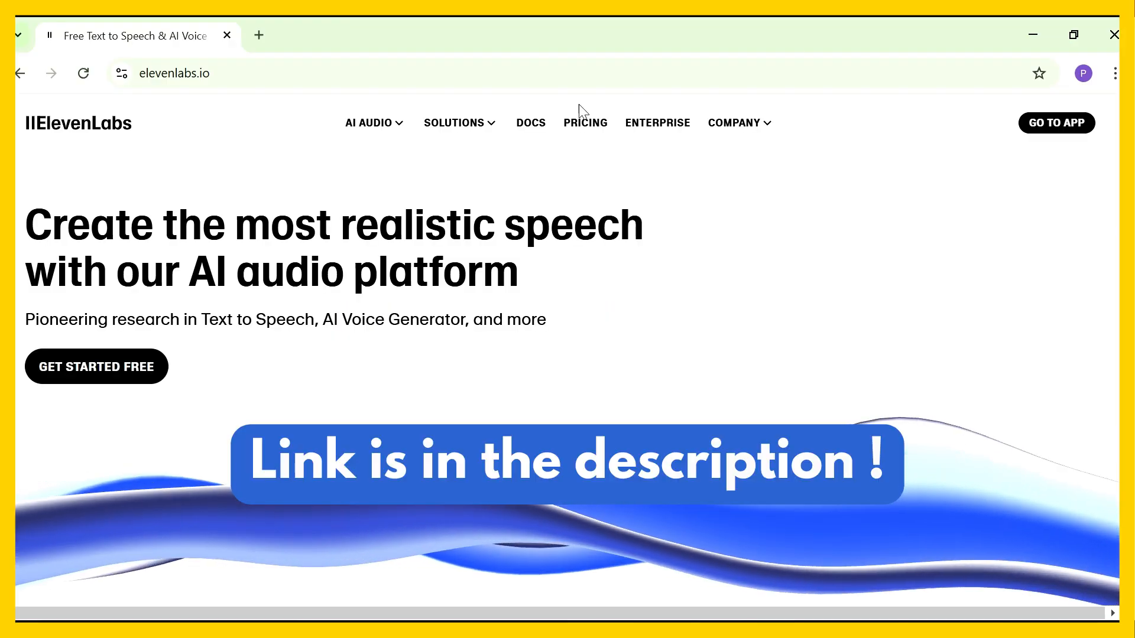
# - Enter the ElevenLabs app and open Text to Speech with its settings shown
pyautogui.click(1042, 131)
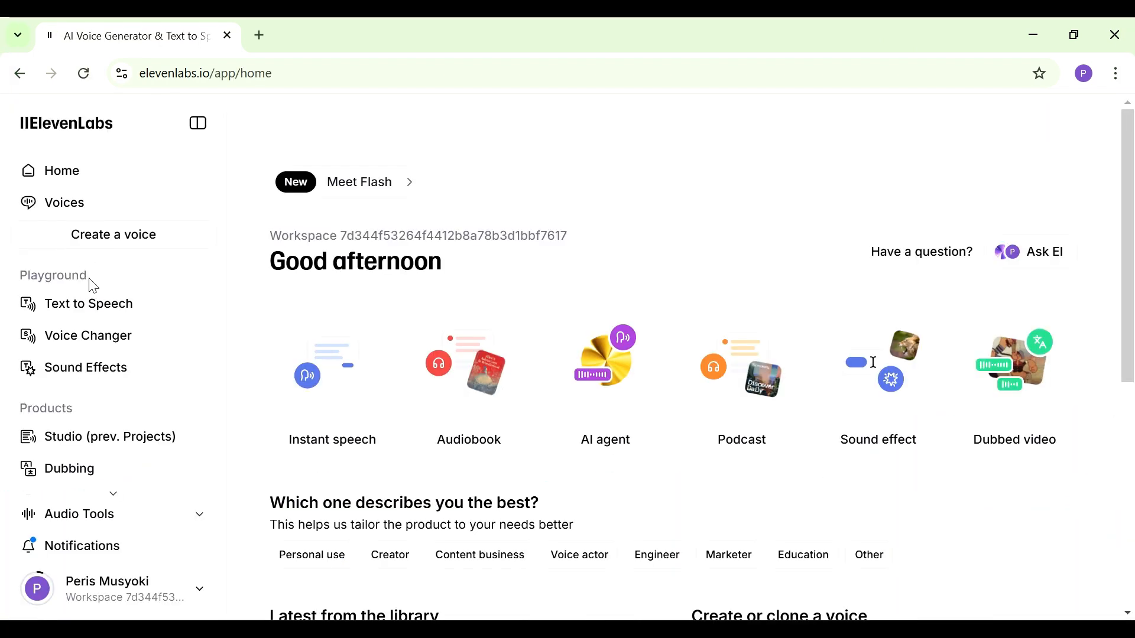
pyautogui.click(92, 311)
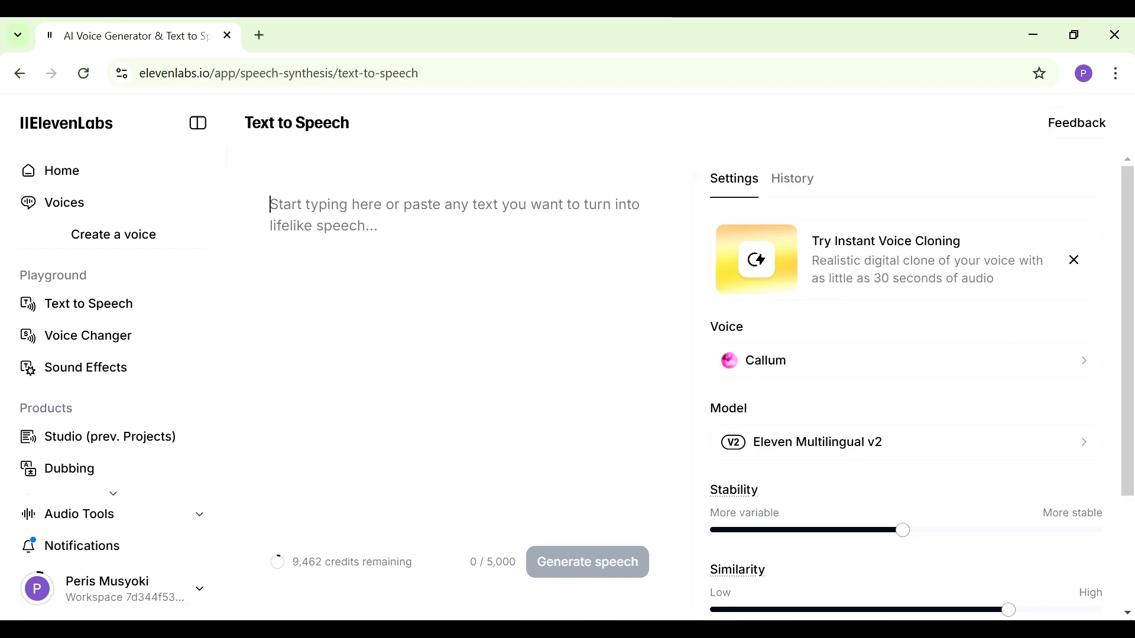
pyautogui.click(791, 179)
pyautogui.click(748, 178)
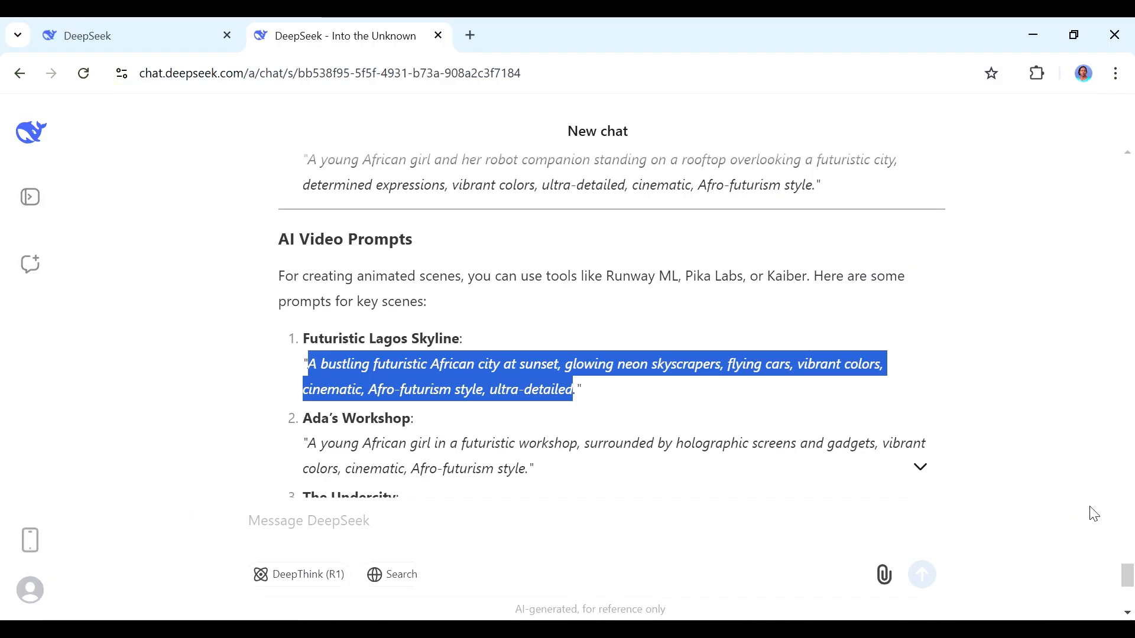
# - Copy the "In the year 3000" opening narration from DeepSeek and paste it into ElevenLabs Text to Speech
pyautogui.scroll(-6, 1095, 515)
pyautogui.moveTo(1130, 594); pyautogui.dragTo(1130, 466)
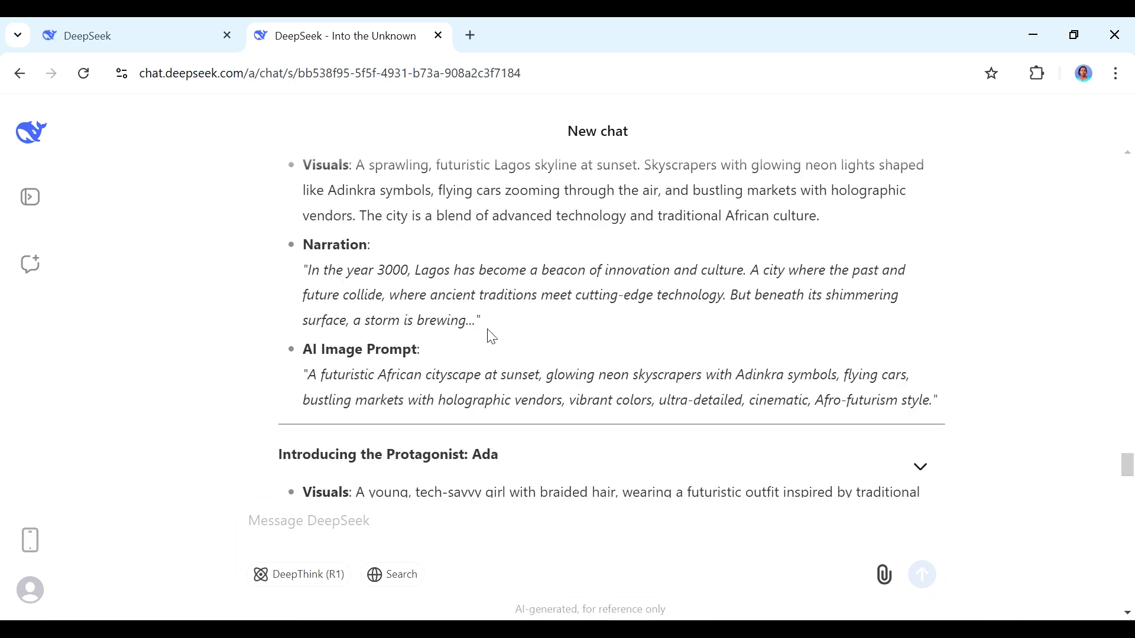
pyautogui.moveTo(476, 321); pyautogui.dragTo(311, 270)
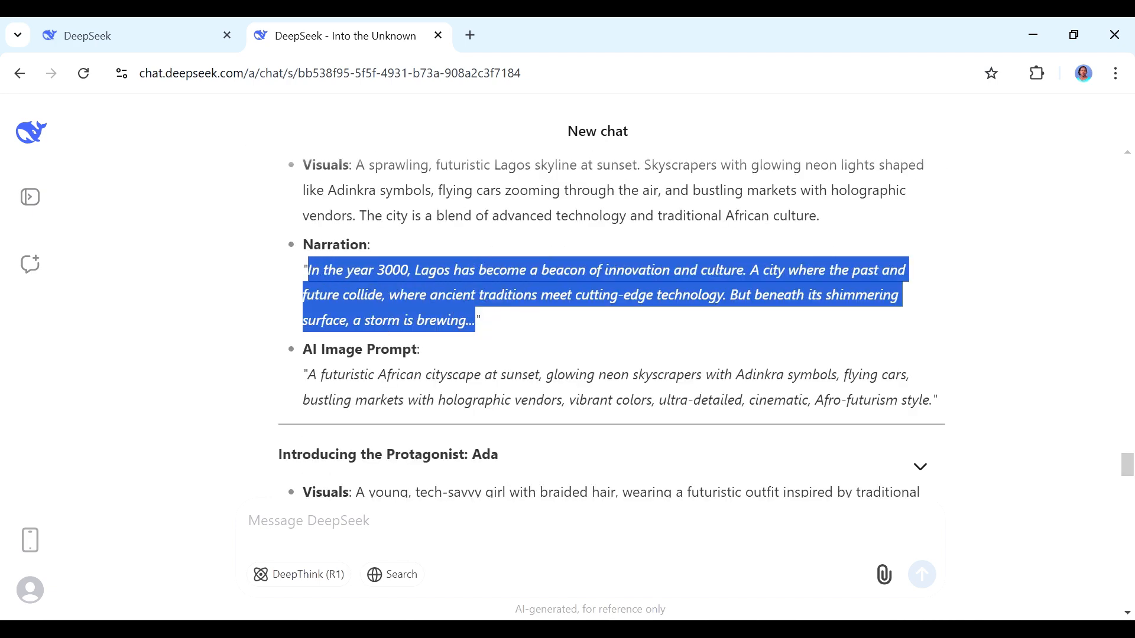
pyautogui.rightClick(326, 287)
pyautogui.click(343, 300)
pyautogui.hotkey('alt', 'Tab')
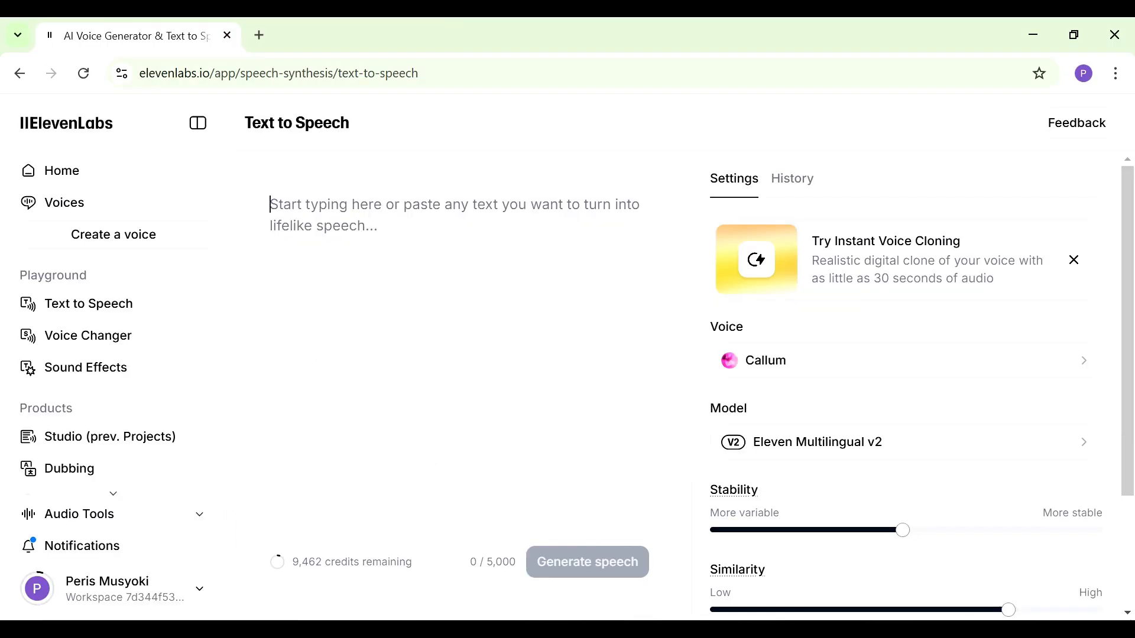
pyautogui.hotkey('ctrl', 'v')
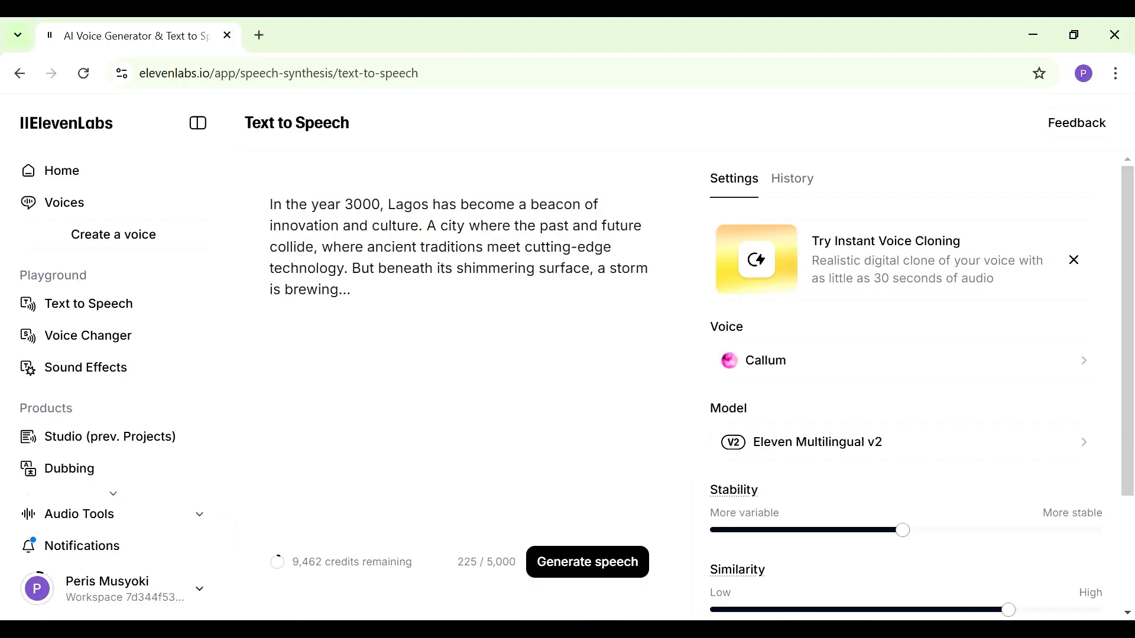
# - Dismiss the voice cloning promotion and browse the available voices, including the Voice Library top picks, keeping Callum
pyautogui.click(1076, 262)
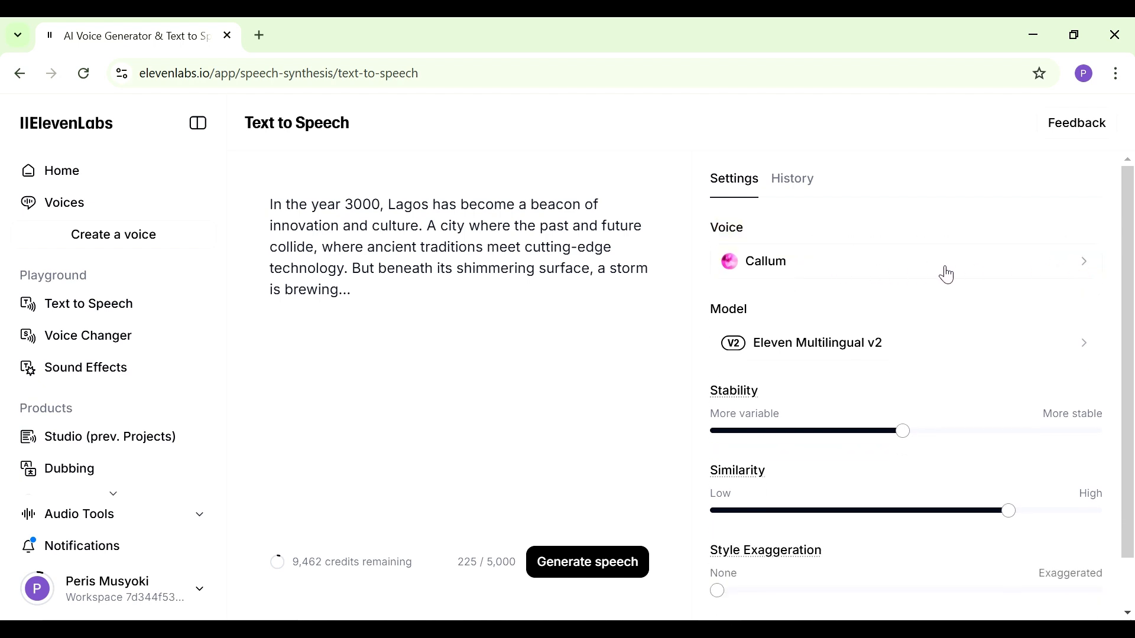
pyautogui.click(993, 277)
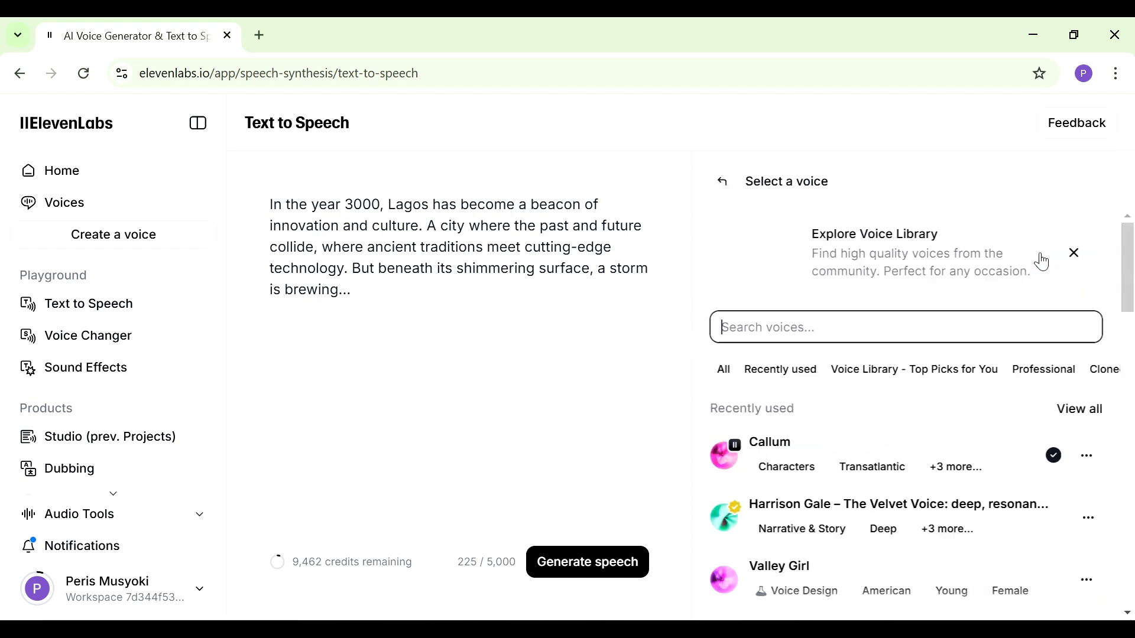
pyautogui.moveTo(1129, 276)
pyautogui.mouseDown()
pyautogui.moveTo(1129, 324)
pyautogui.moveTo(1130, 276)
pyautogui.mouseUp()
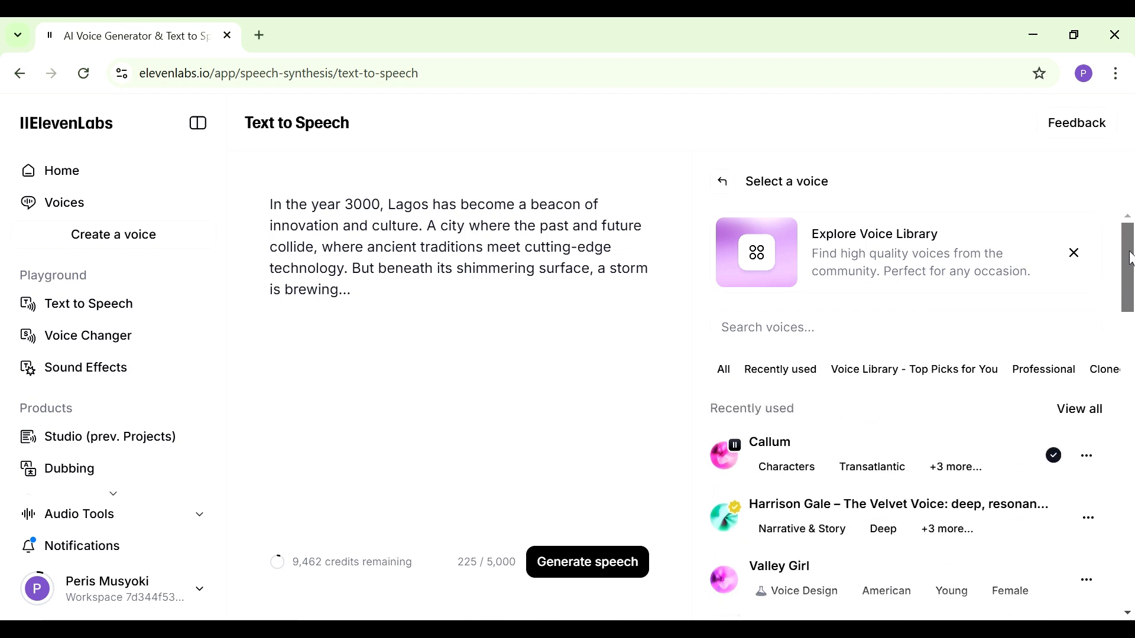
pyautogui.click(871, 372)
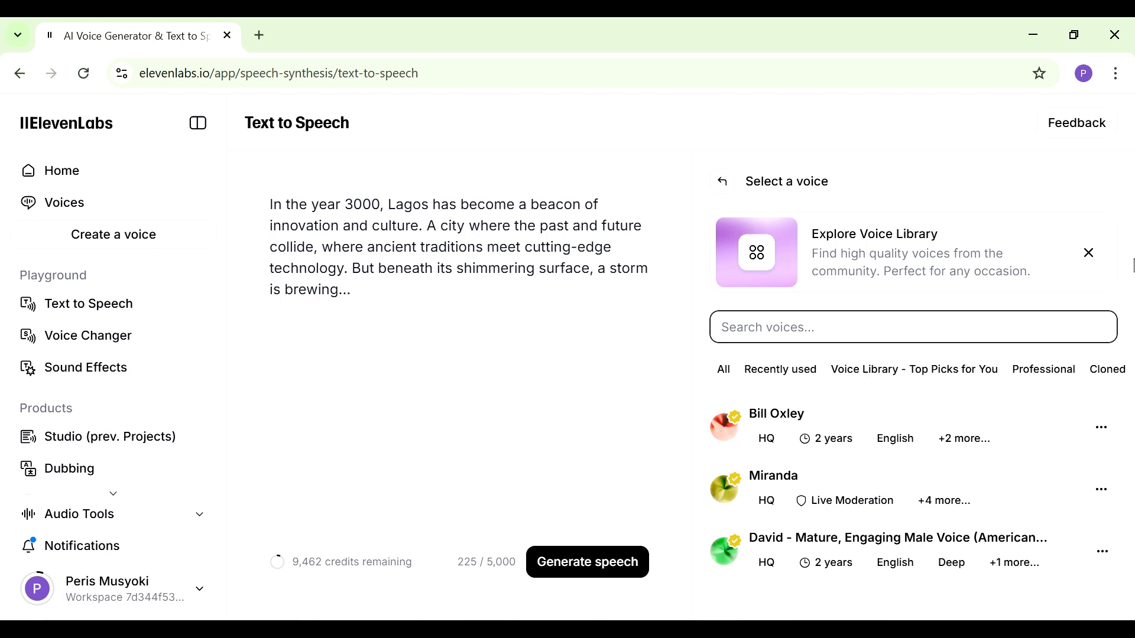
pyautogui.click(724, 181)
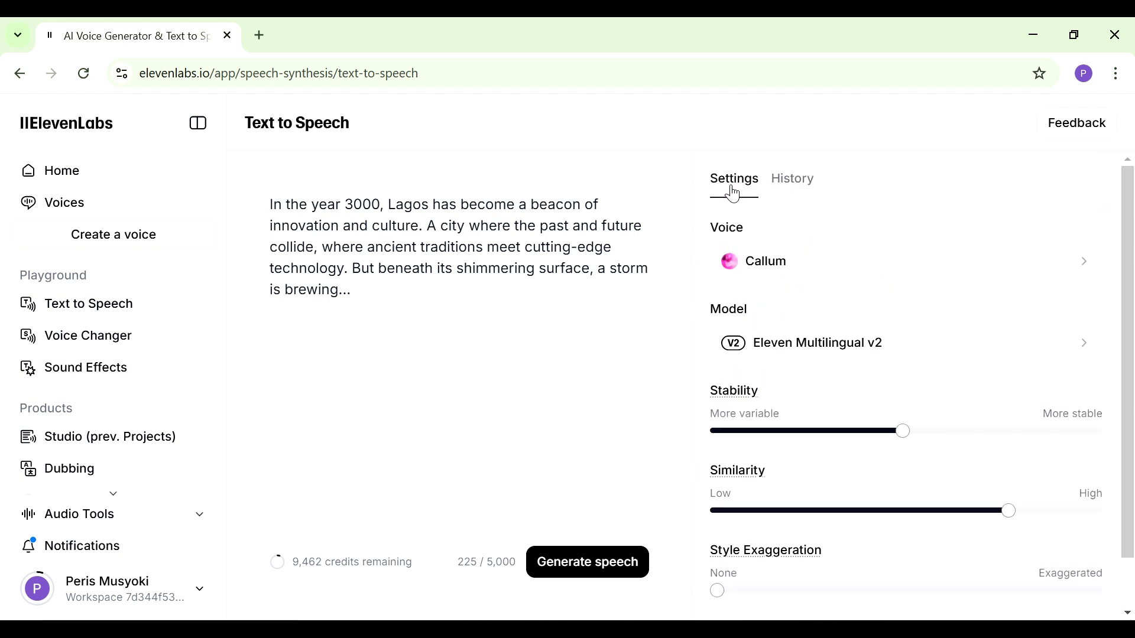
# - Generate the opening narration with the Callum voice and save the downloaded file in the Lagos 3000 folder as Audio 1
pyautogui.click(591, 565)
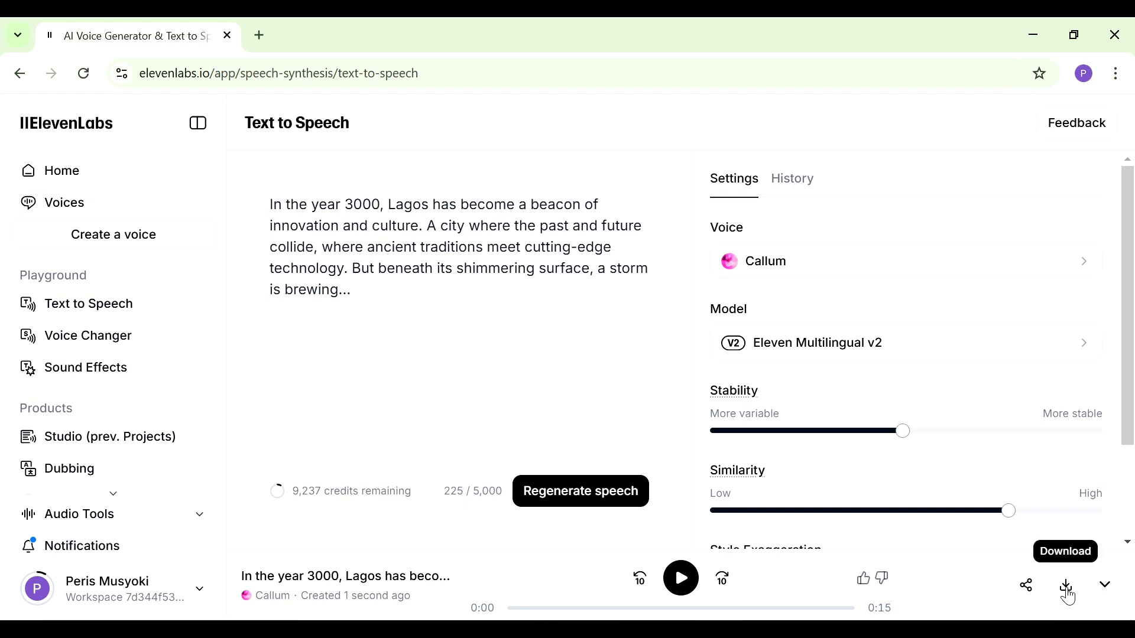
pyautogui.click(1066, 592)
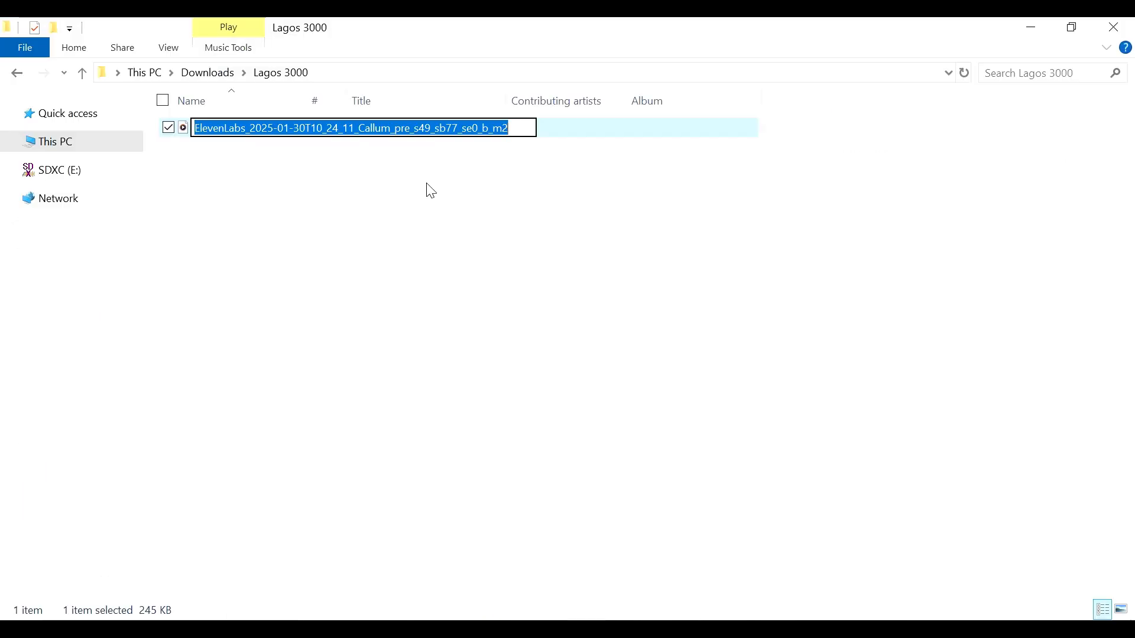
pyautogui.write('Audio 1')
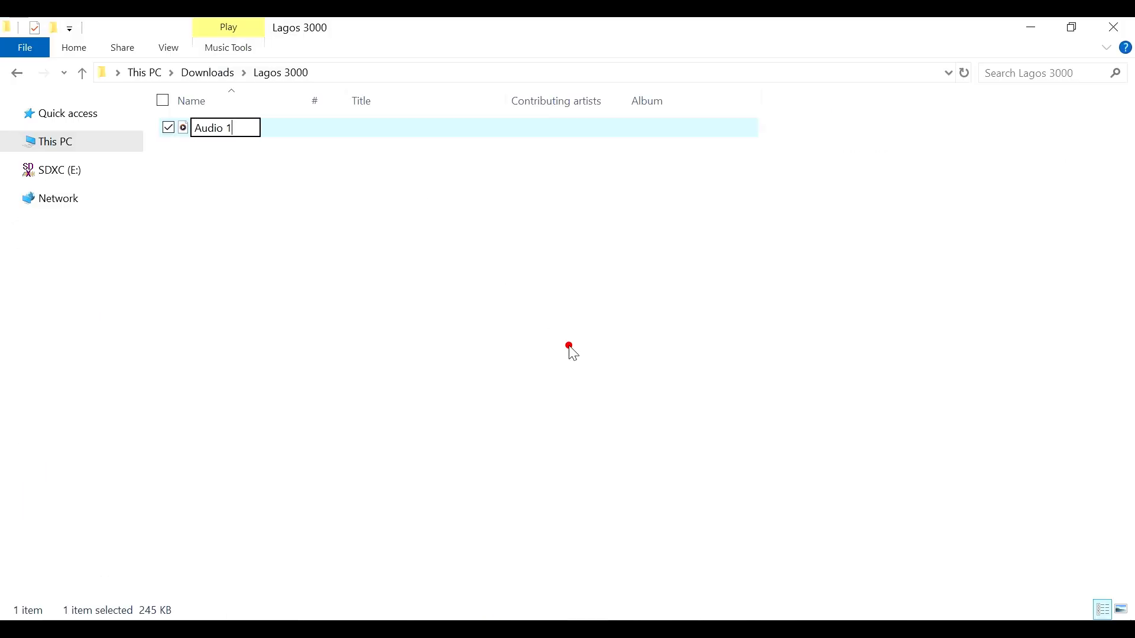
pyautogui.click(571, 348)
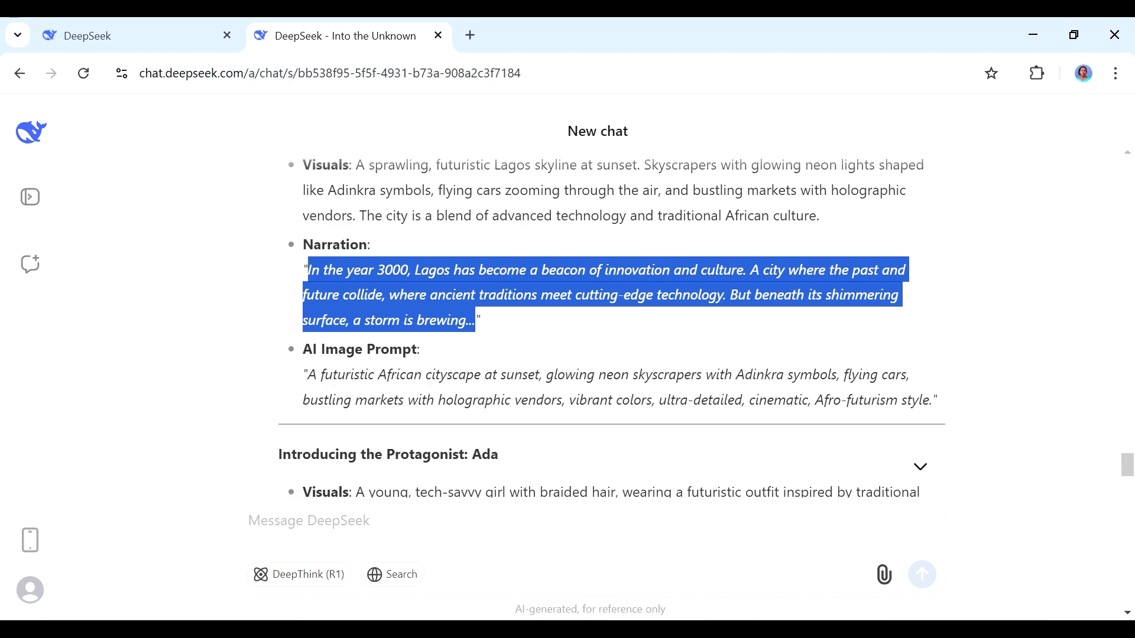
# - Copy the "In the heart of this dazzling metropolis" narration from DeepSeek and replace the ElevenLabs Text to Speech text with it
pyautogui.scroll(-2, 612, 321)
pyautogui.scroll(-1, 612, 321)
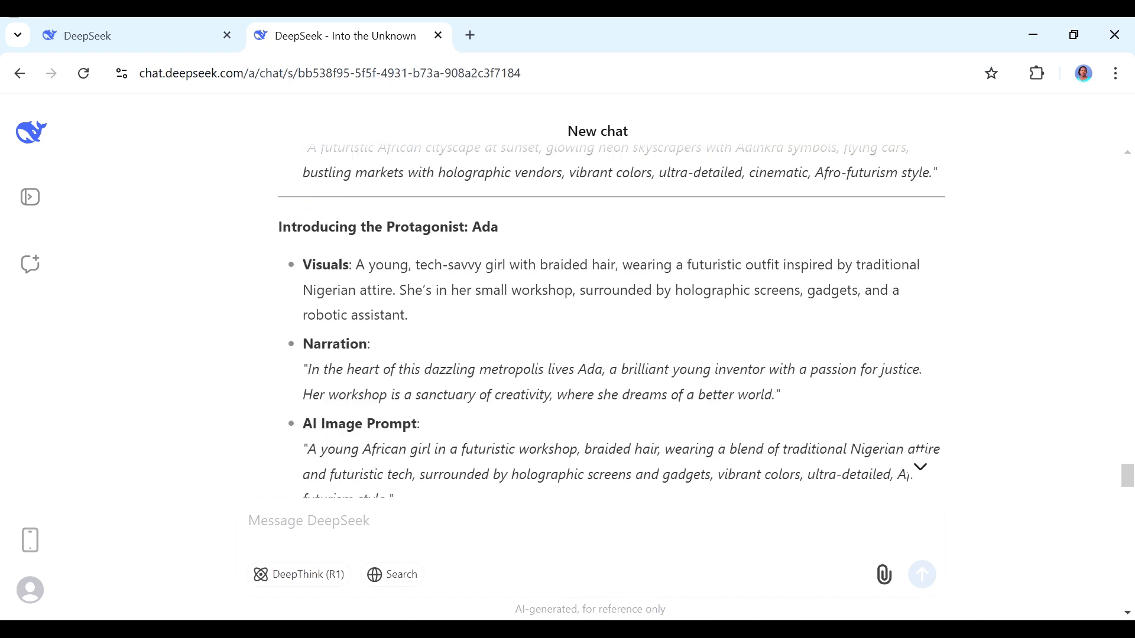
pyautogui.moveTo(775, 397); pyautogui.dragTo(311, 370)
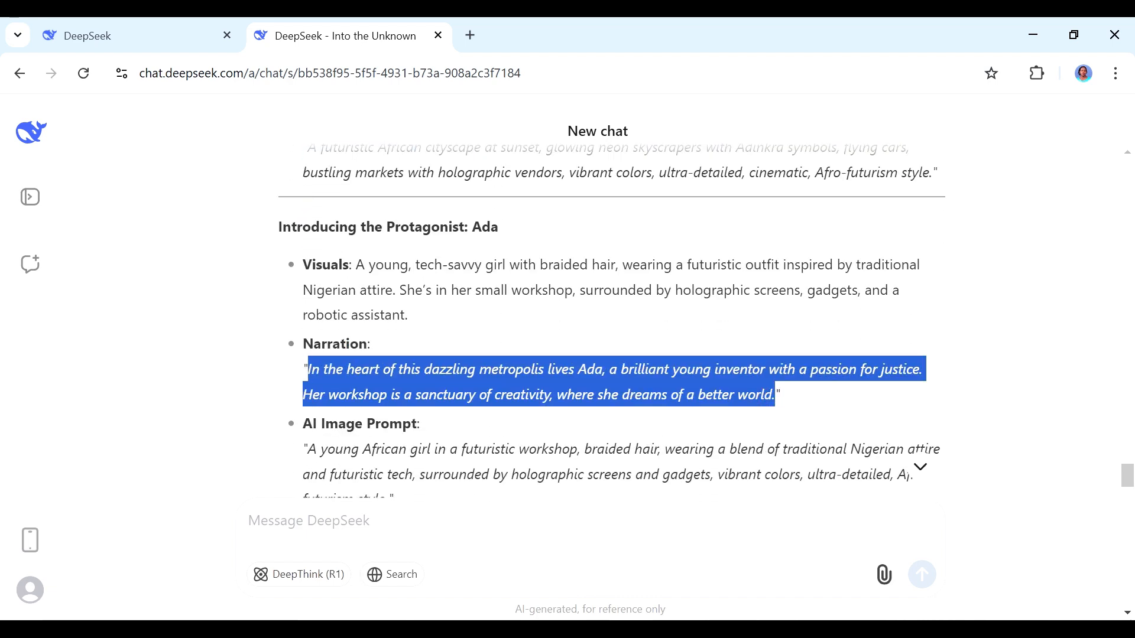
pyautogui.rightClick(358, 383)
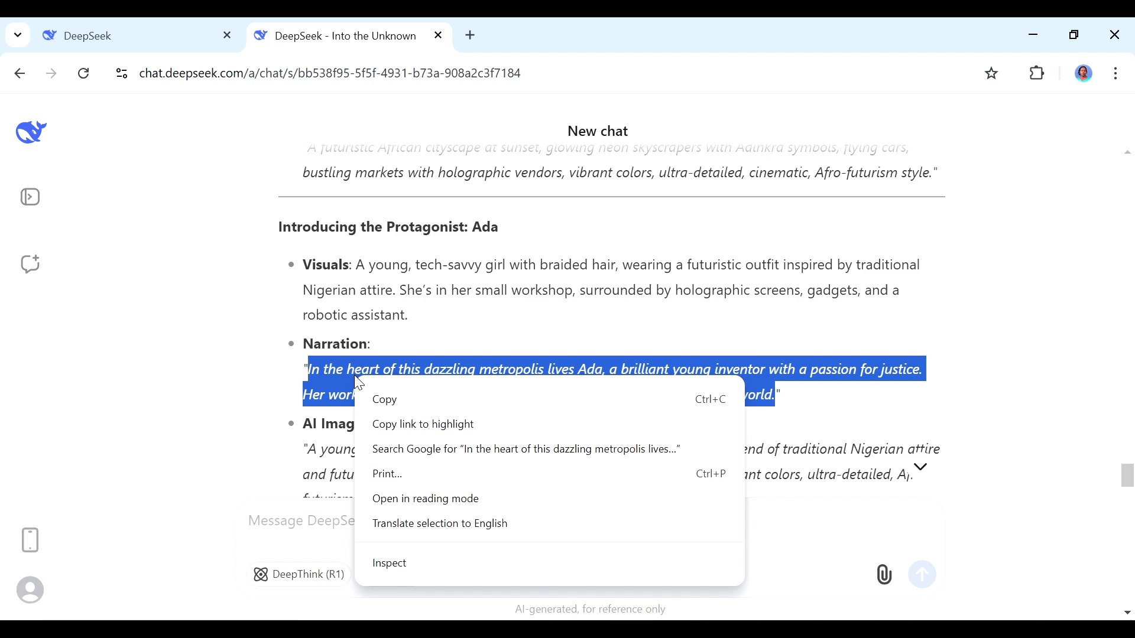
pyautogui.click(385, 400)
pyautogui.hotkey('alt', 'Tab')
pyautogui.hotkey('ctrl', 'a')
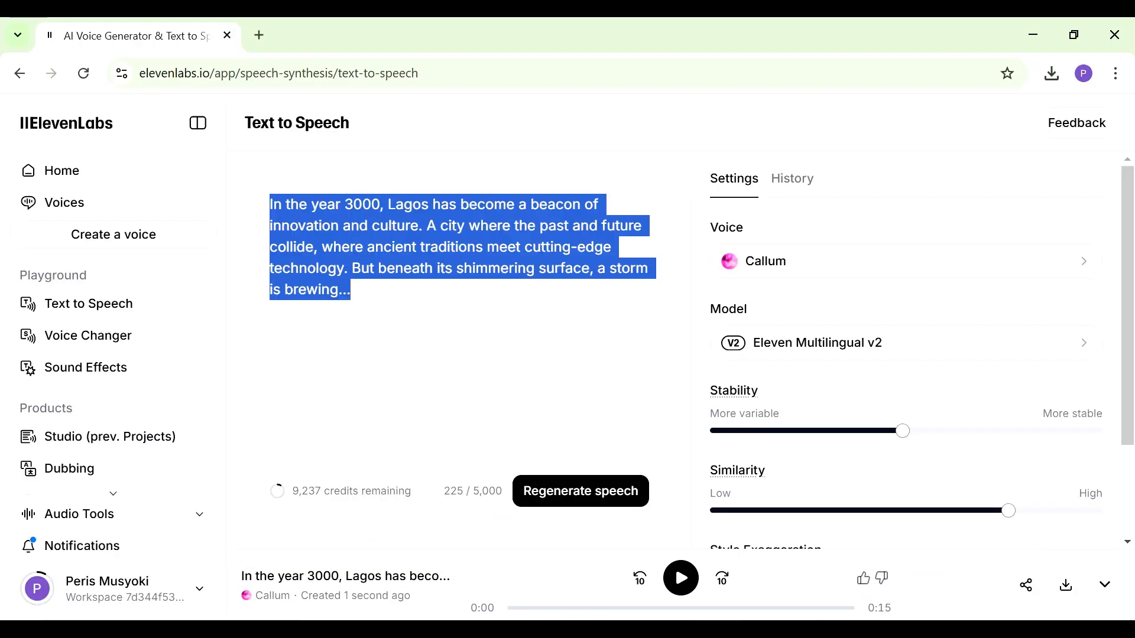
pyautogui.hotkey('ctrl', 'v')
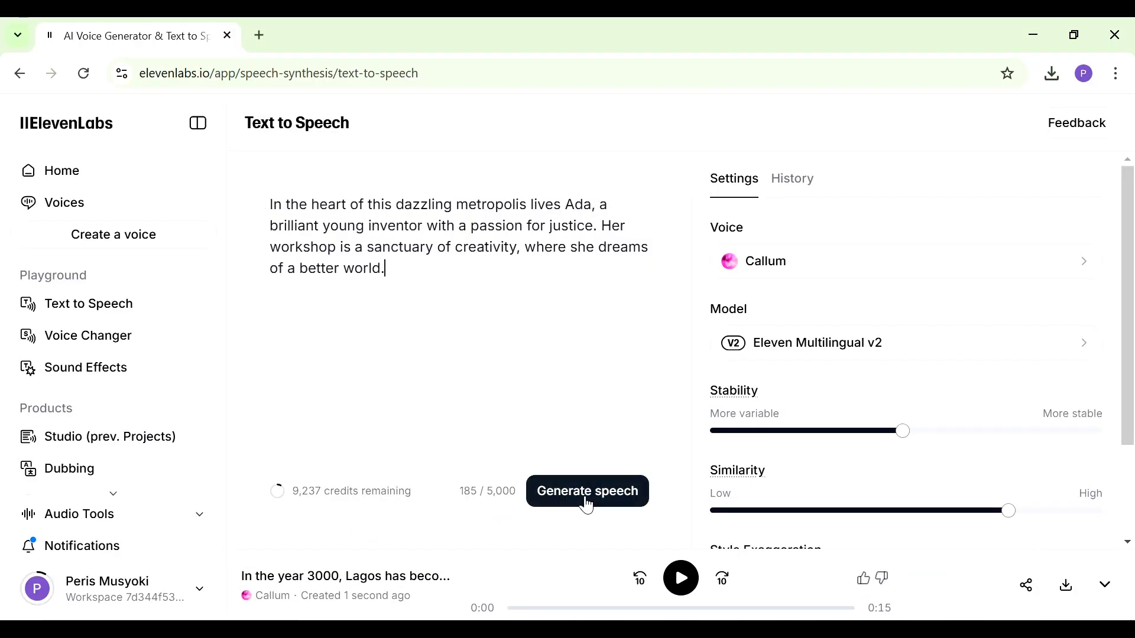
# - Generate the Ada introduction speech with the Callum voice and save the downloaded file in the Lagos 3000 folder as Audio 2
pyautogui.click(587, 499)
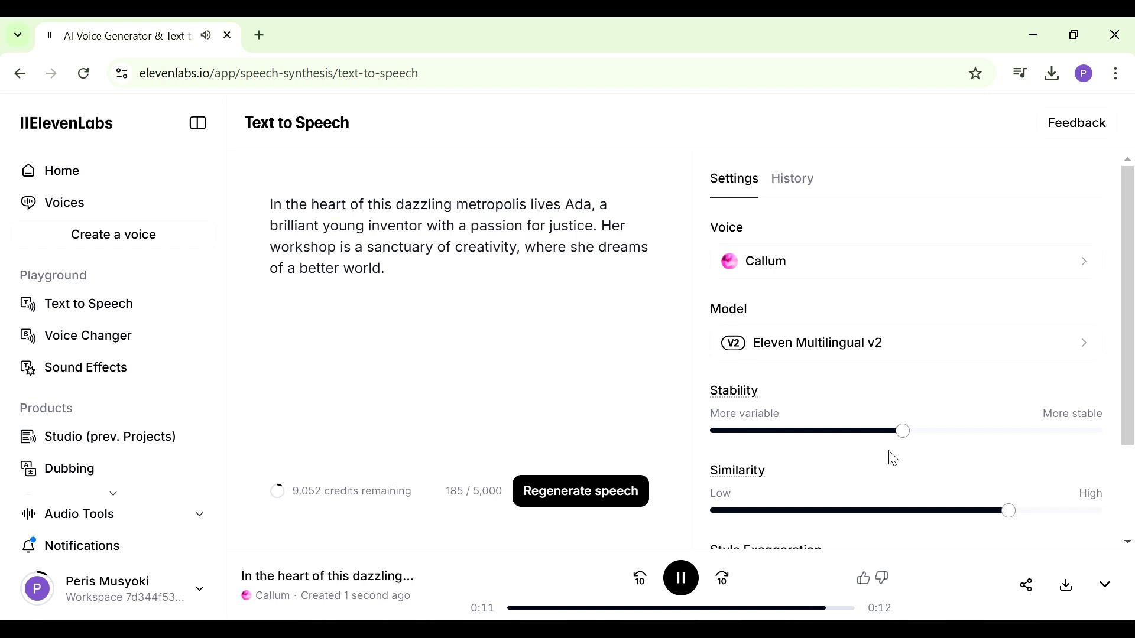
pyautogui.rightClick(1071, 595)
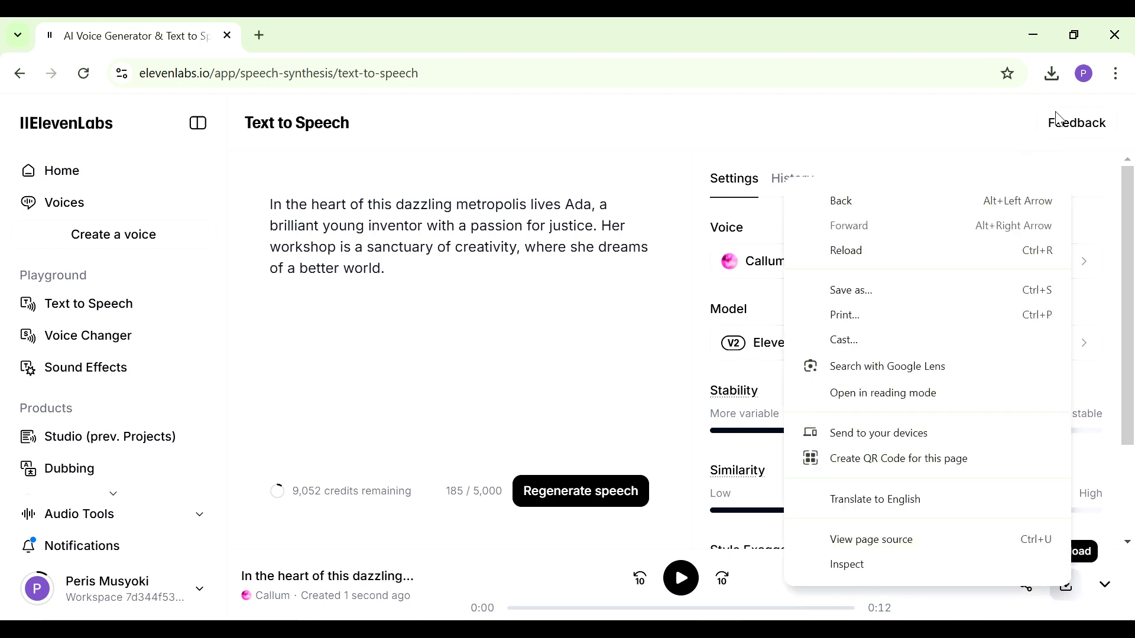
pyautogui.click(1055, 82)
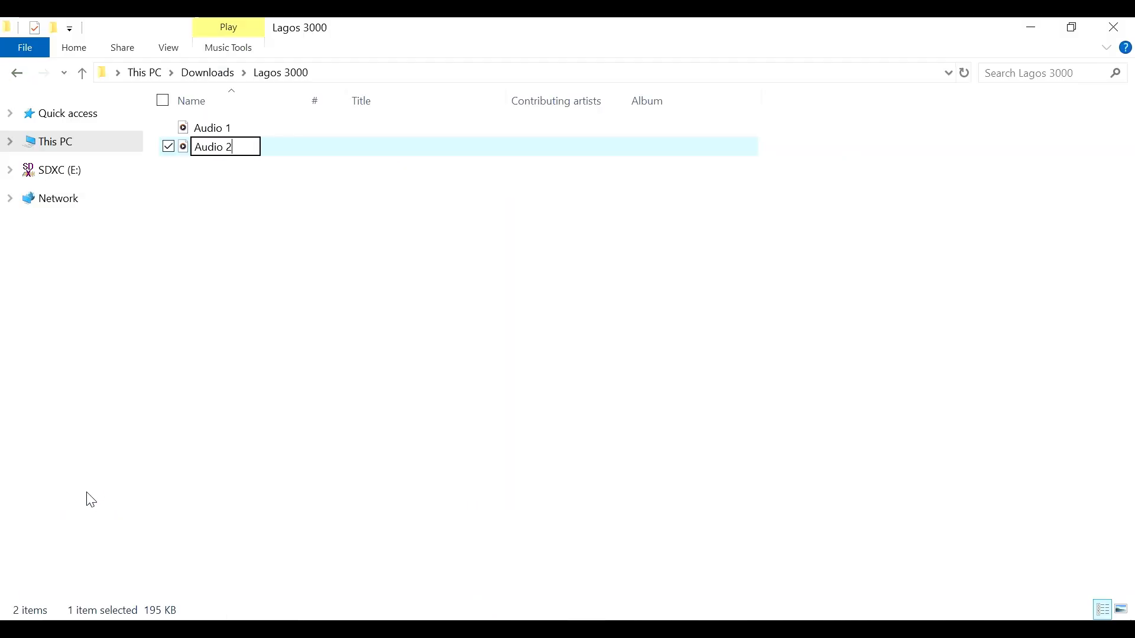
pyautogui.press('Return')
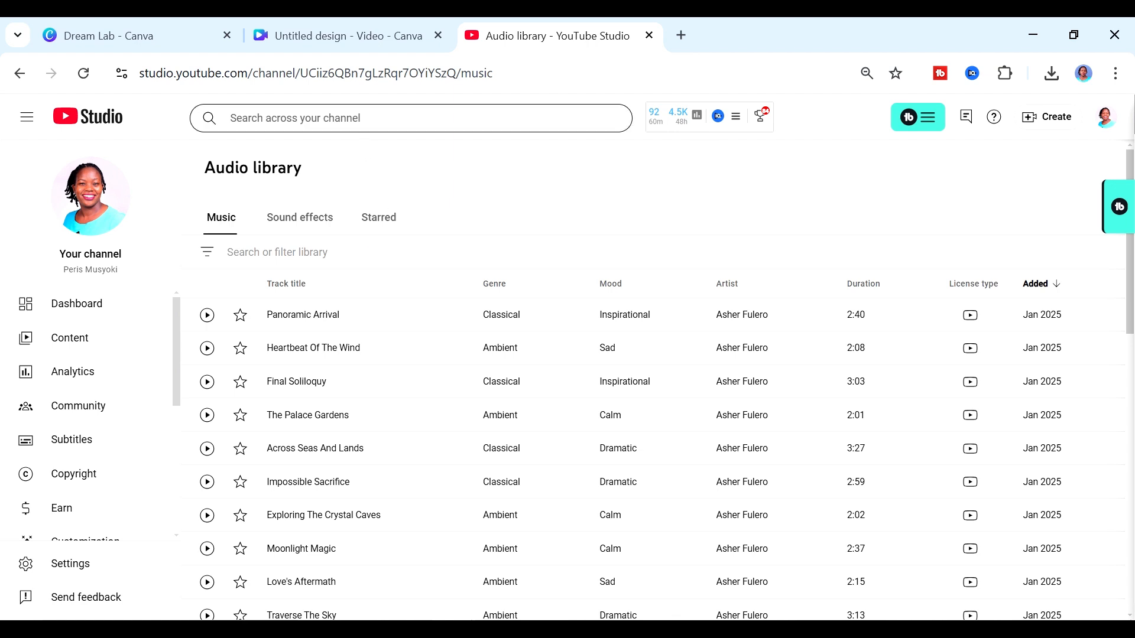
# - Search the YouTube Studio Audio library for "scifi" and preview tracks such as LITE BRITE, SciFi Vintage Radio and We Bubbles
pyautogui.write('scifi')
pyautogui.press('Return')
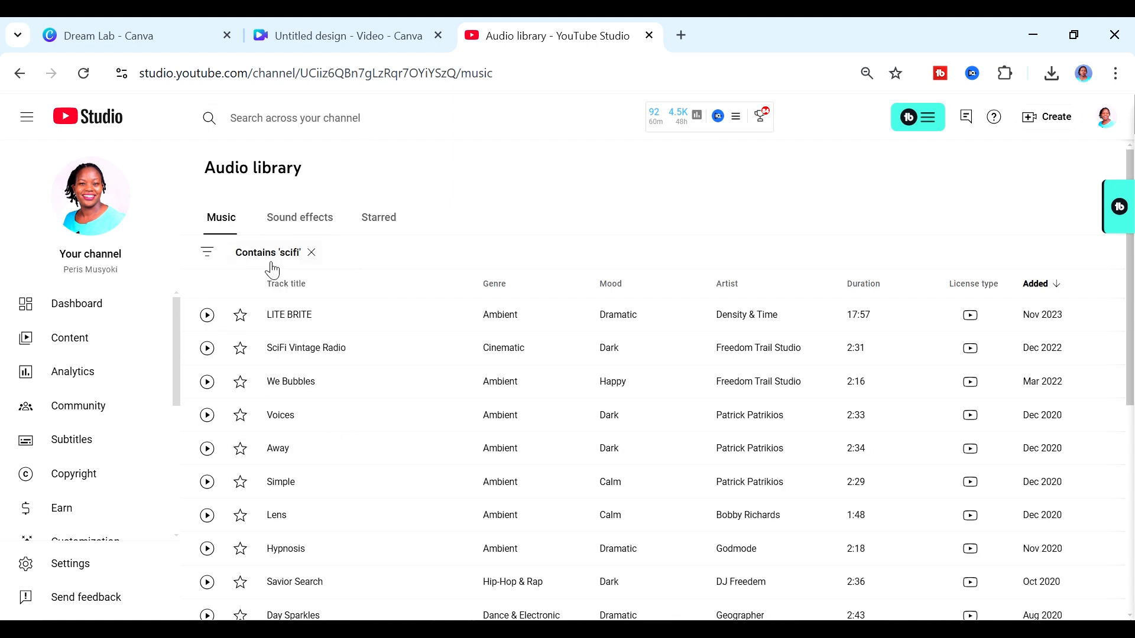
pyautogui.click(207, 314)
pyautogui.click(207, 348)
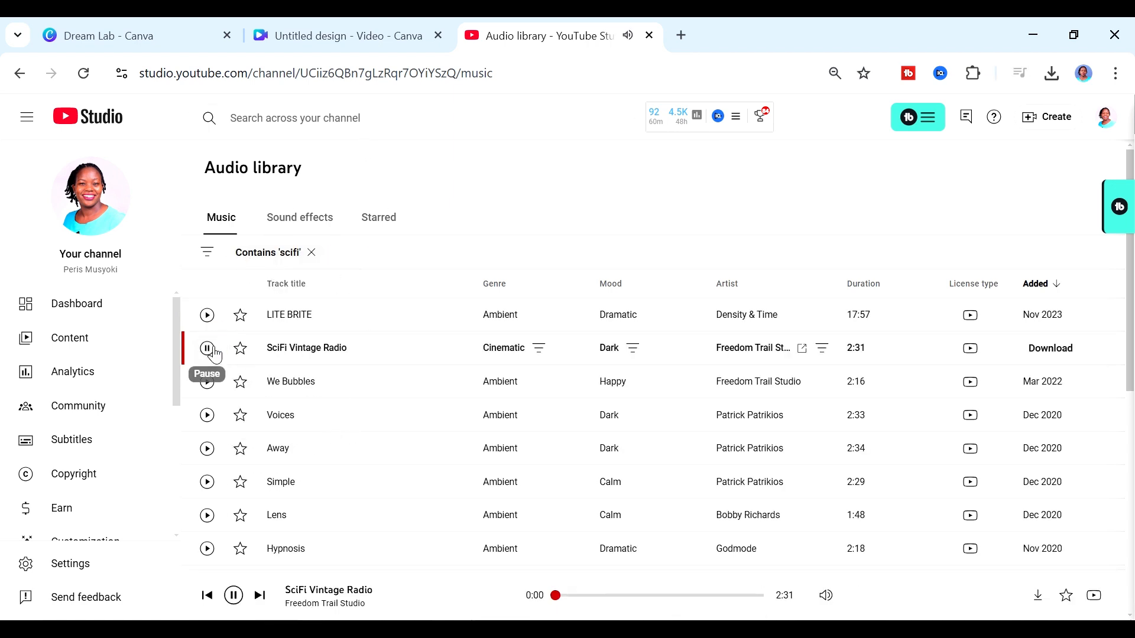
pyautogui.click(207, 382)
pyautogui.scroll(-5, 942, 374)
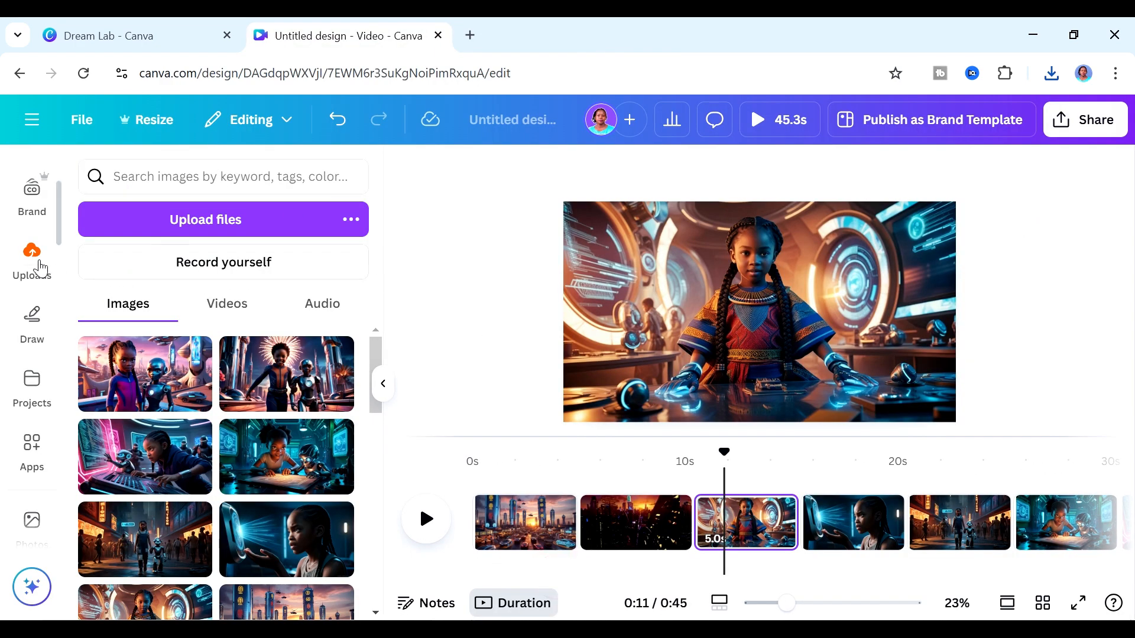
# - Upload all narration and music files from the Lagos 3000 folder to the Canva video project
pyautogui.click(39, 266)
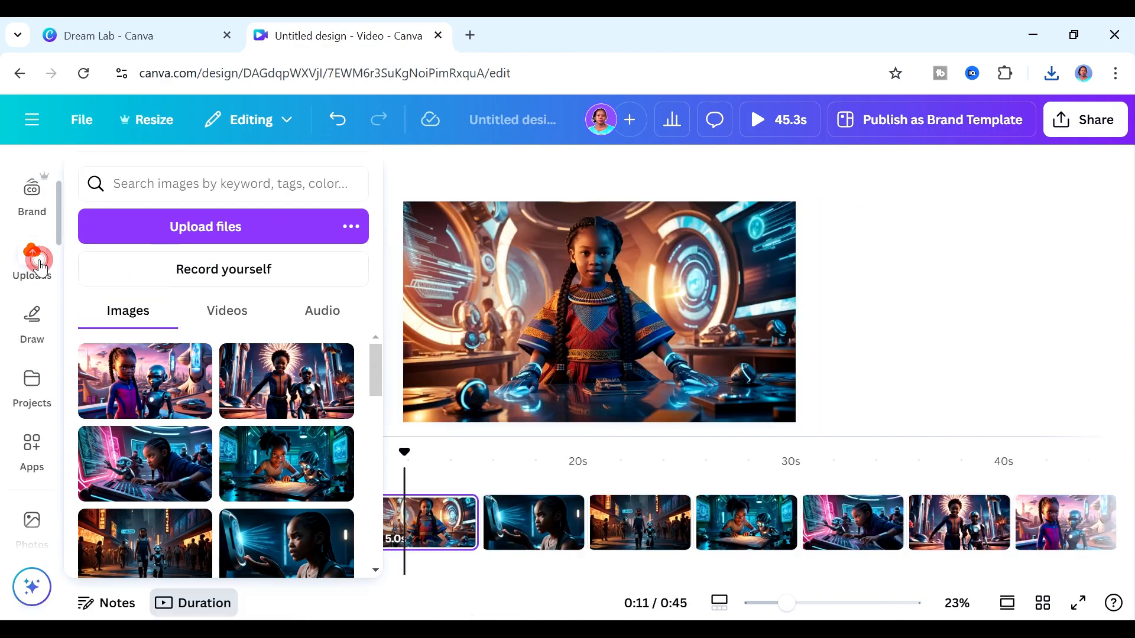
pyautogui.click(177, 235)
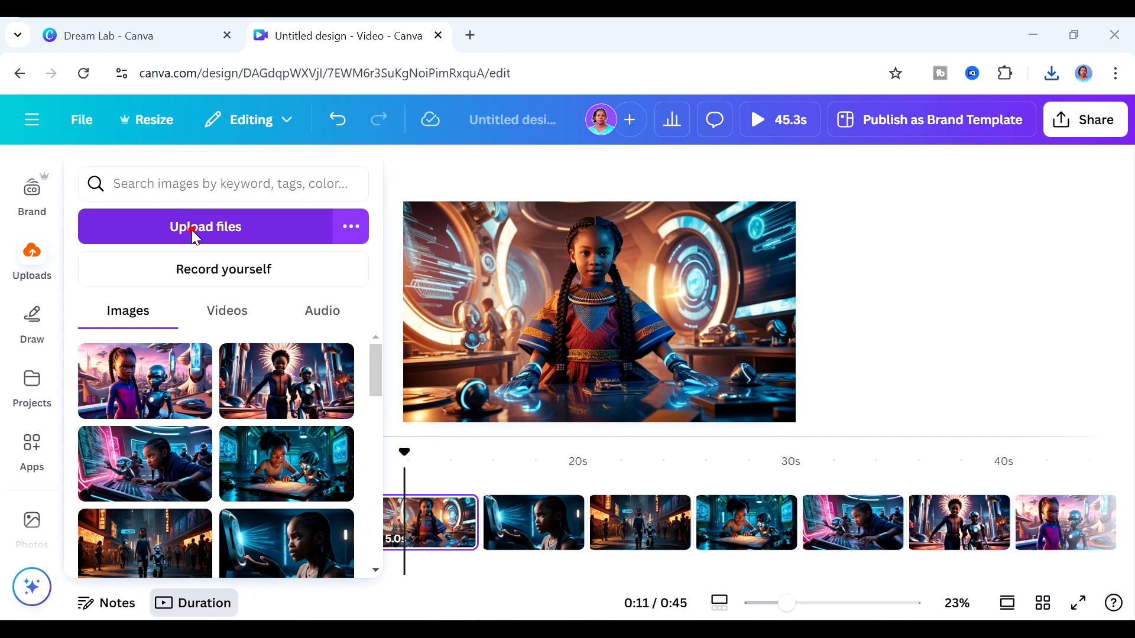
pyautogui.click(418, 277)
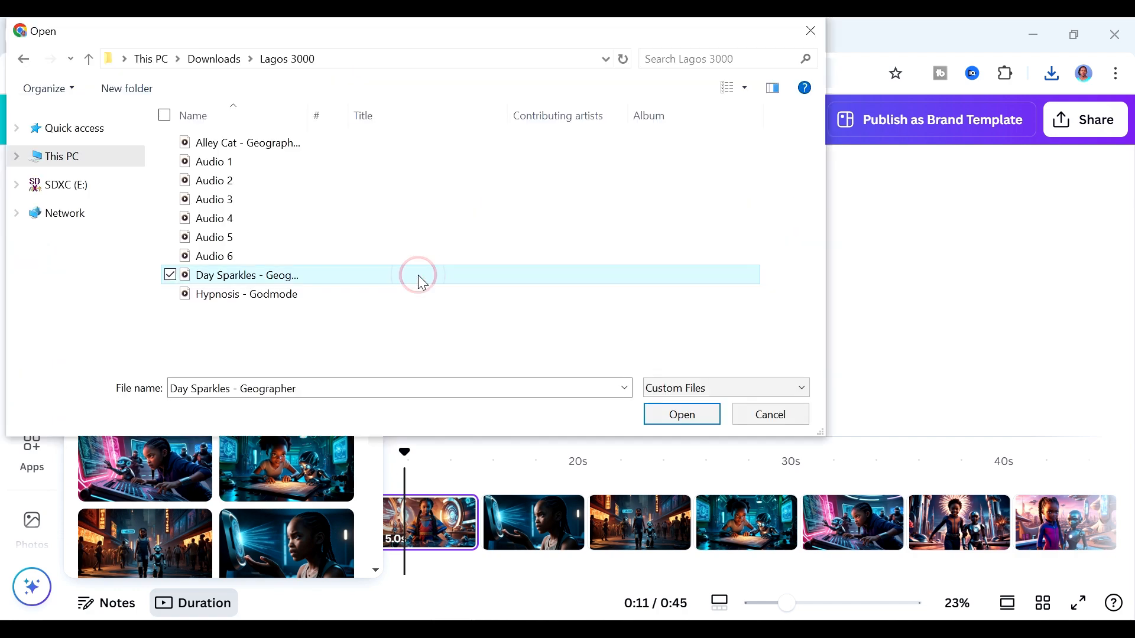
pyautogui.hotkey('ctrl', 'a')
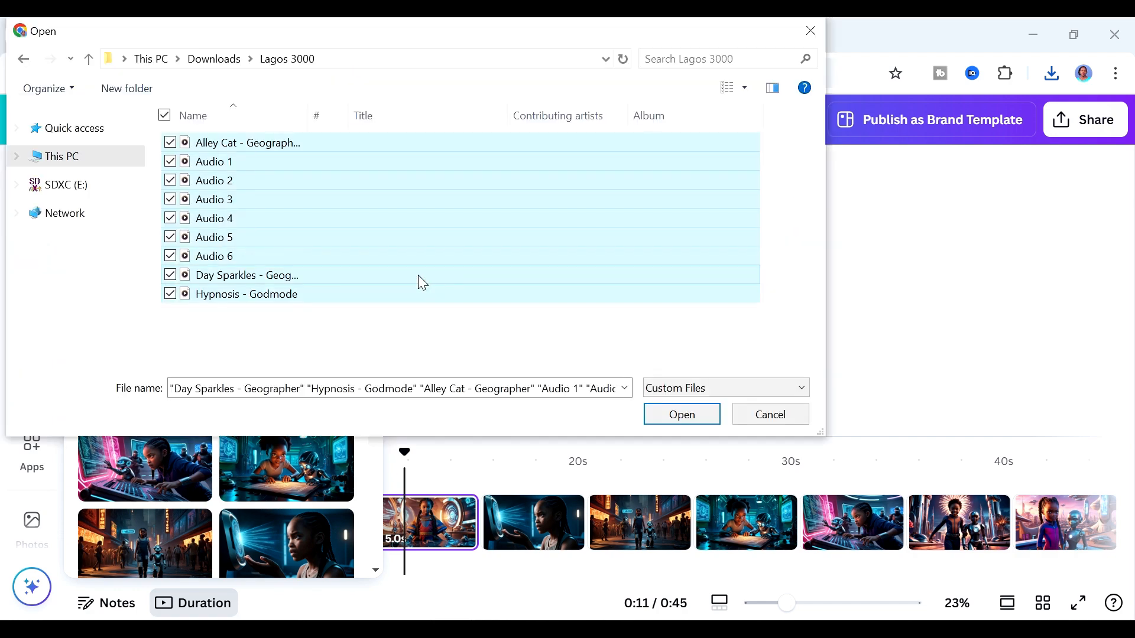
pyautogui.click(698, 418)
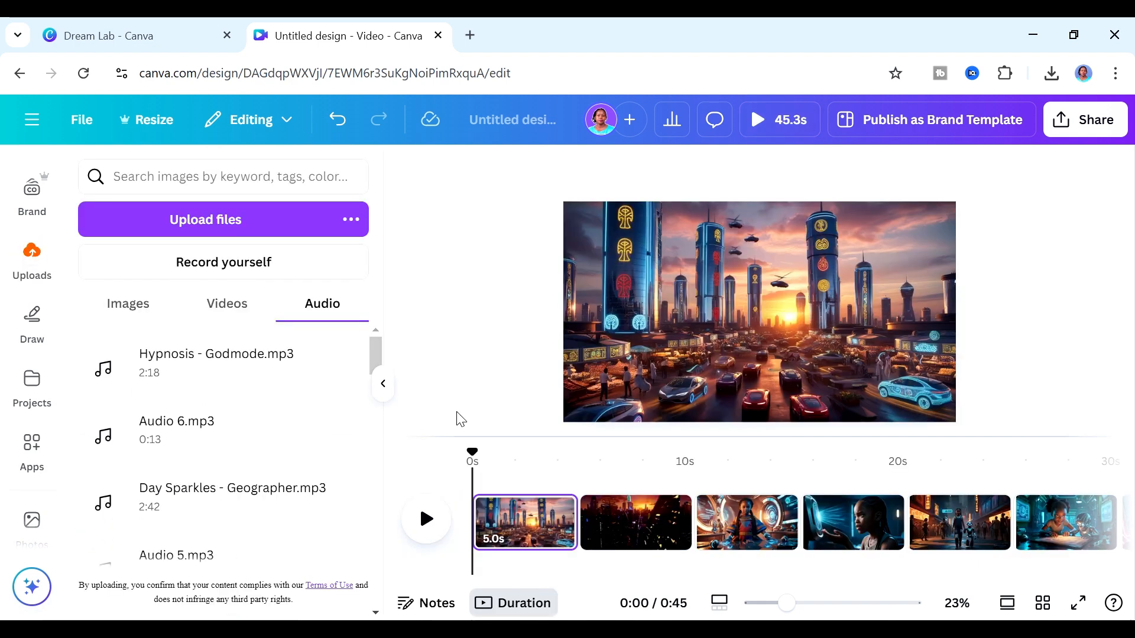
# - Preview the uploaded Alley Cat and Hypnosis tracks and add Hypnosis - Godmode.mp3 to the timeline as background music
pyautogui.moveTo(378, 349); pyautogui.dragTo(379, 402)
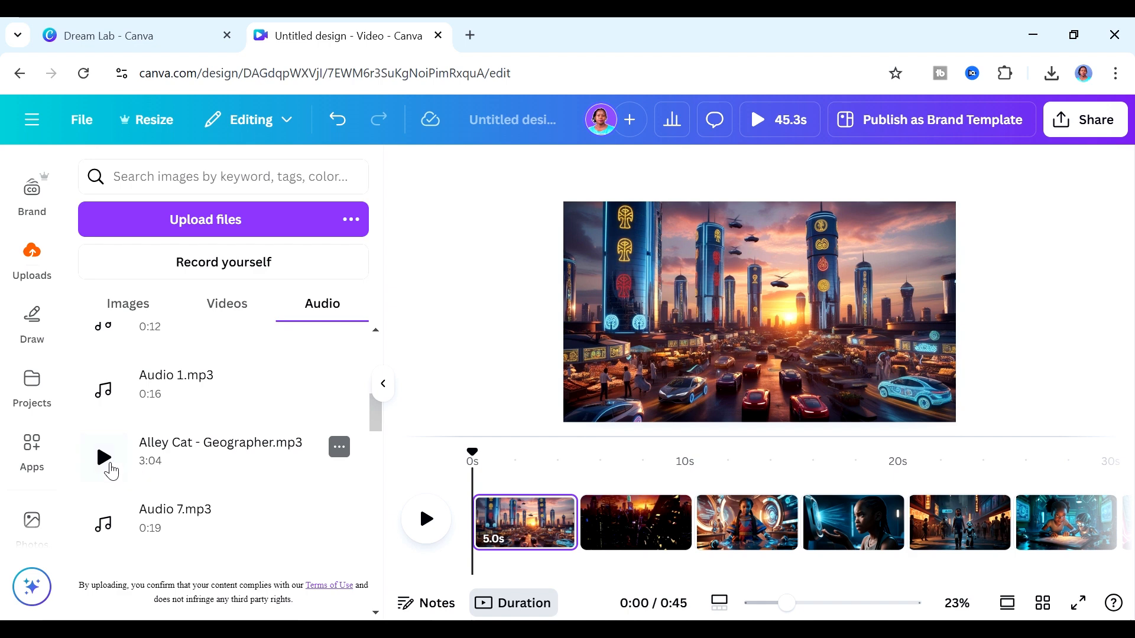
pyautogui.click(108, 464)
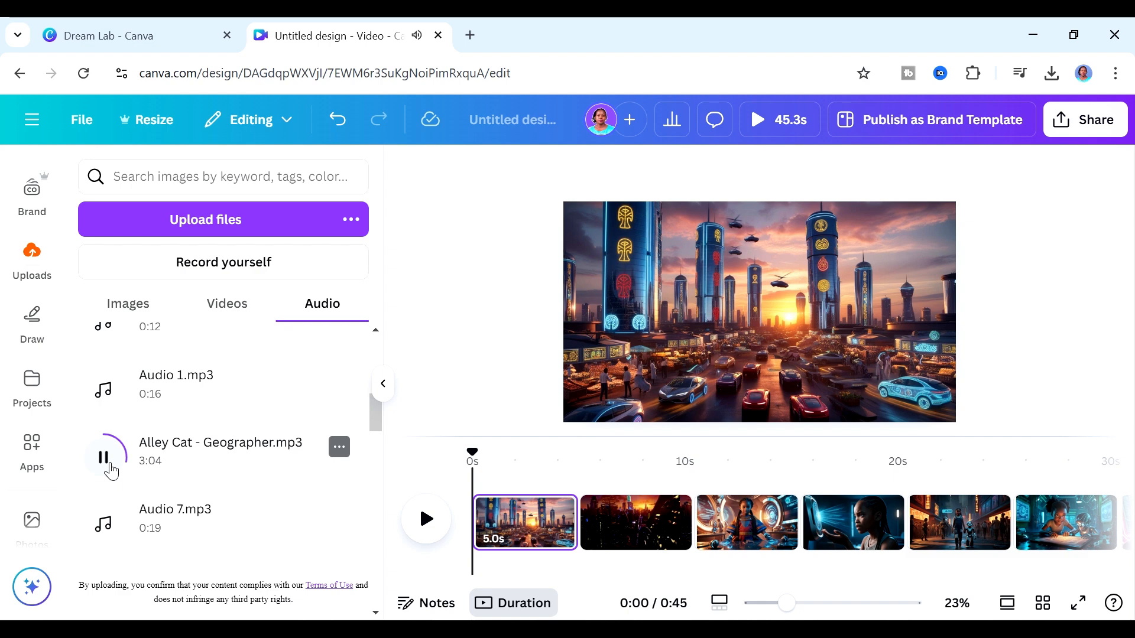
pyautogui.scroll(5, 111, 467)
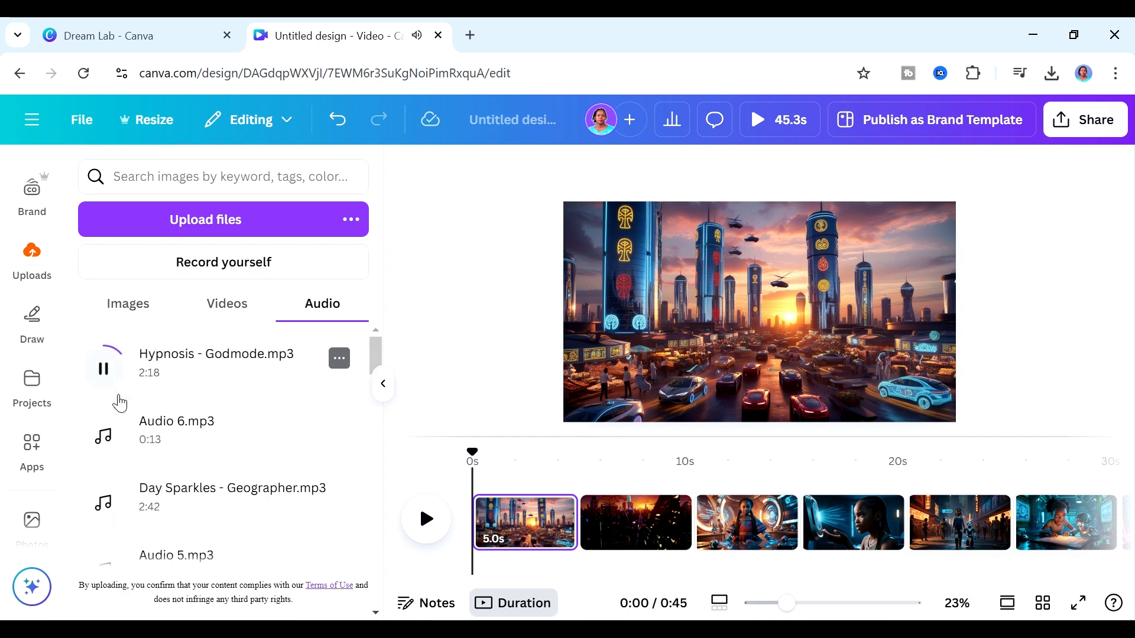
pyautogui.click(189, 372)
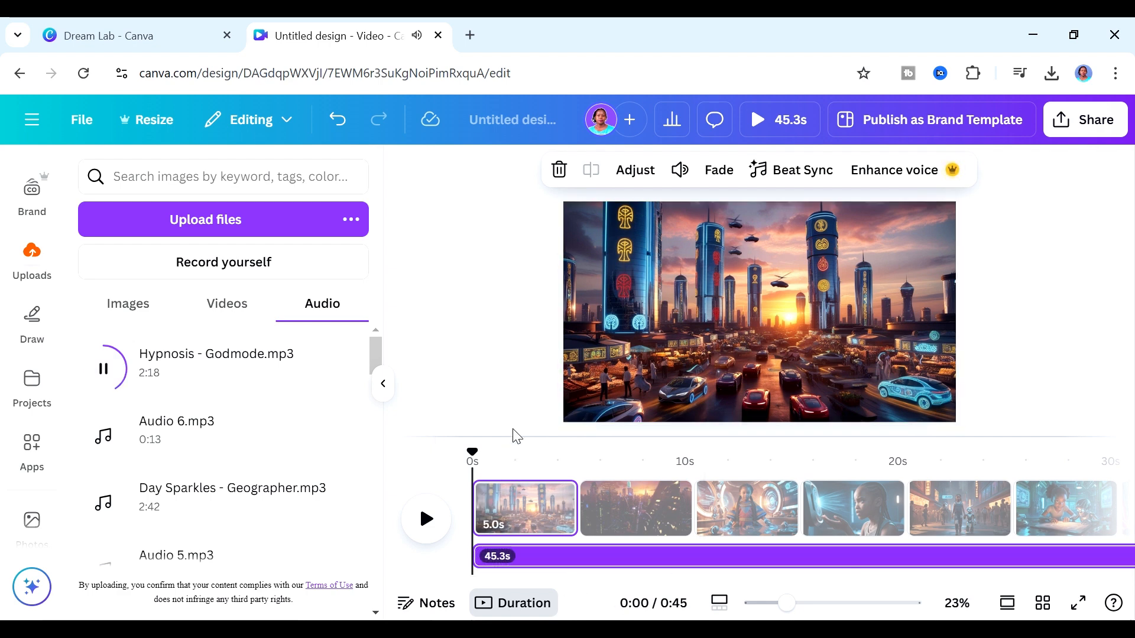
# - Lower the background music track's volume below 100 and play the opening of the video to check the level
pyautogui.click(693, 176)
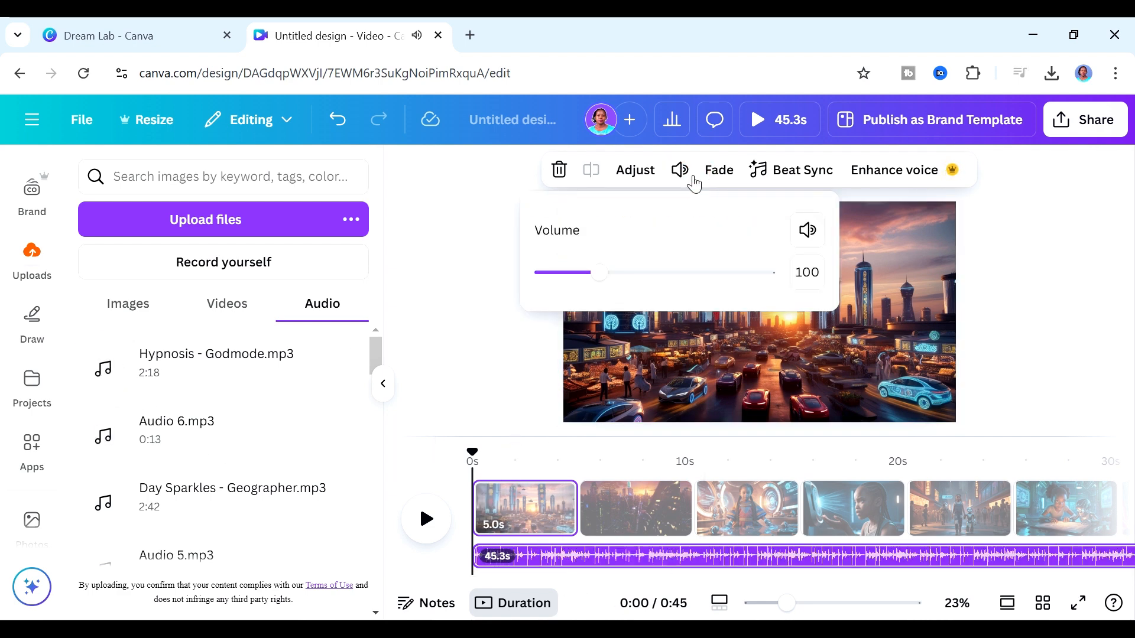
pyautogui.click(571, 278)
pyautogui.click(792, 170)
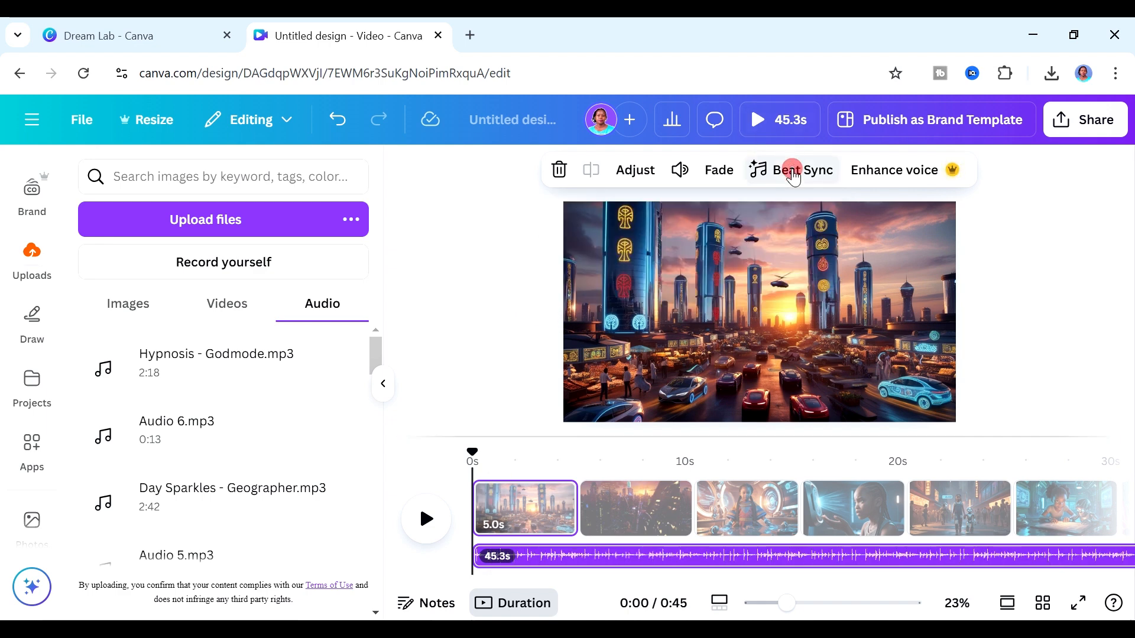
pyautogui.click(426, 520)
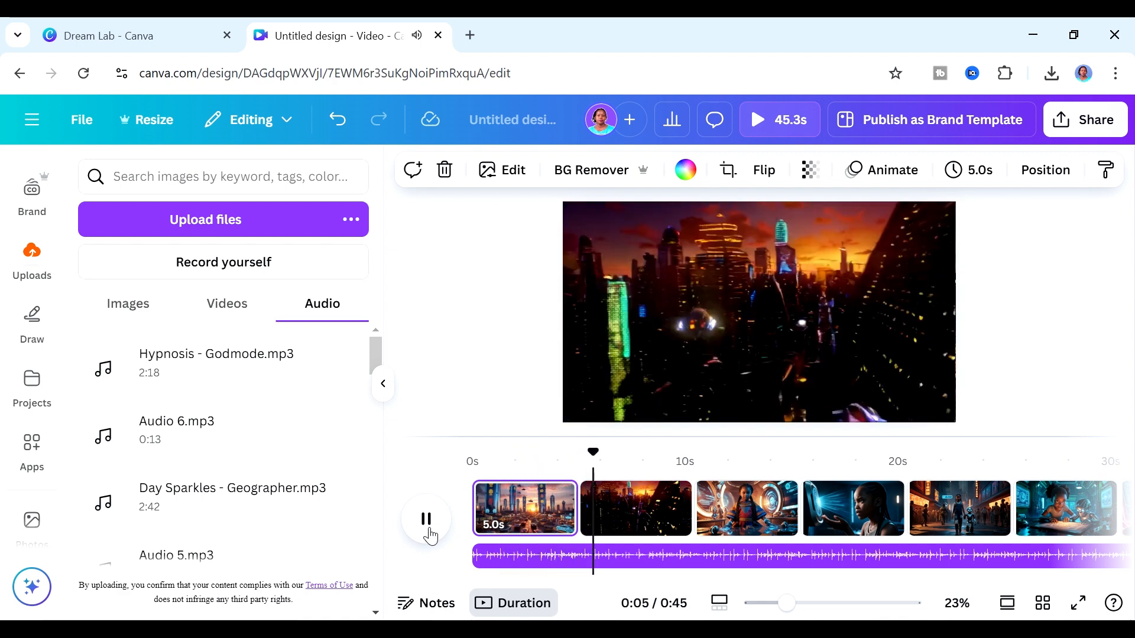
pyautogui.click(429, 526)
# - Move the 5.3-second city video clip ahead of the sunset skyline image and play the new opening
pyautogui.click(646, 519)
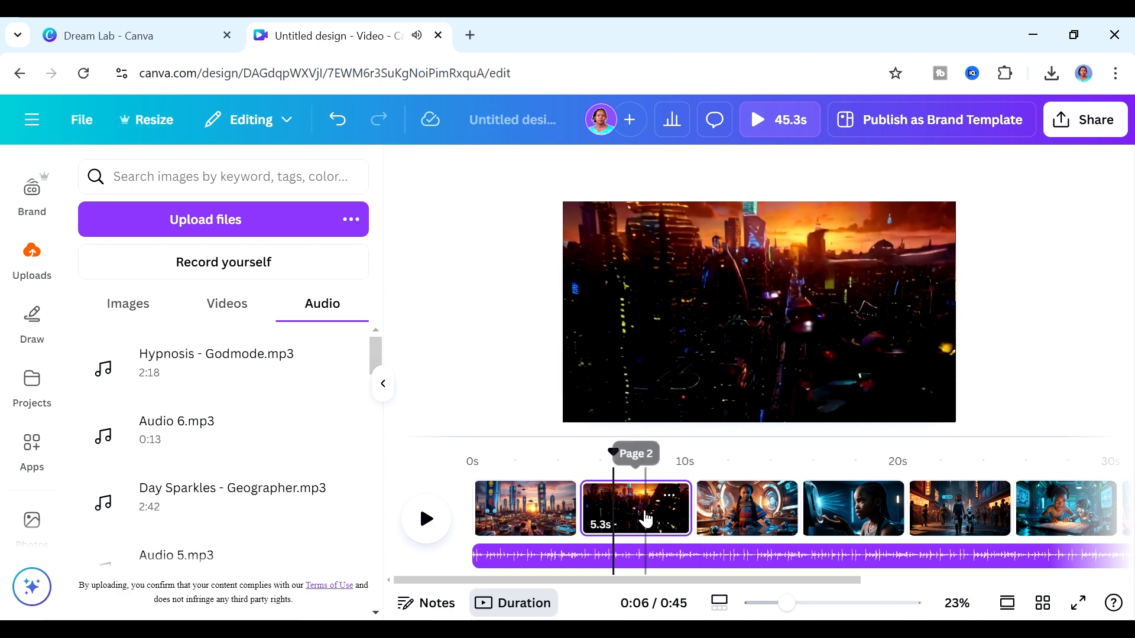
pyautogui.moveTo(645, 519); pyautogui.dragTo(512, 519)
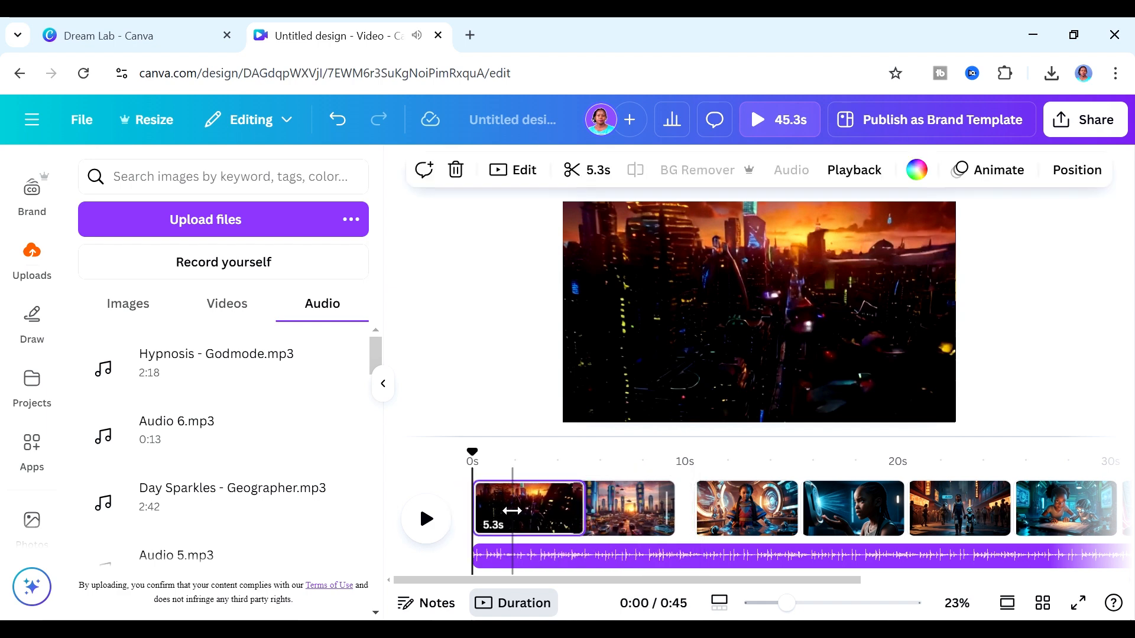
pyautogui.click(424, 518)
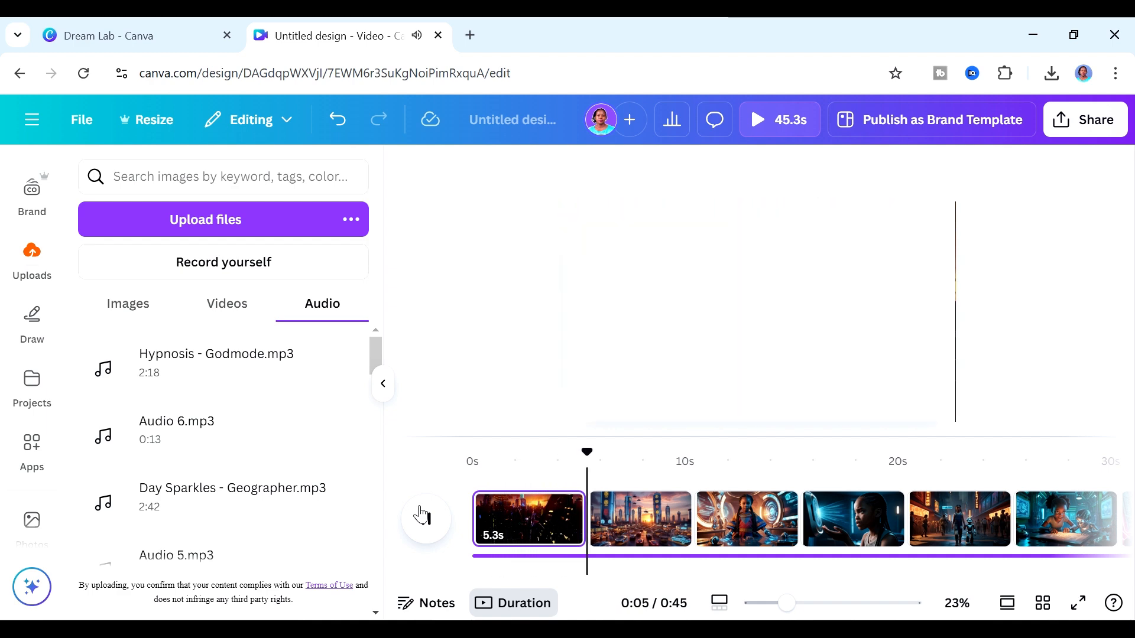
pyautogui.click(421, 514)
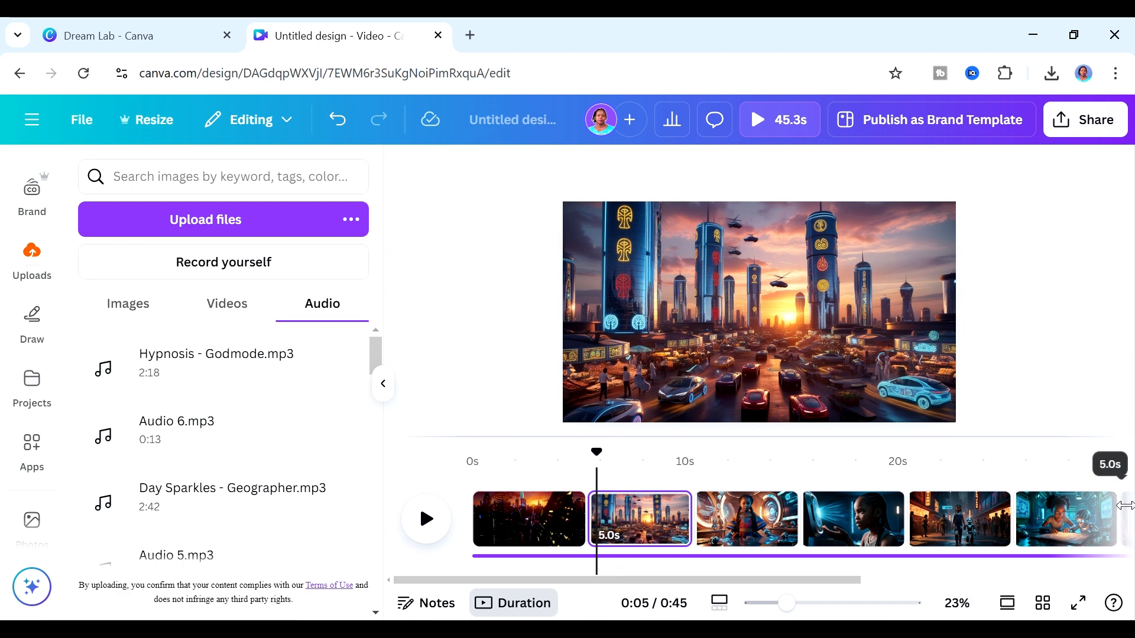
# - Add the Audio 1.mp3 narration at the start of the timeline and play it back against the scenes
pyautogui.click(530, 526)
pyautogui.moveTo(377, 357); pyautogui.dragTo(380, 413)
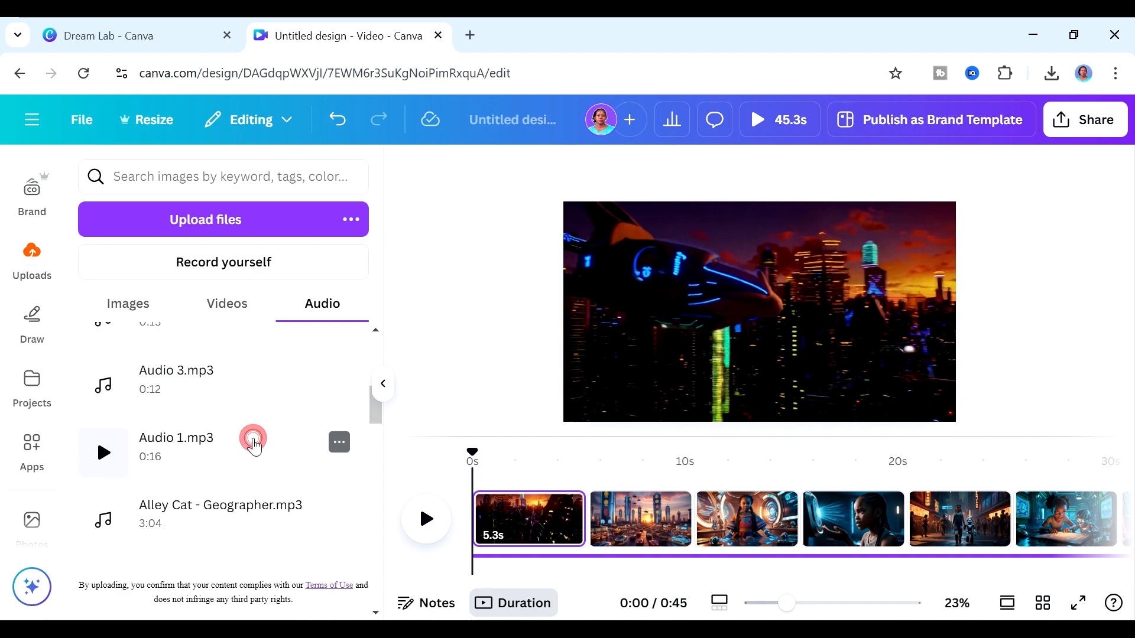
pyautogui.click(254, 446)
pyautogui.click(426, 520)
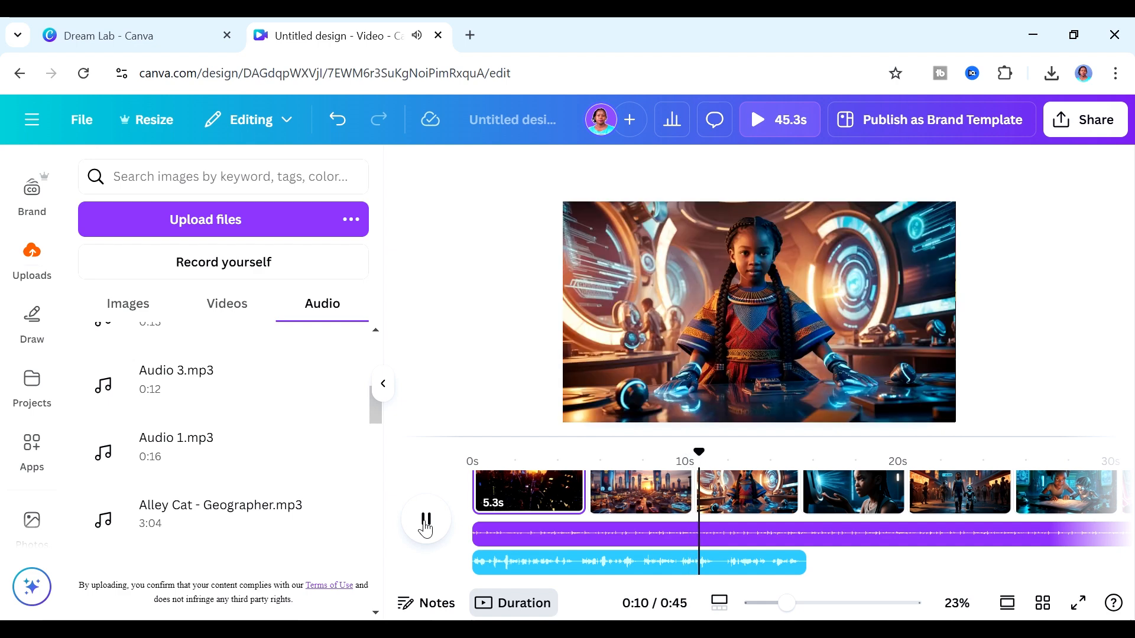
pyautogui.click(426, 520)
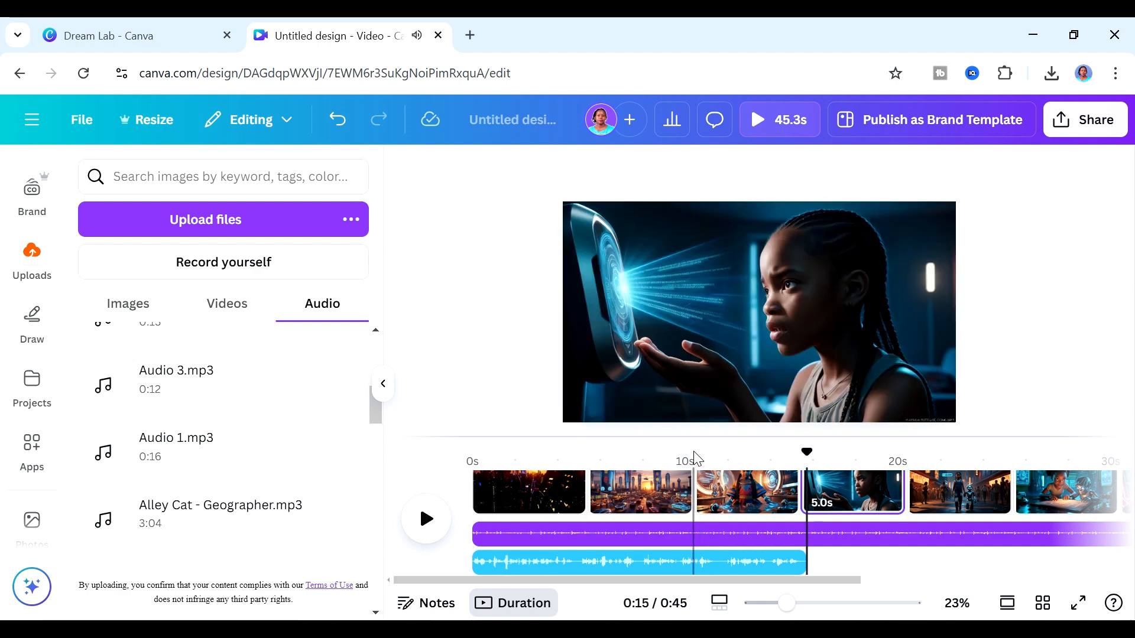
# - Apply the Breathe page animation to the sunset skyline image, the second scene of the video
pyautogui.click(640, 456)
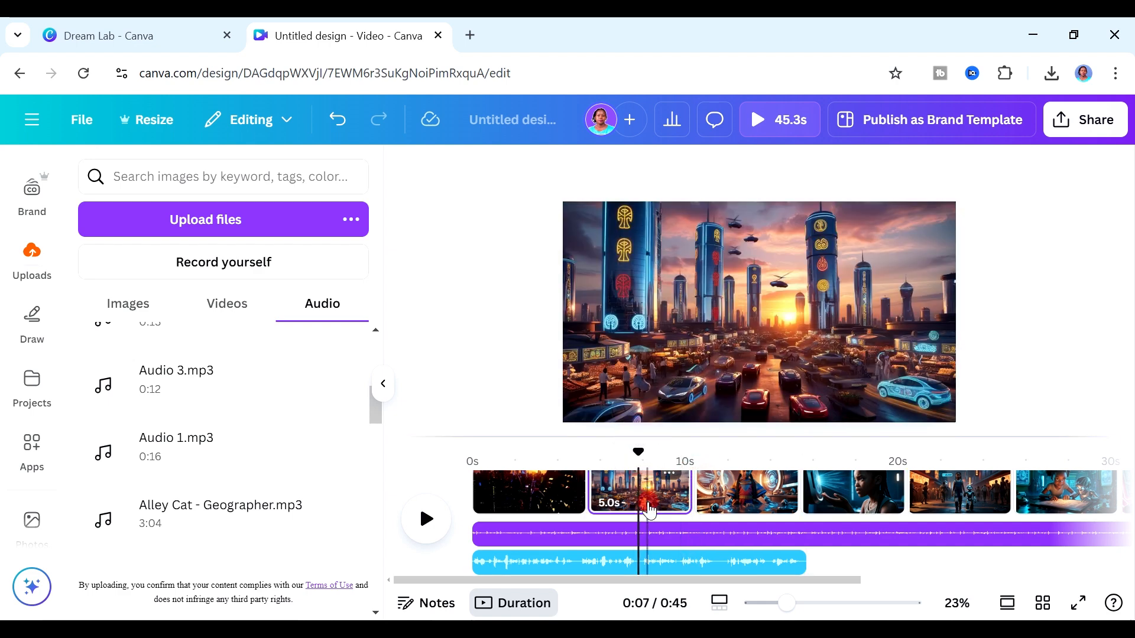
pyautogui.click(647, 490)
pyautogui.click(772, 171)
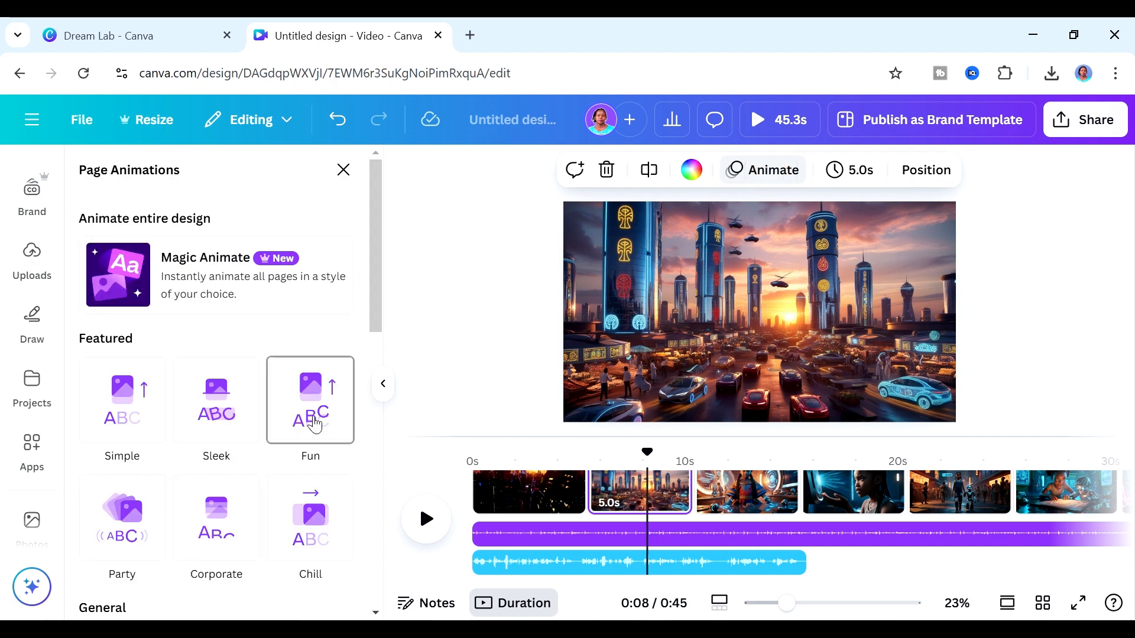
pyautogui.moveTo(375, 265); pyautogui.dragTo(379, 372)
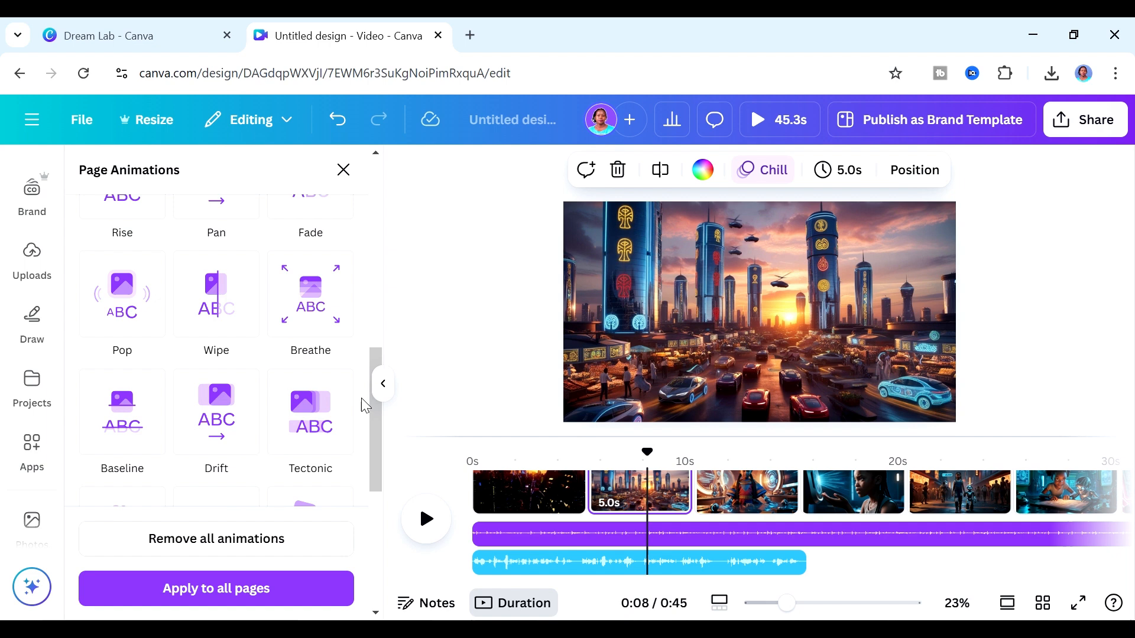
pyautogui.click(312, 319)
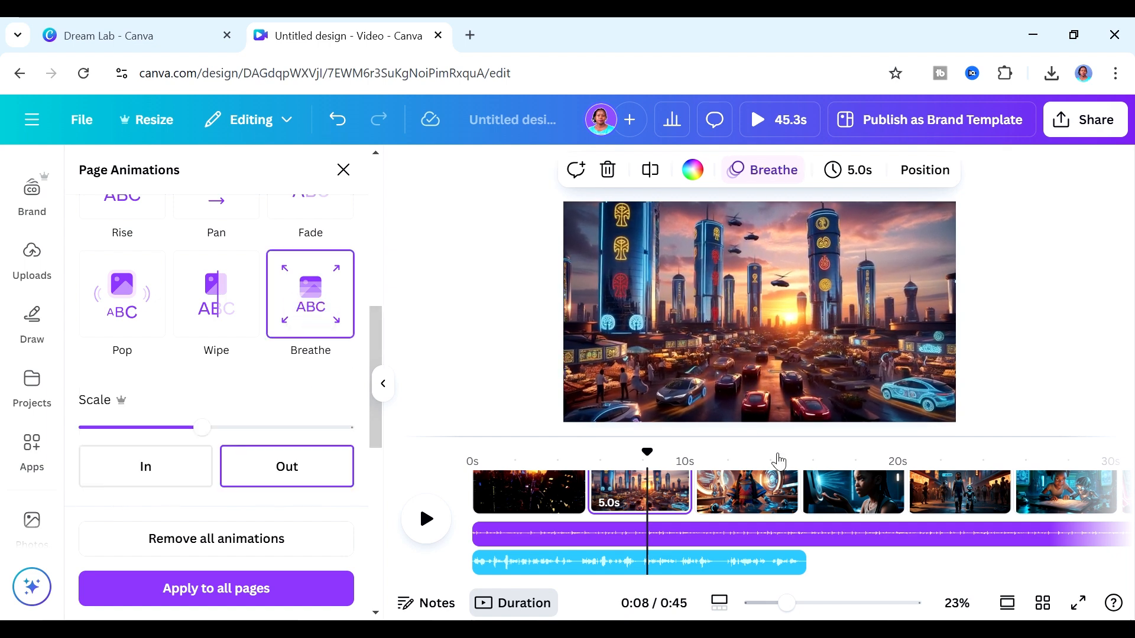
# - Add a page after the sunset skyline scene, fill its background with the third Dream Lab cityscape image, and play the video back
pyautogui.click(695, 475)
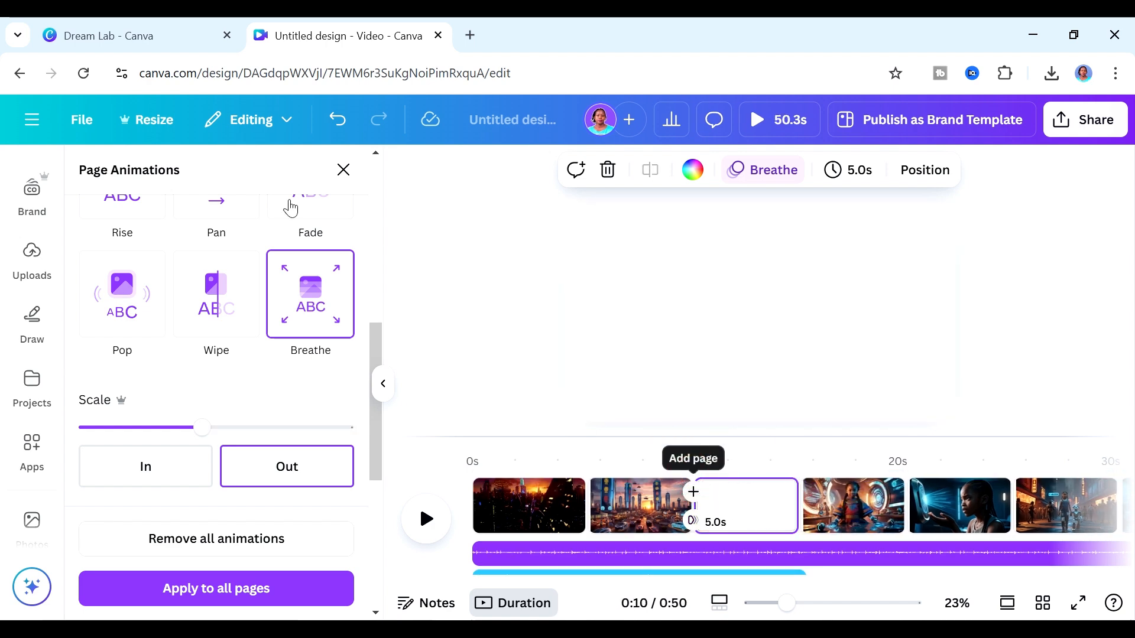
pyautogui.click(143, 38)
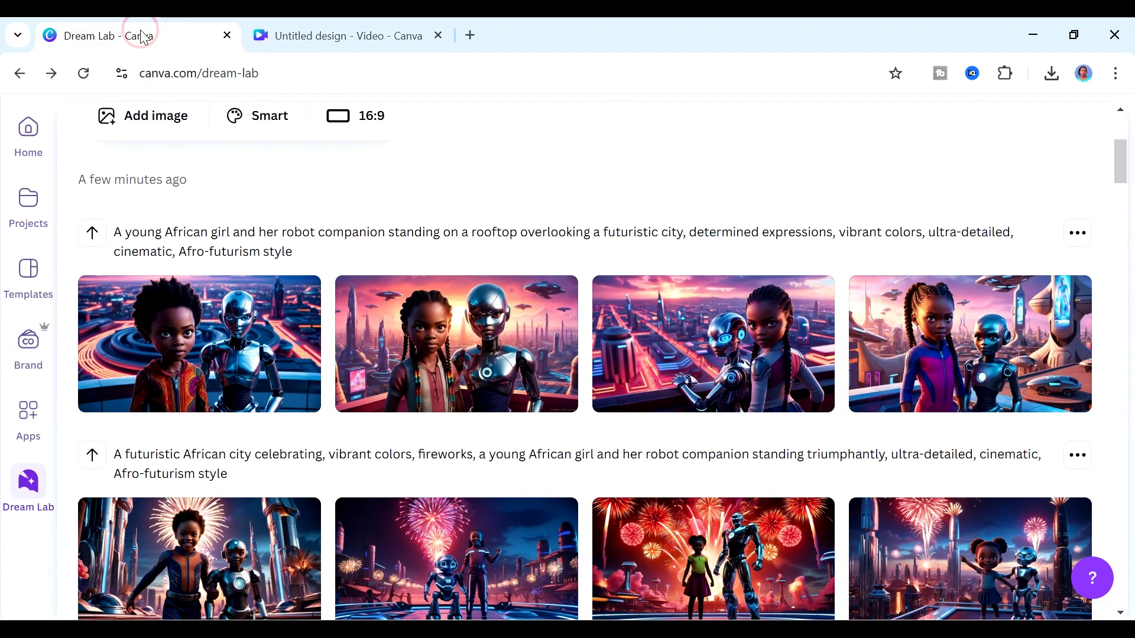
pyautogui.moveTo(1119, 172); pyautogui.dragTo(1132, 320)
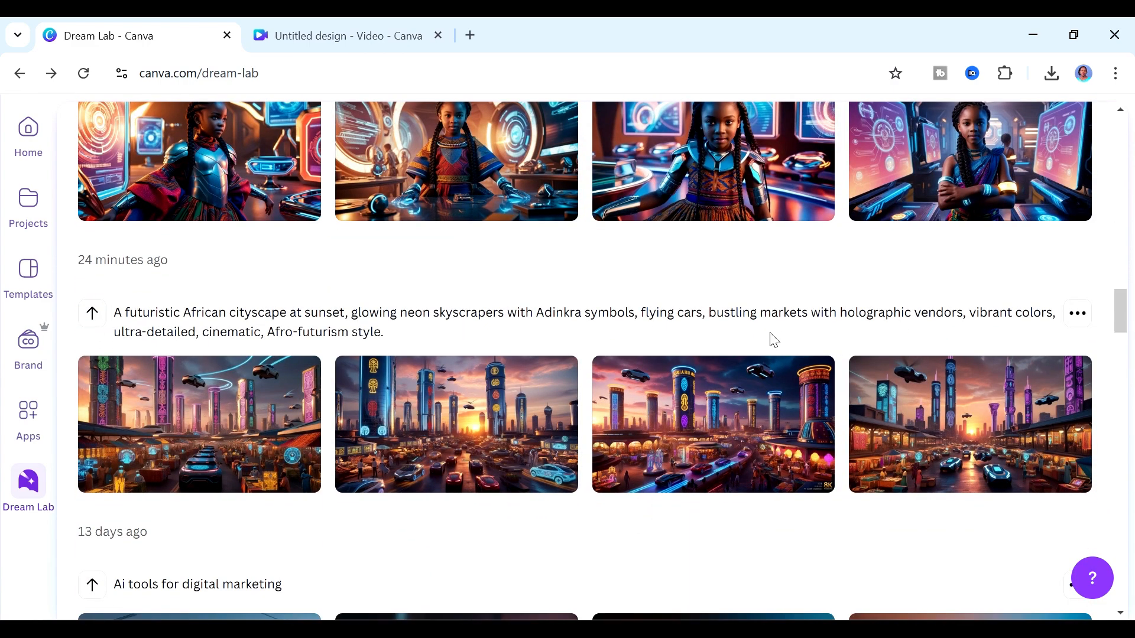
pyautogui.moveTo(766, 417)
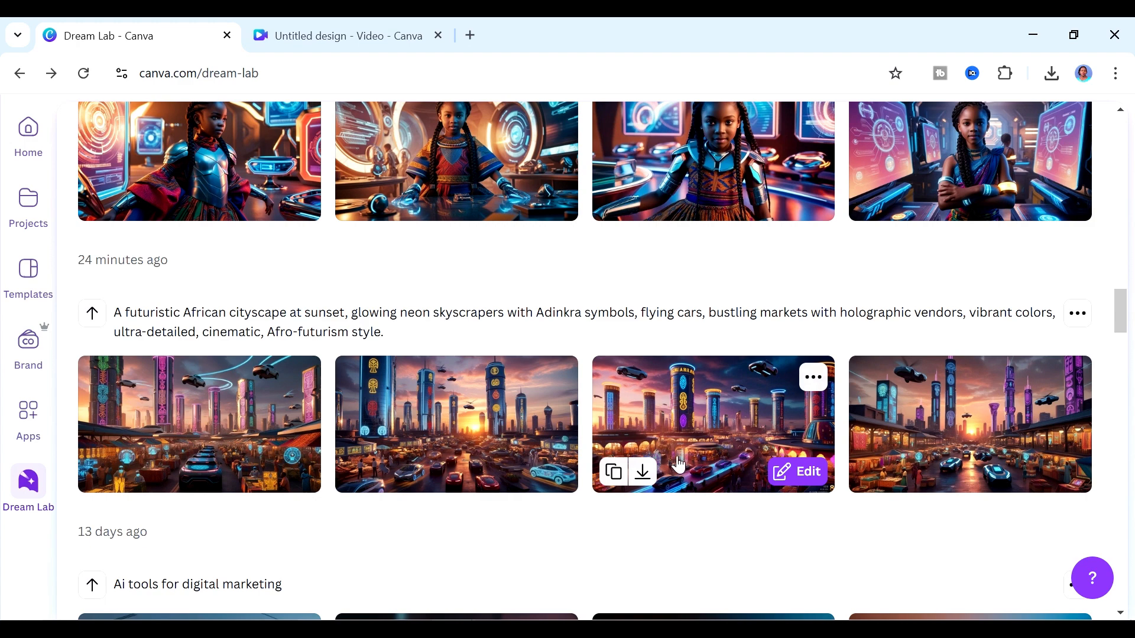
pyautogui.hotkey('ctrl', 'Tab')
pyautogui.click(750, 535)
pyautogui.click(725, 366)
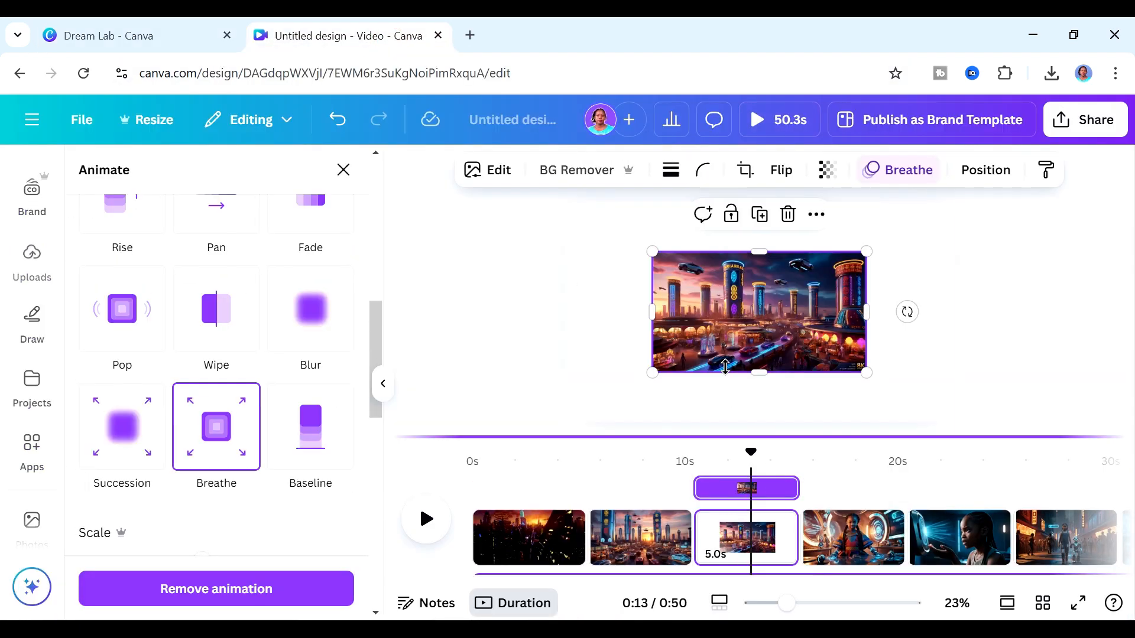
pyautogui.rightClick(726, 367)
pyautogui.click(760, 596)
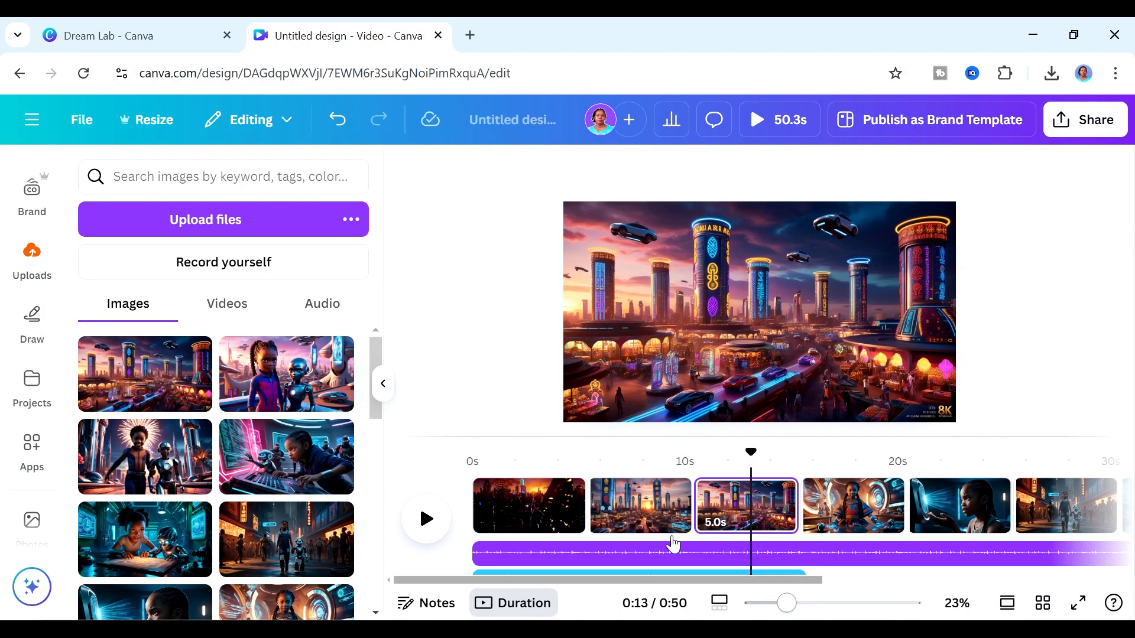
pyautogui.click(427, 520)
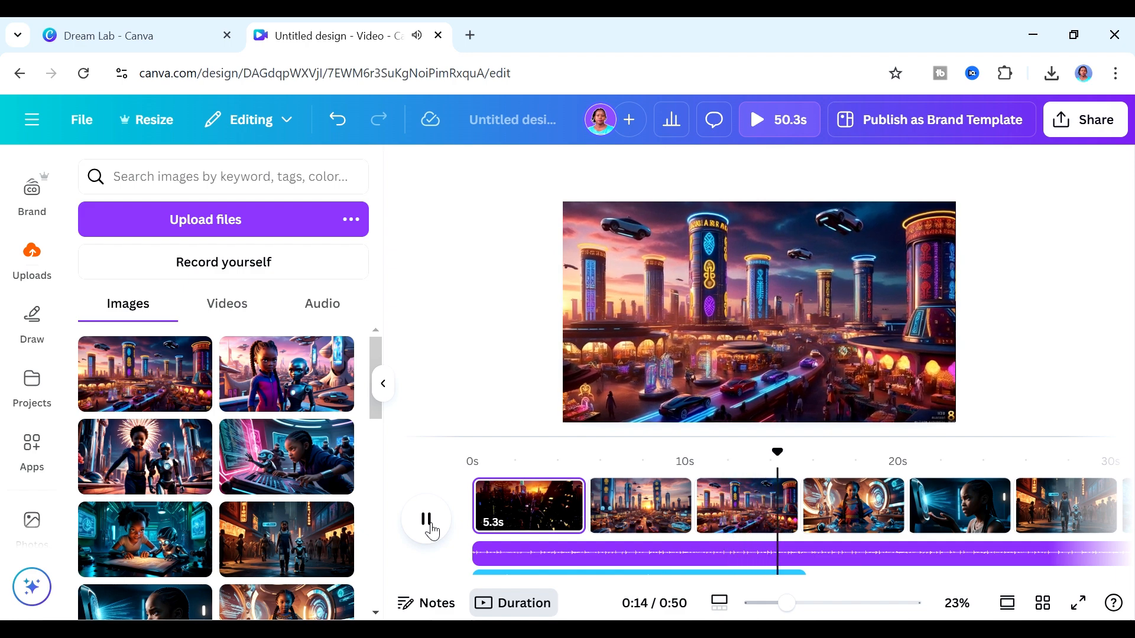
pyautogui.click(428, 524)
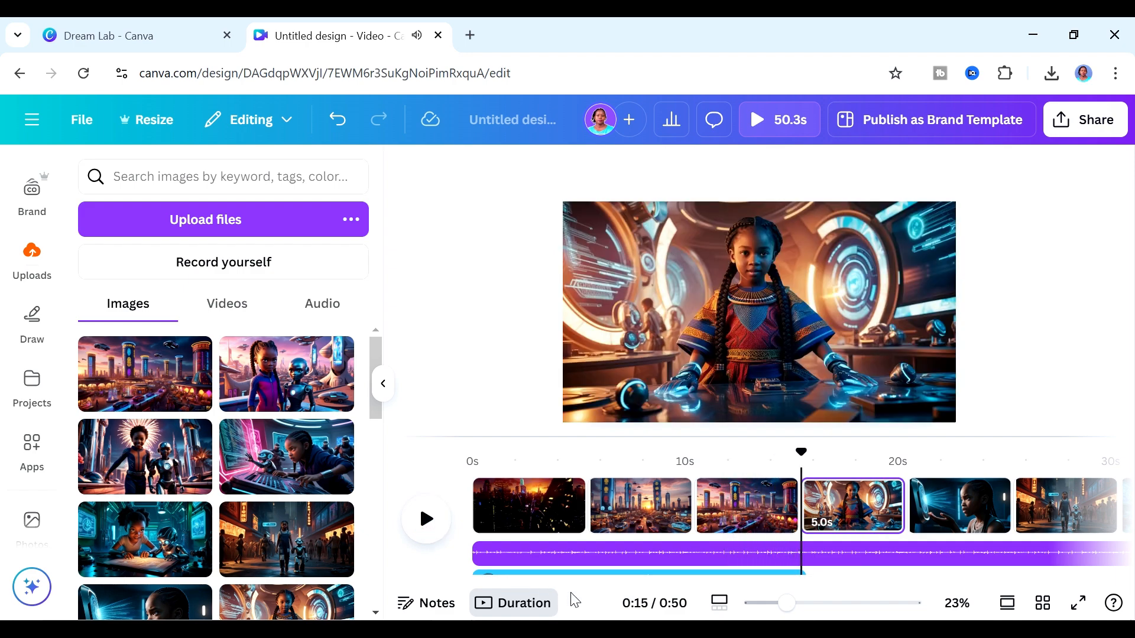
# - Generate another futuristic city video clip with Magic Media
pyautogui.click(651, 494)
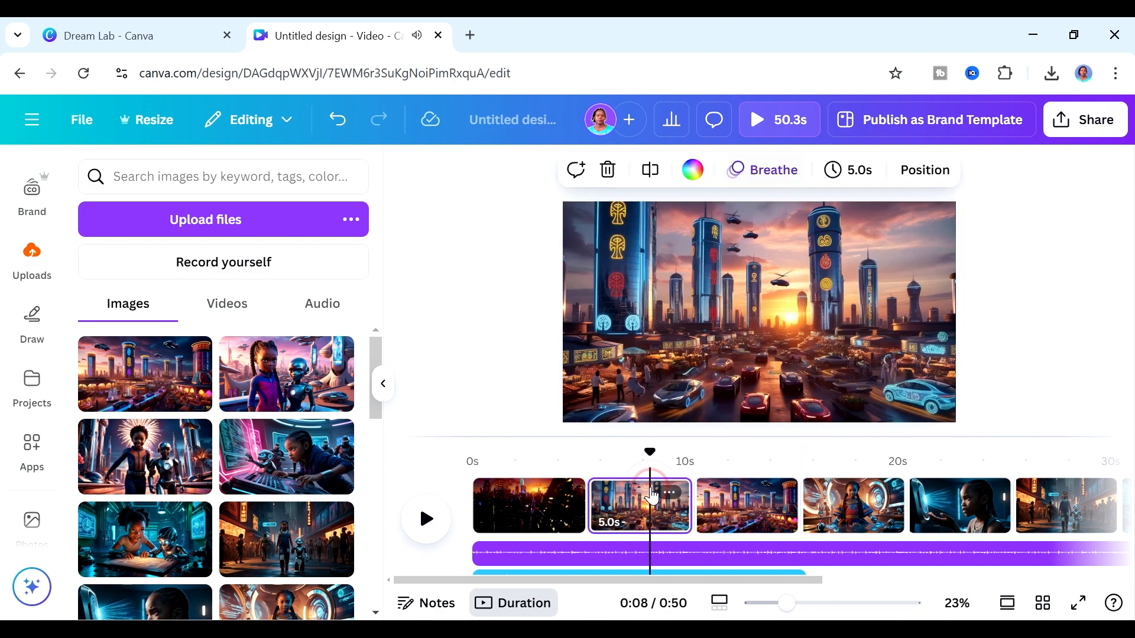
pyautogui.click(32, 449)
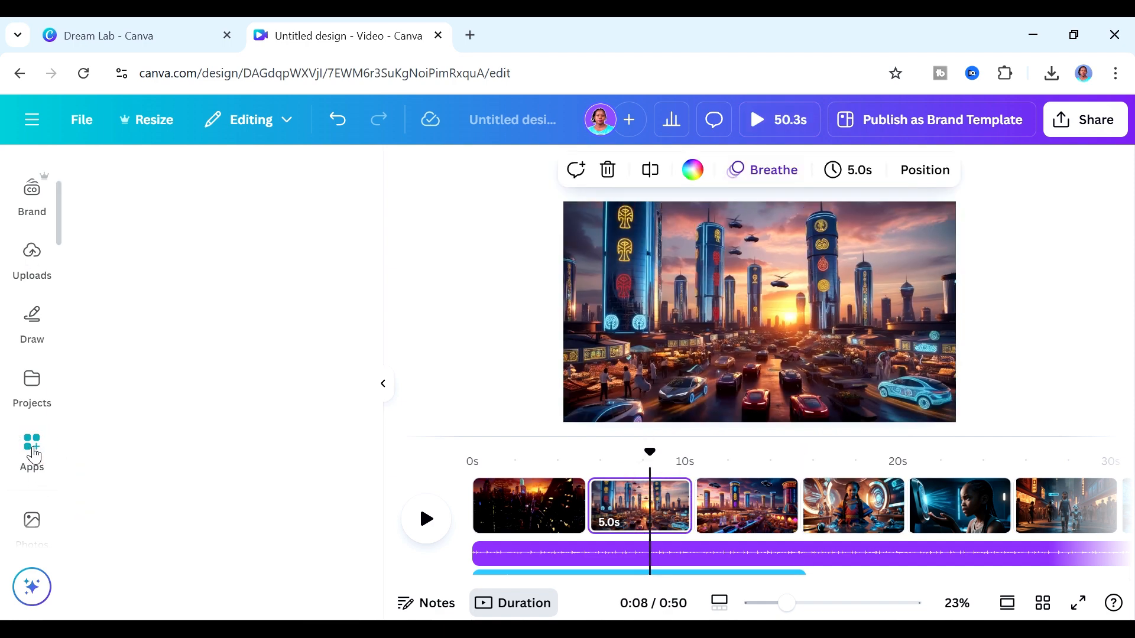
pyautogui.click(122, 245)
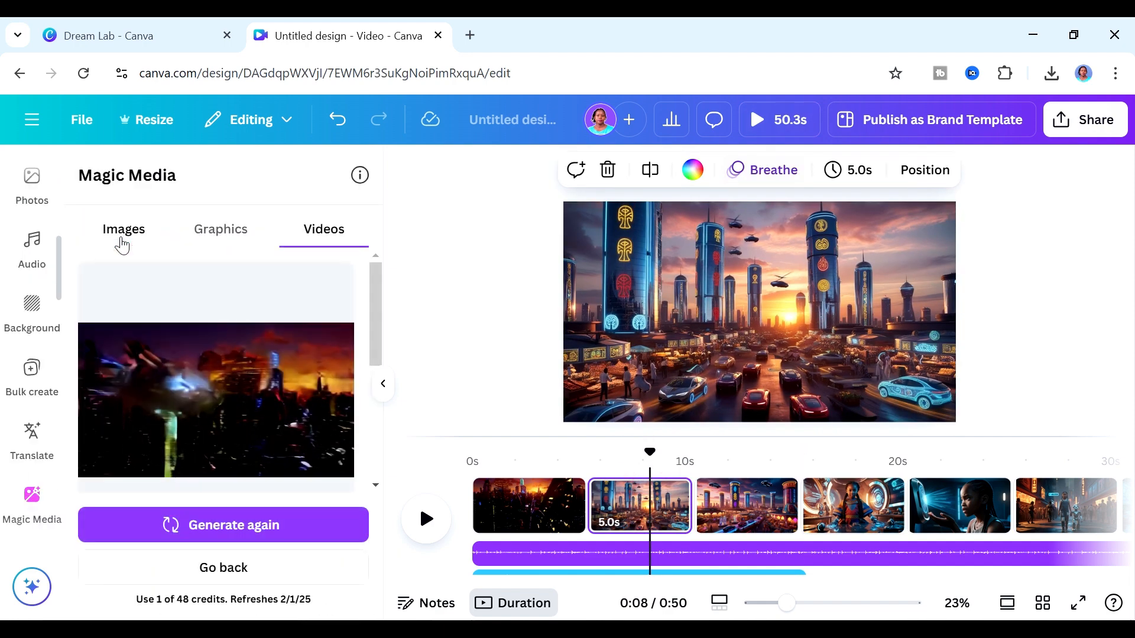
pyautogui.click(248, 529)
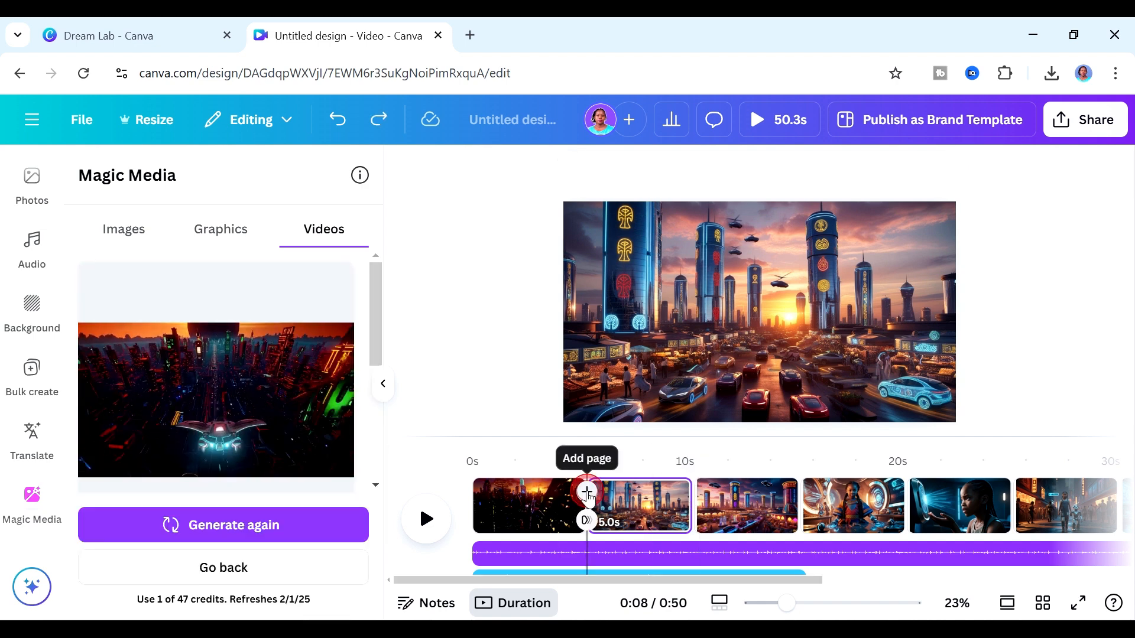
# - Add a page between the opening clip and the sunset skyline image, and set the newly generated flying-ship clip as its background
pyautogui.click(587, 490)
pyautogui.click(267, 394)
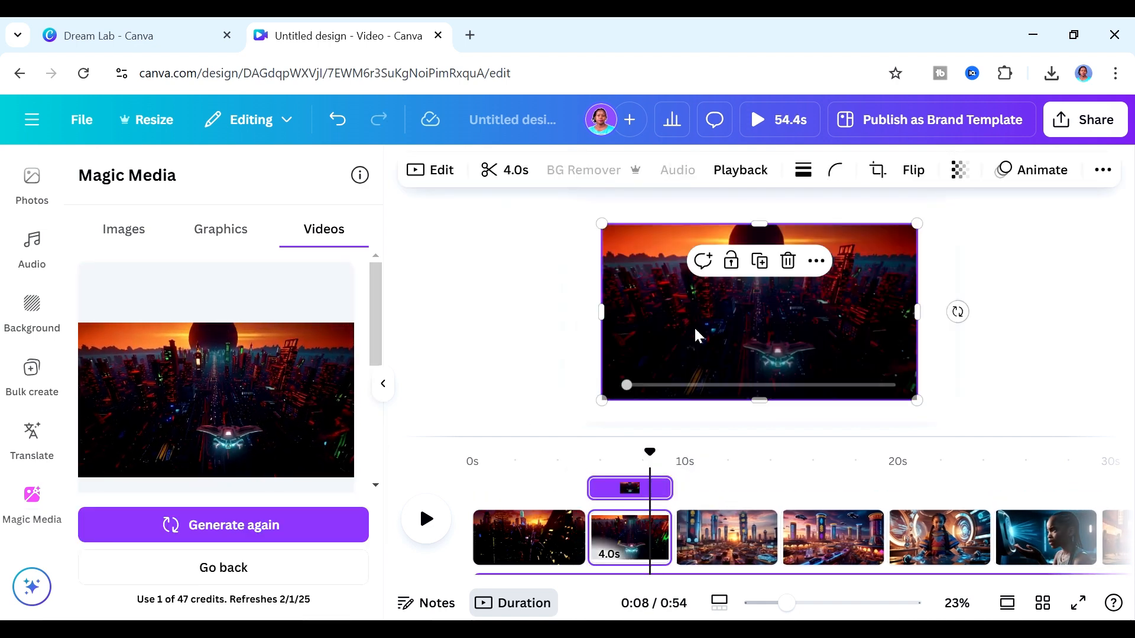
pyautogui.rightClick(696, 327)
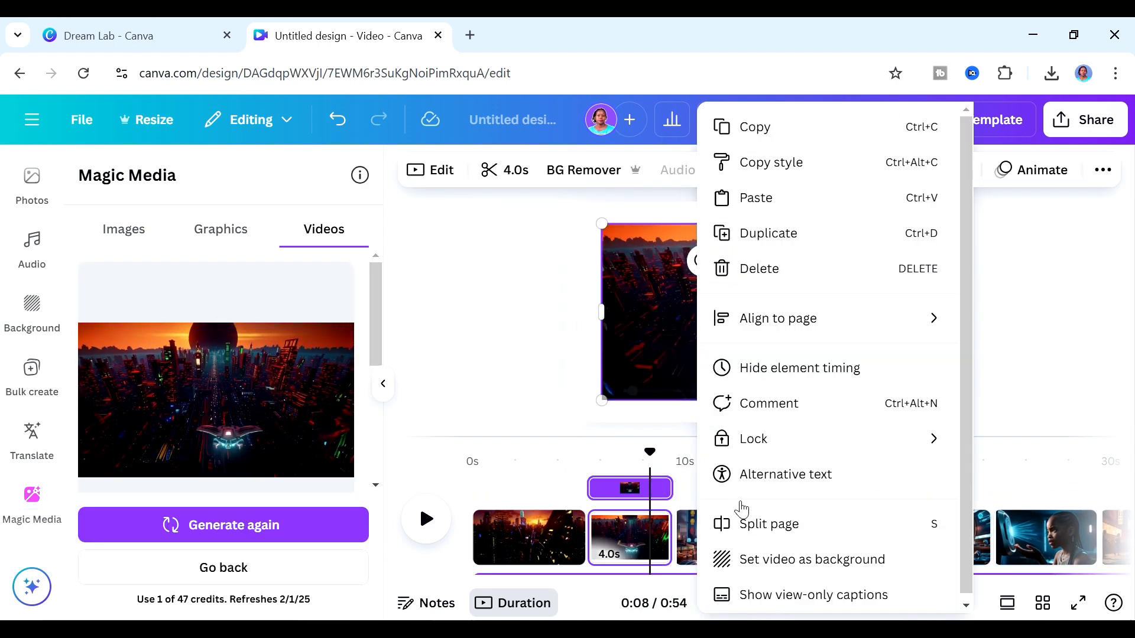
pyautogui.click(753, 561)
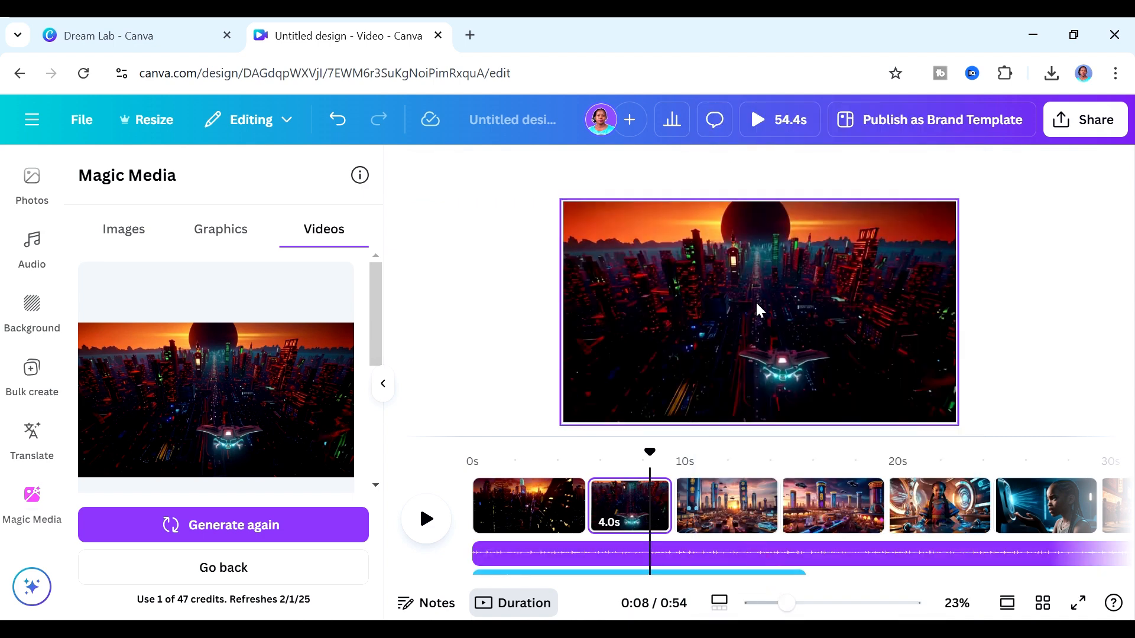
# - Set the flying-ship clip's video speed to 0.75 and turn on play on repeat
pyautogui.rightClick(790, 252)
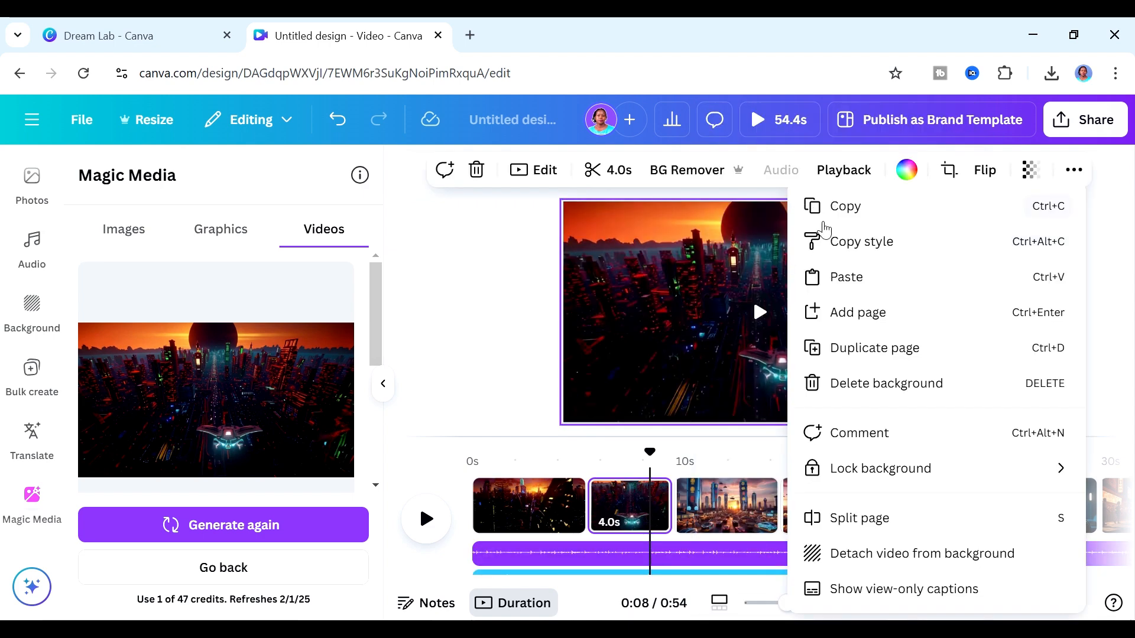
pyautogui.click(848, 171)
pyautogui.click(849, 173)
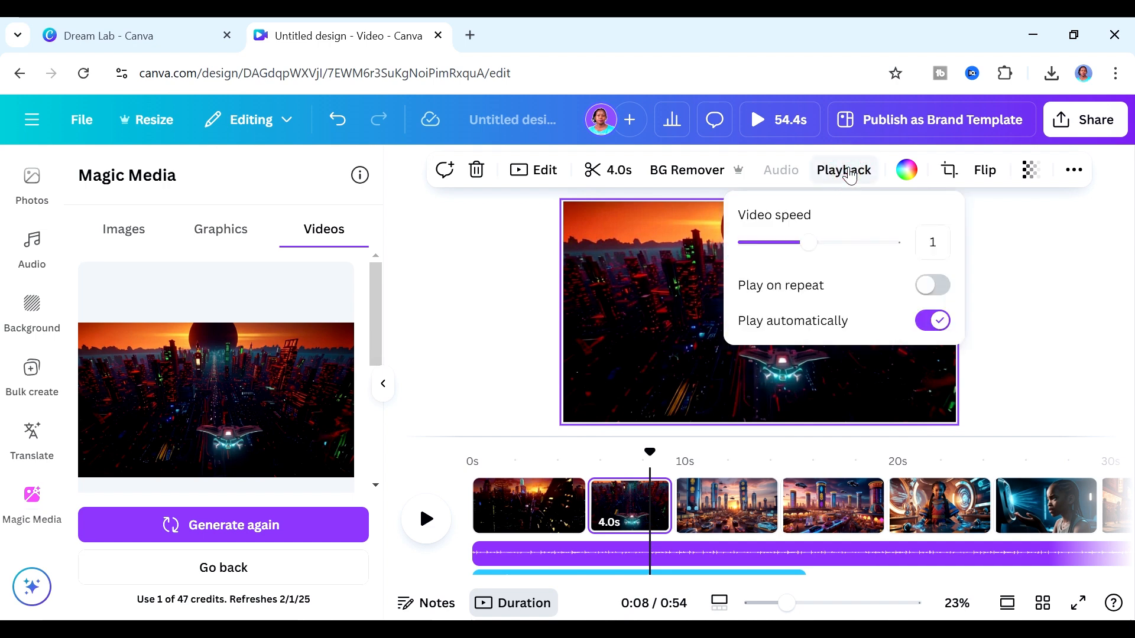
pyautogui.moveTo(799, 253); pyautogui.dragTo(788, 253)
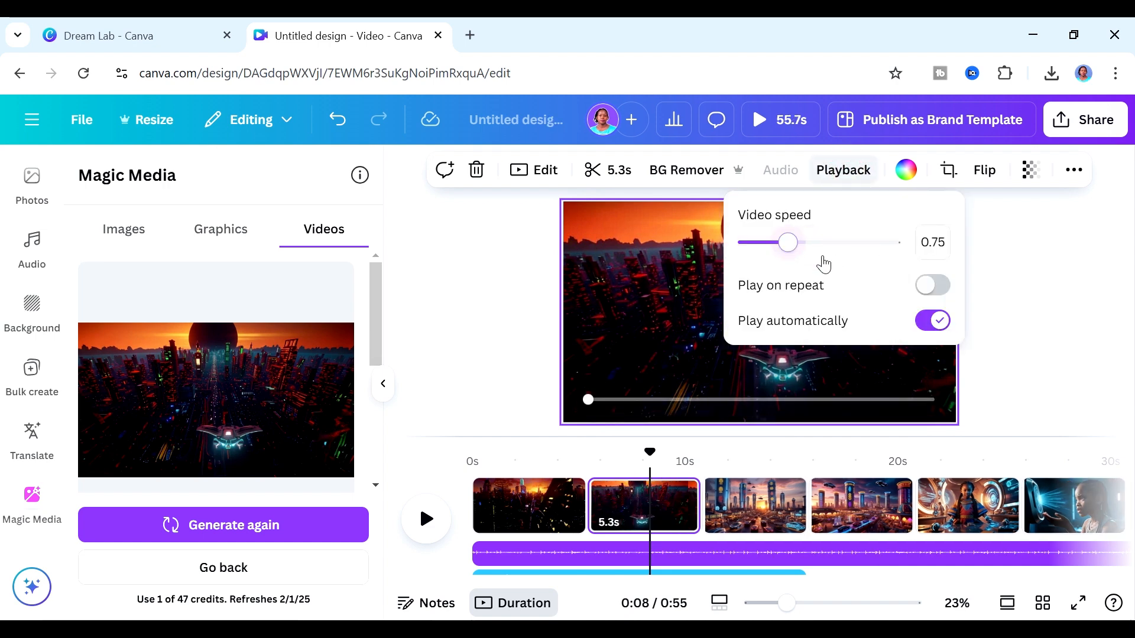
pyautogui.click(932, 288)
pyautogui.click(1009, 307)
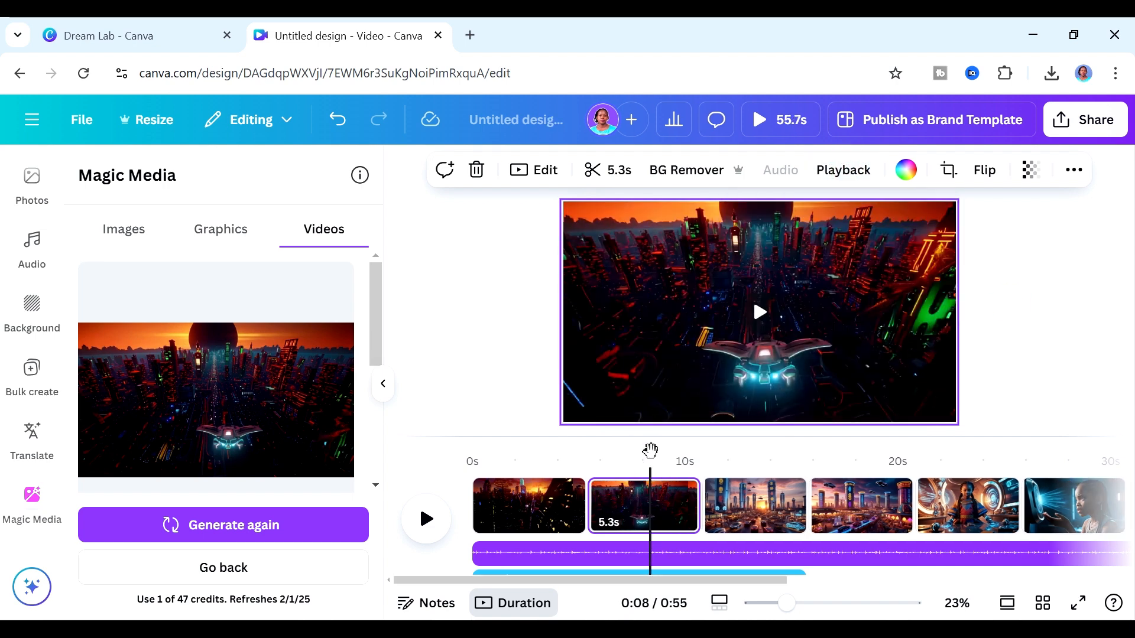
pyautogui.click(1009, 303)
# - Play the video from the beginning to check the opening scenes against the first narration
pyautogui.moveTo(649, 453); pyautogui.dragTo(407, 505)
pyautogui.click(427, 520)
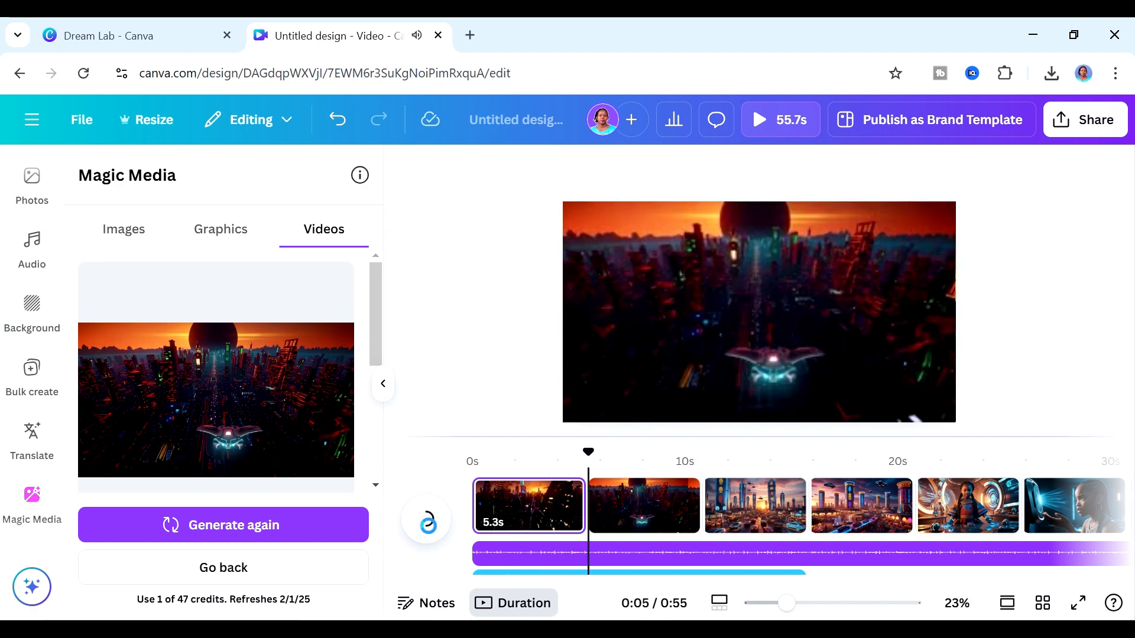
pyautogui.click(481, 497)
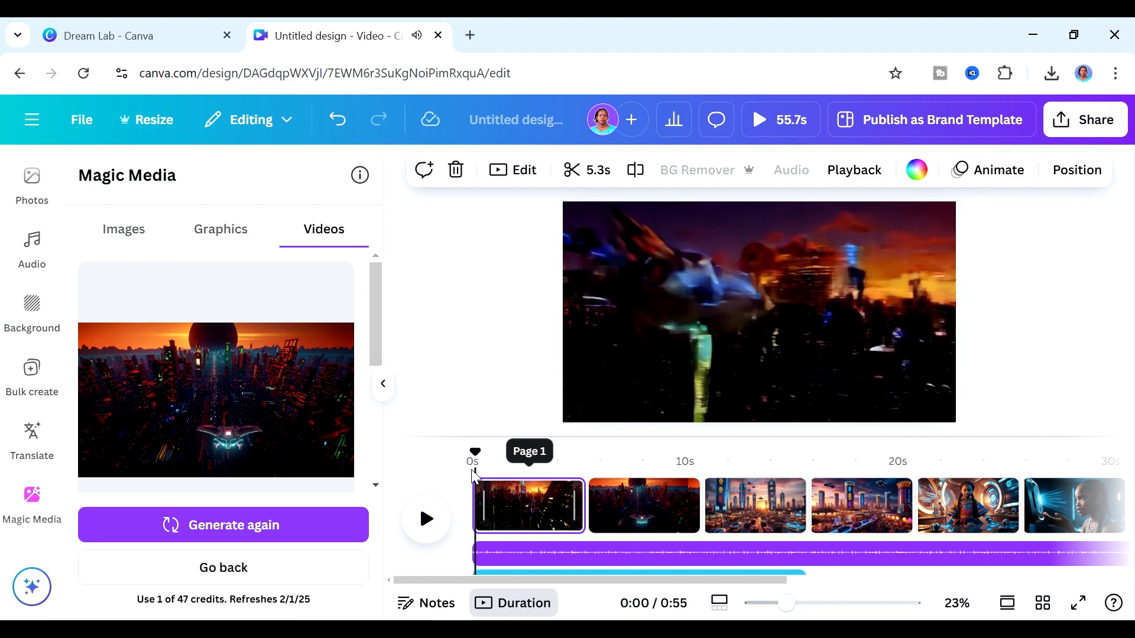
pyautogui.click(432, 534)
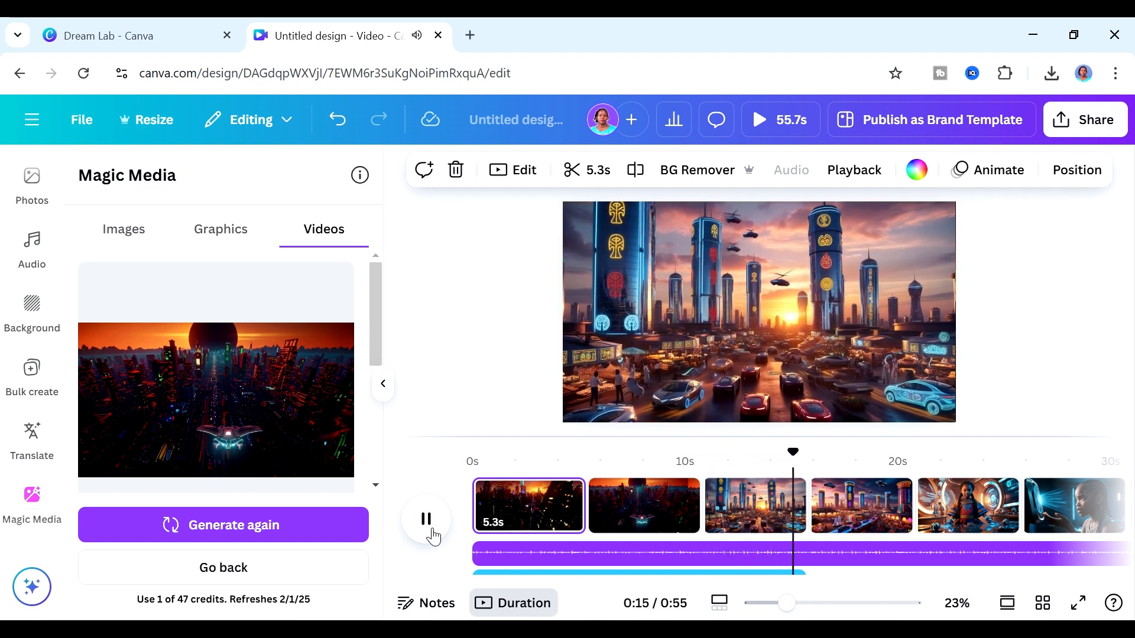
pyautogui.click(432, 535)
pyautogui.click(433, 535)
pyautogui.click(432, 535)
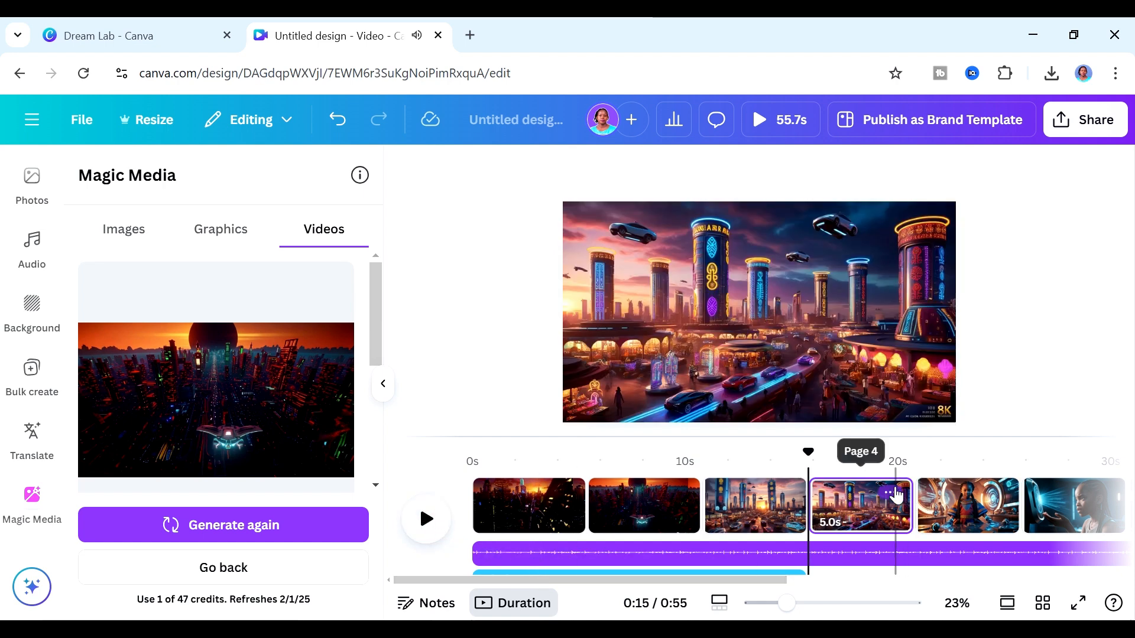
# - Delete page 4, the second cityscape image following the sunset skyline scene
pyautogui.click(891, 494)
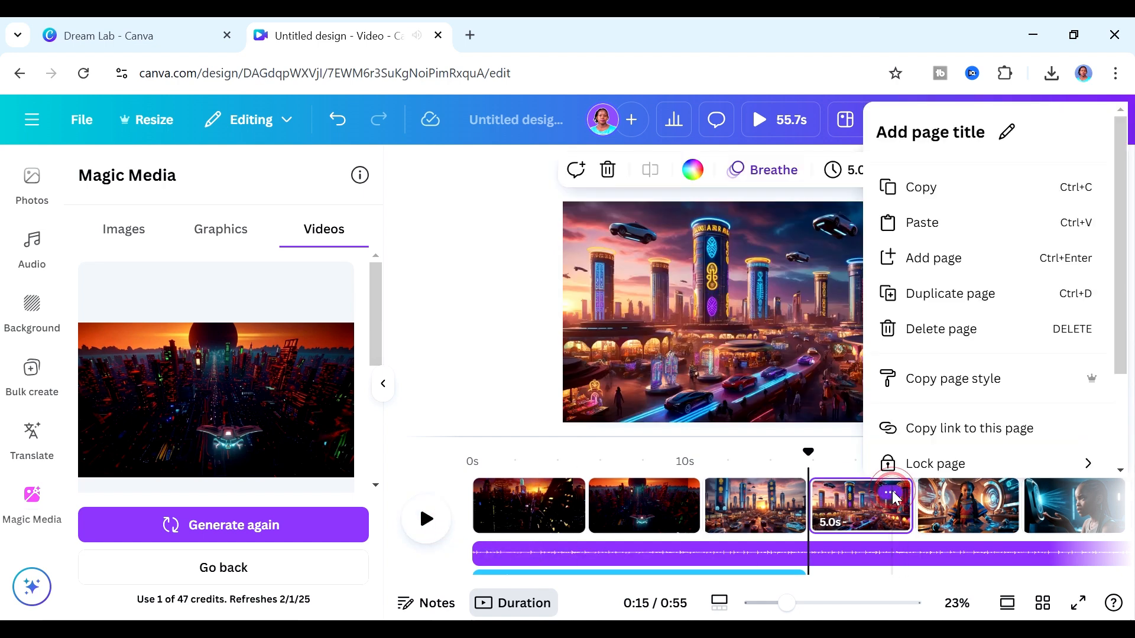
pyautogui.click(929, 326)
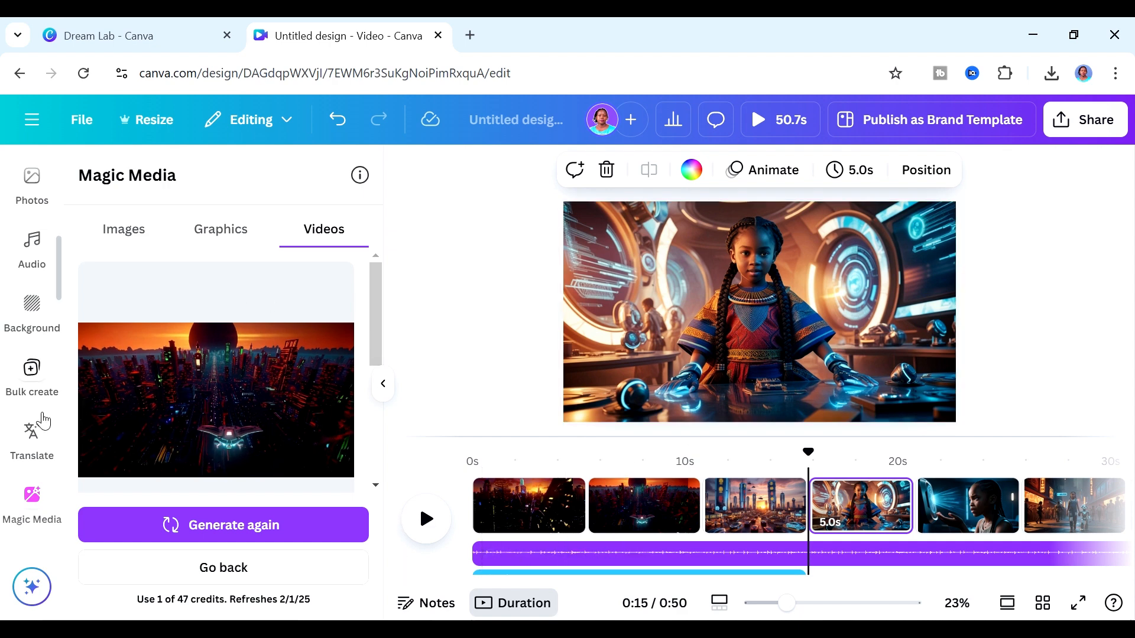
# - Add the uploaded Audio 2.mp3 narration right after the first narration and play it against the scenes
pyautogui.click(322, 309)
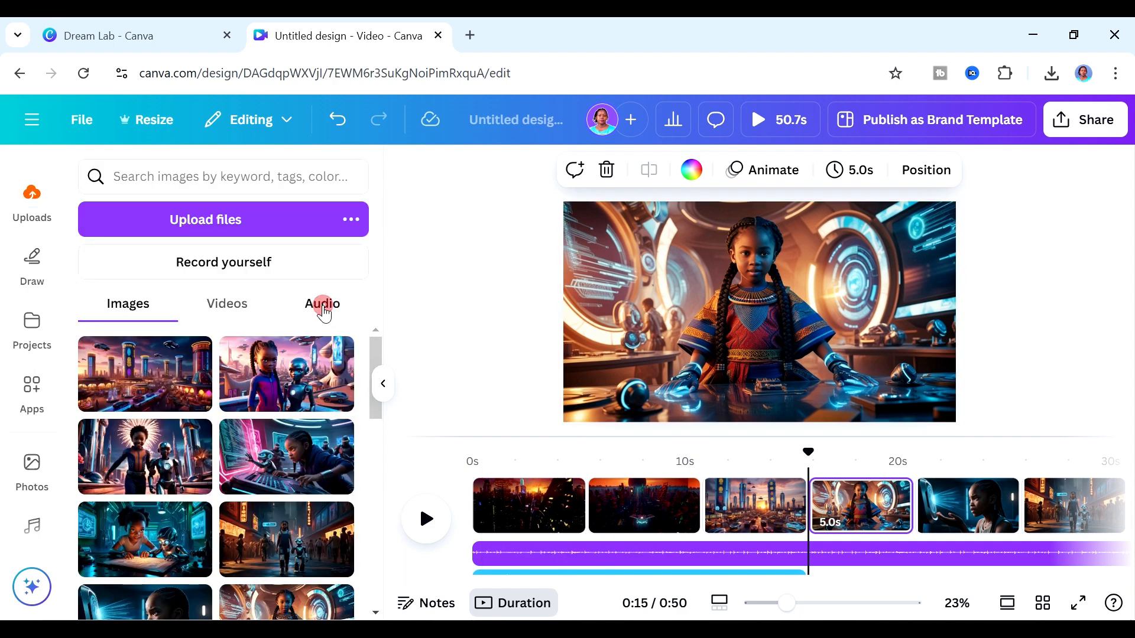
pyautogui.scroll(3, 195, 491)
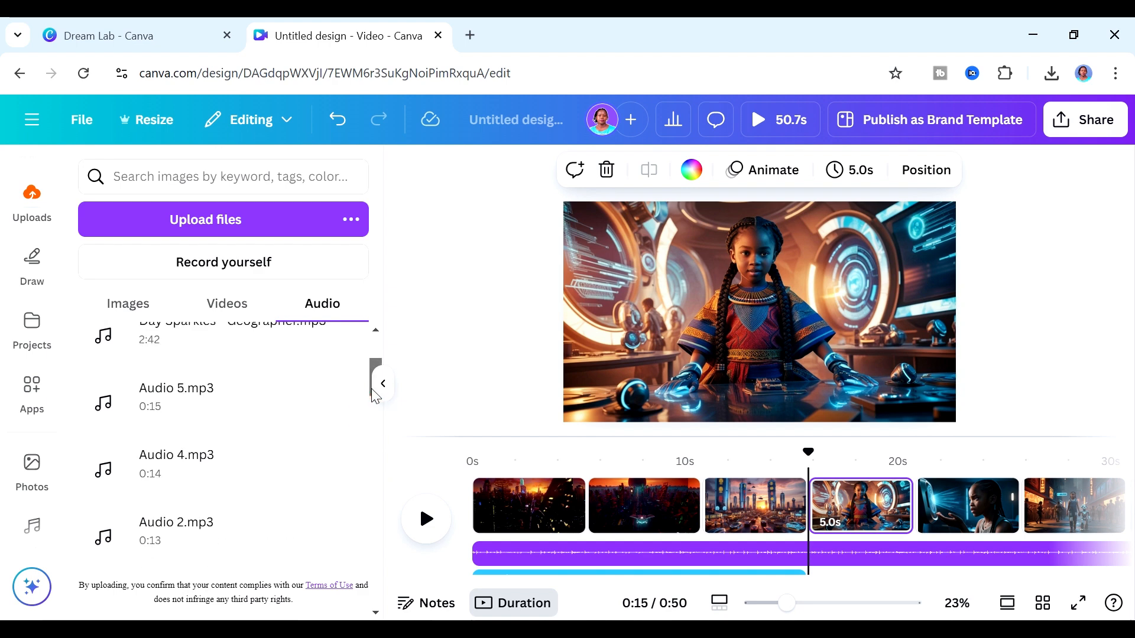
pyautogui.click(184, 486)
pyautogui.click(426, 519)
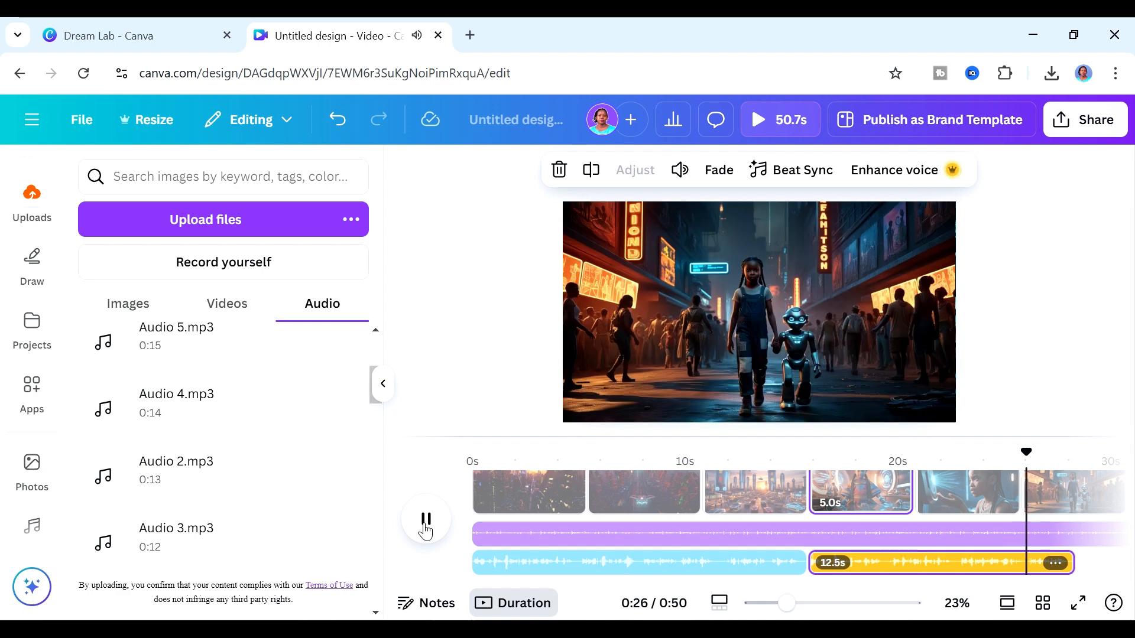
pyautogui.click(426, 520)
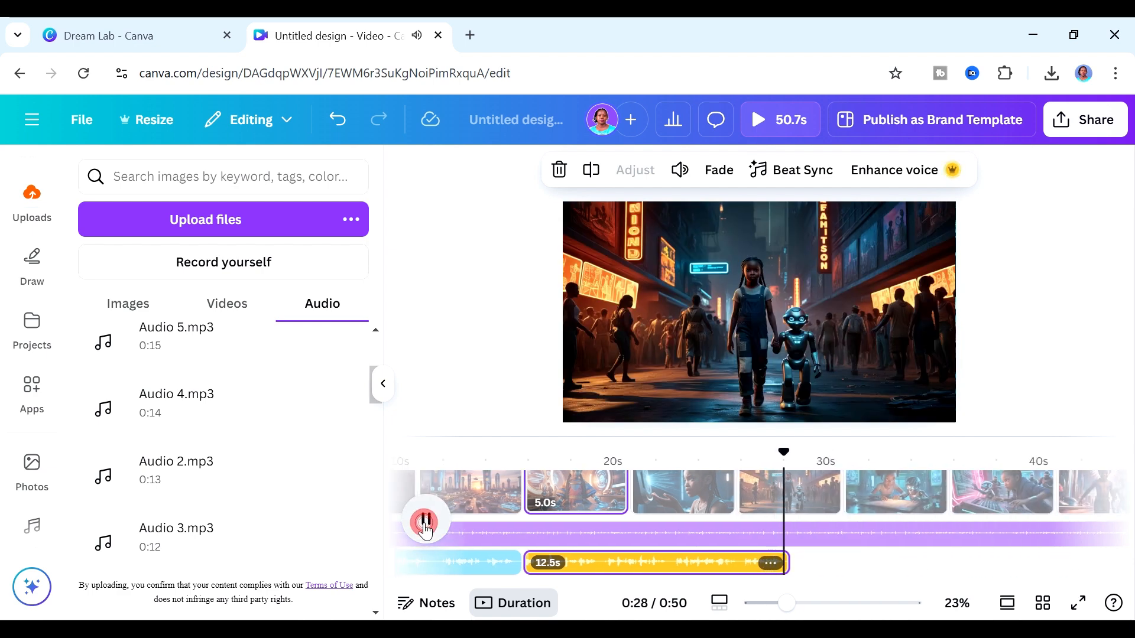
# - Extend the scene of the girl in the high-tech lab to 12.7 s so it spans the second narration
pyautogui.click(565, 464)
pyautogui.click(575, 487)
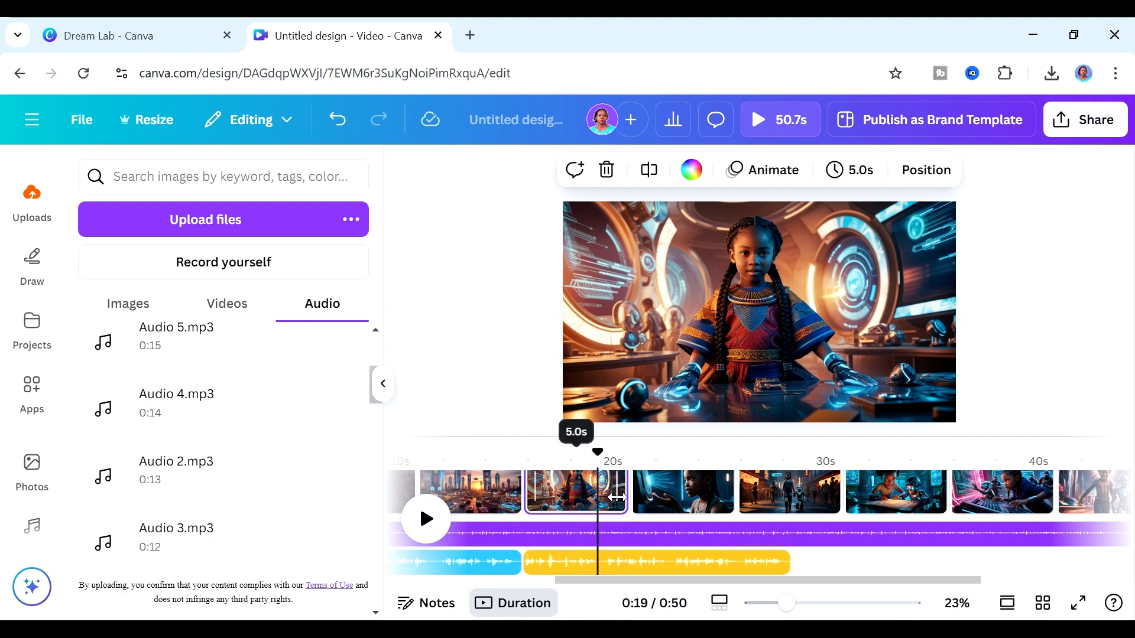
pyautogui.click(574, 495)
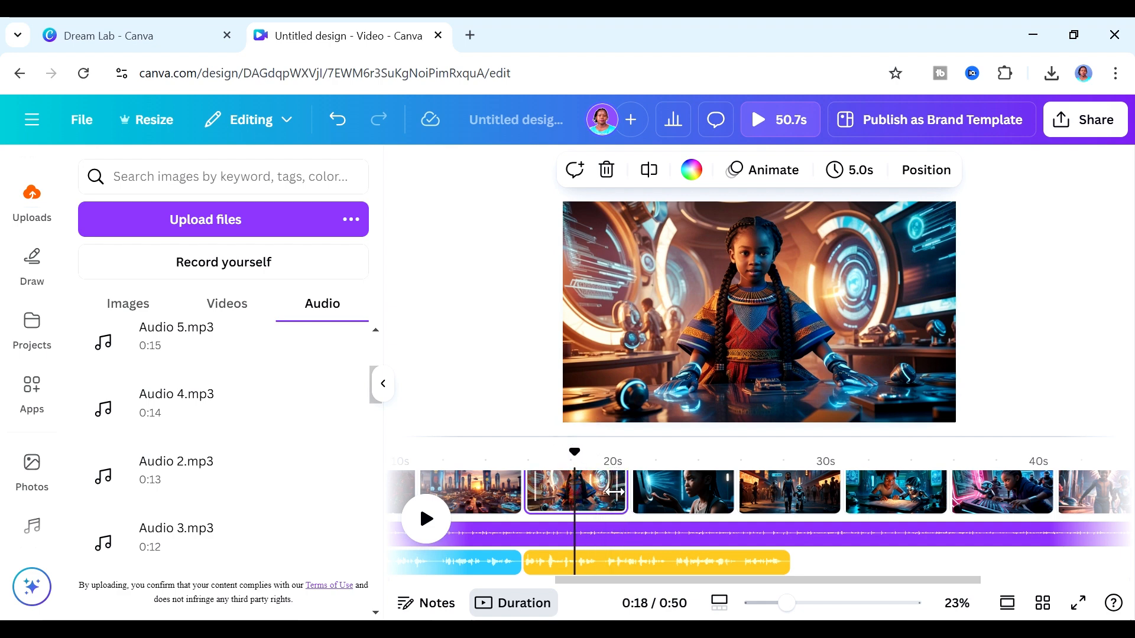
pyautogui.moveTo(674, 487); pyautogui.dragTo(791, 495)
pyautogui.click(711, 504)
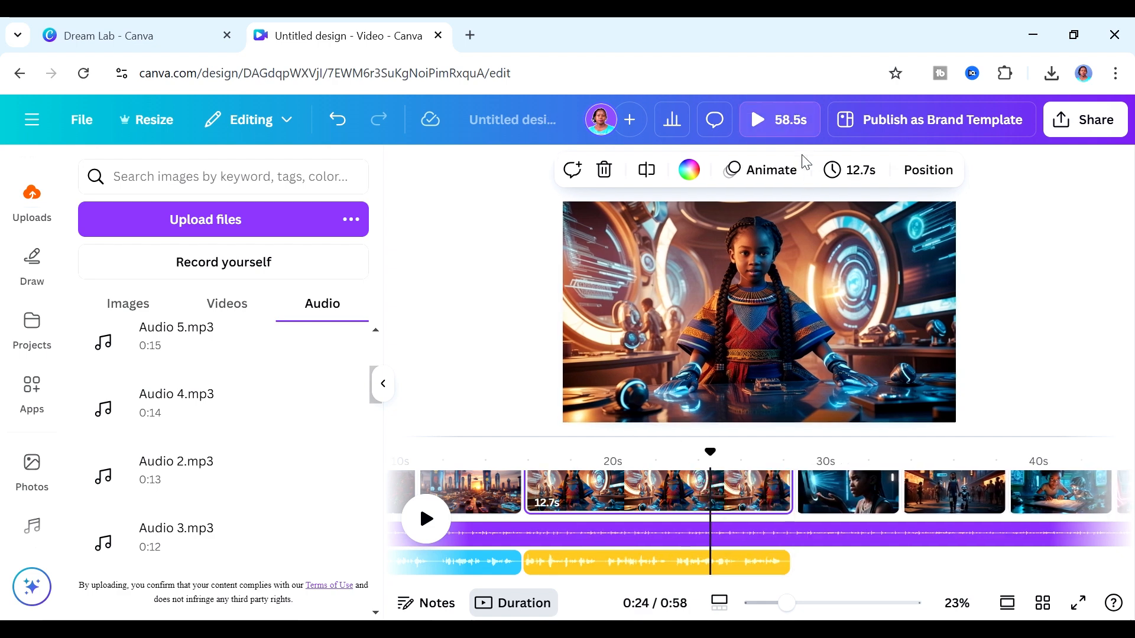
# - Apply the Breathe page animation to the high-tech lab scene and play it back
pyautogui.click(769, 171)
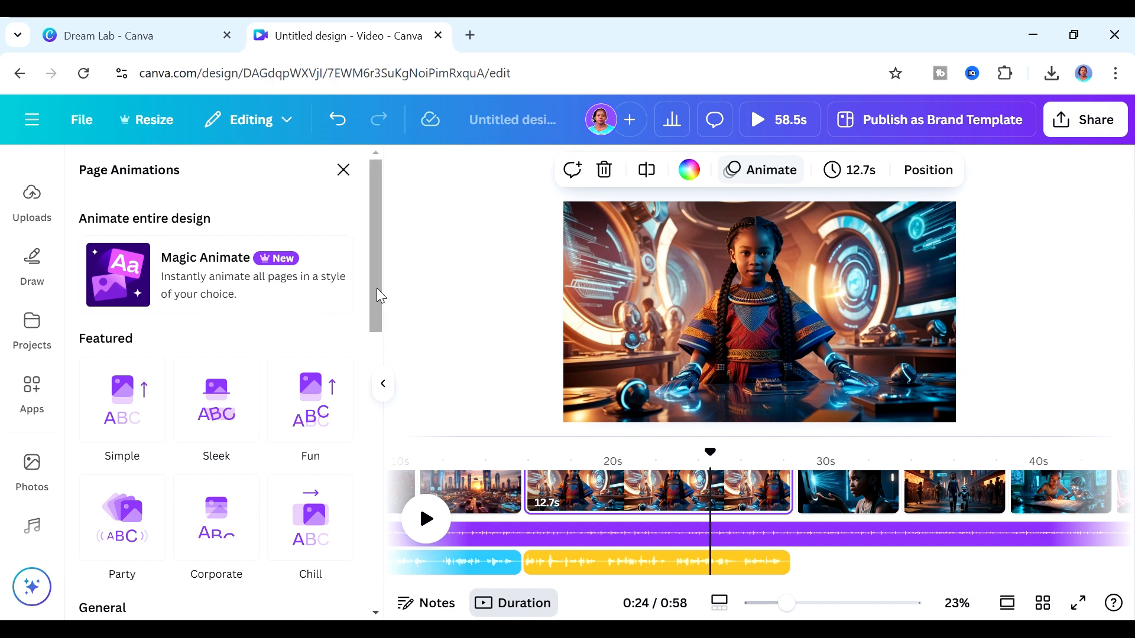
pyautogui.moveTo(377, 289); pyautogui.dragTo(372, 445)
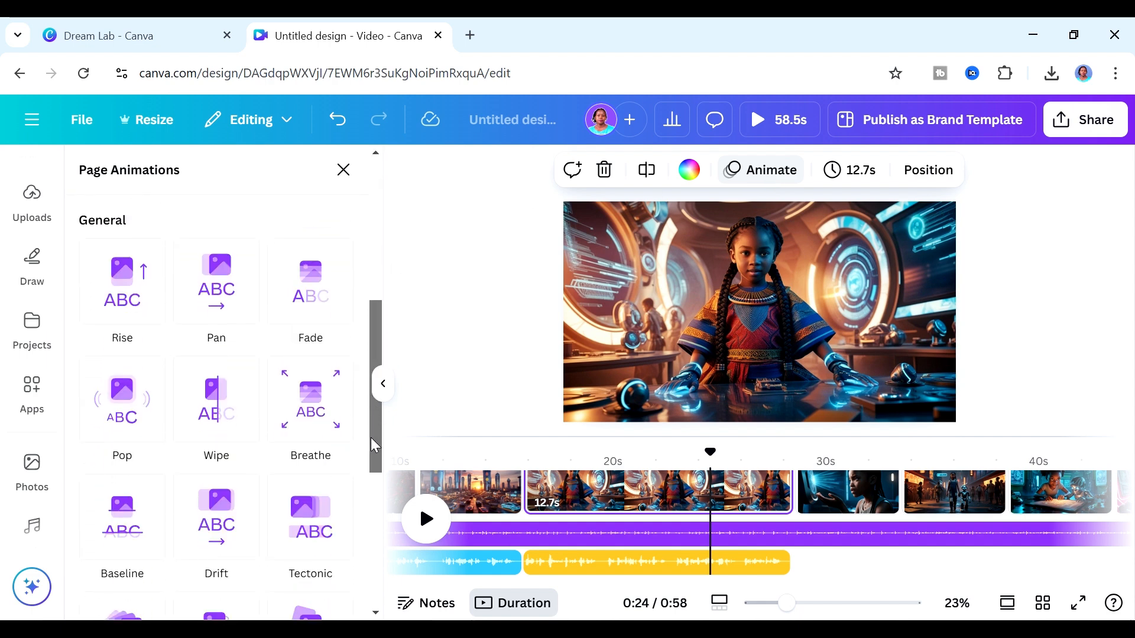
pyautogui.click(327, 396)
pyautogui.click(420, 532)
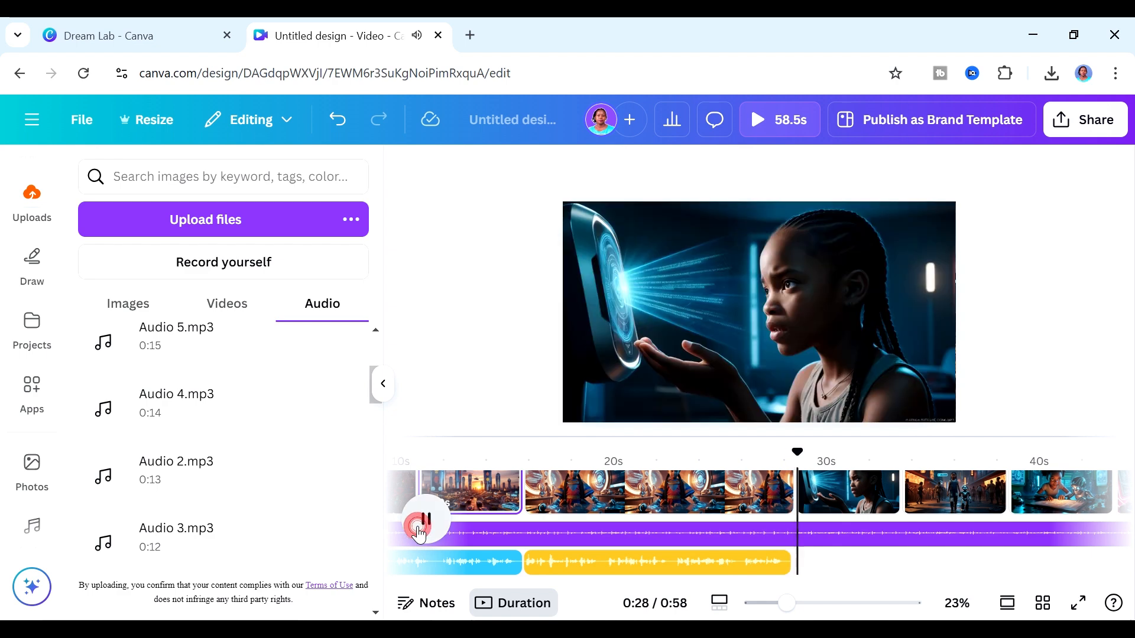
# - Add the uploaded Audio 3.mp3 narration right after the second narration and play it against the scene
pyautogui.click(426, 519)
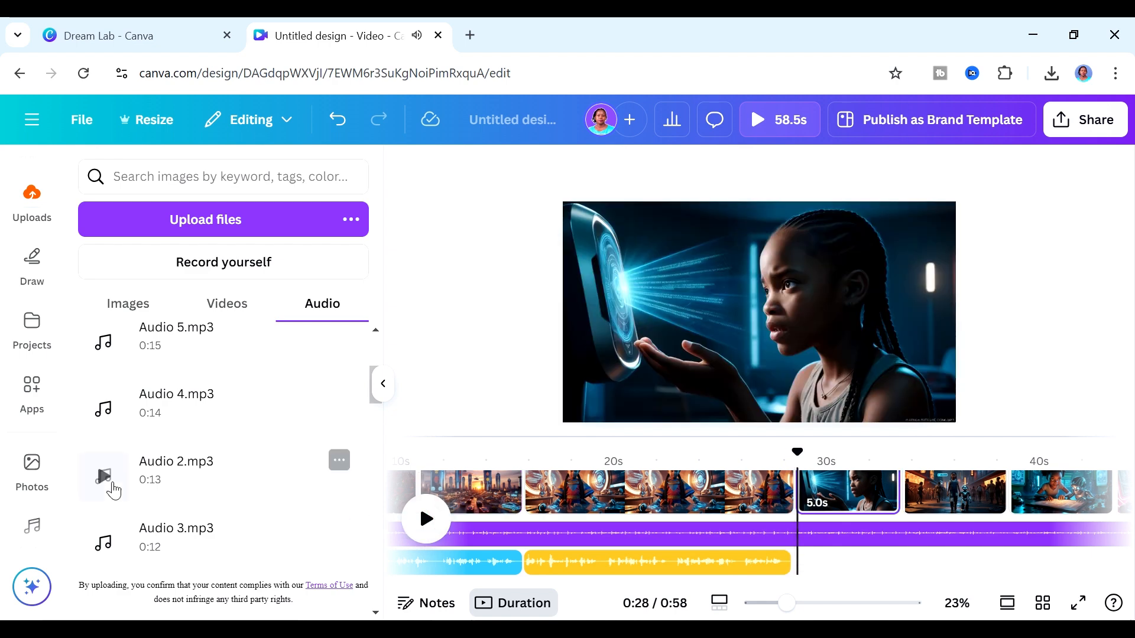
pyautogui.click(251, 523)
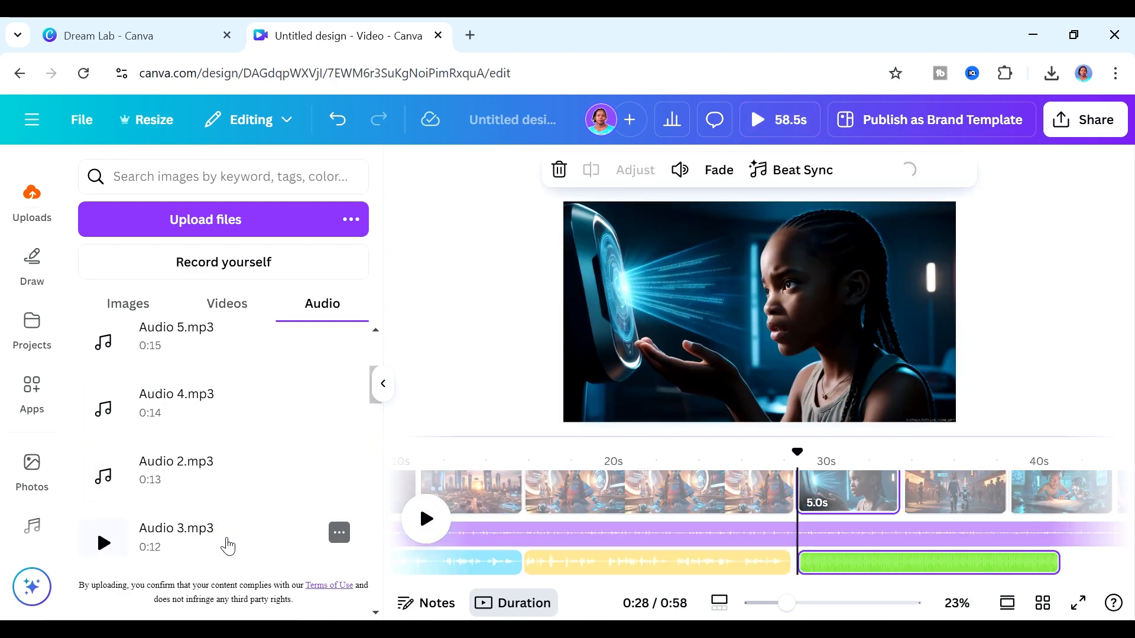
pyautogui.click(428, 519)
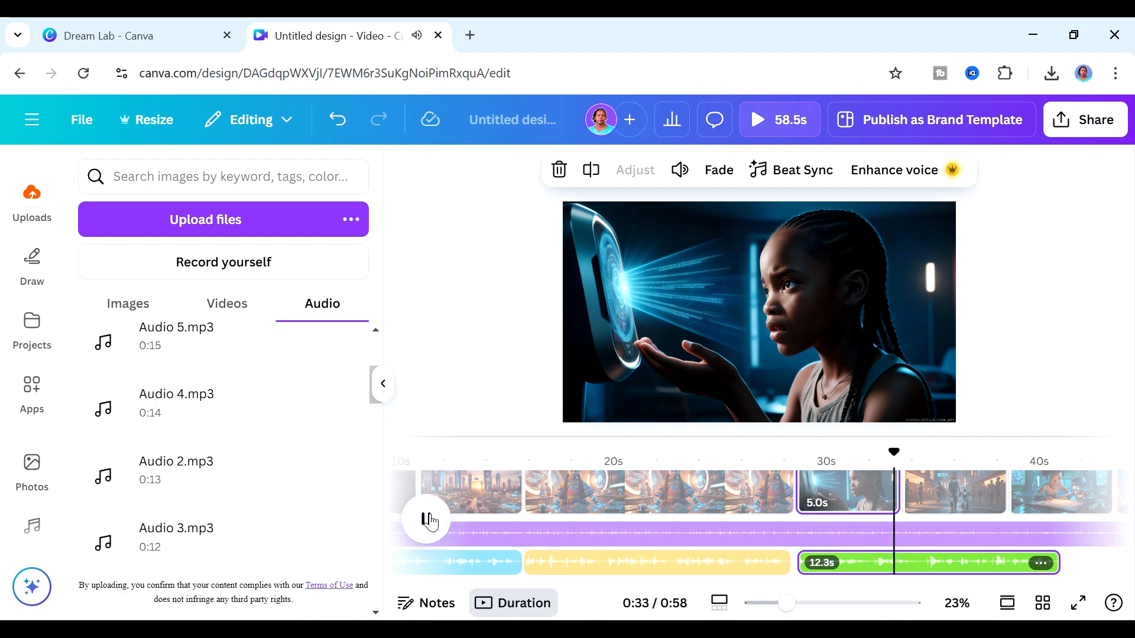
pyautogui.click(428, 519)
# - Extend the scene of the girl reaching toward the glowing device to 12.7 s so it spans the third narration, and play it back
pyautogui.click(830, 508)
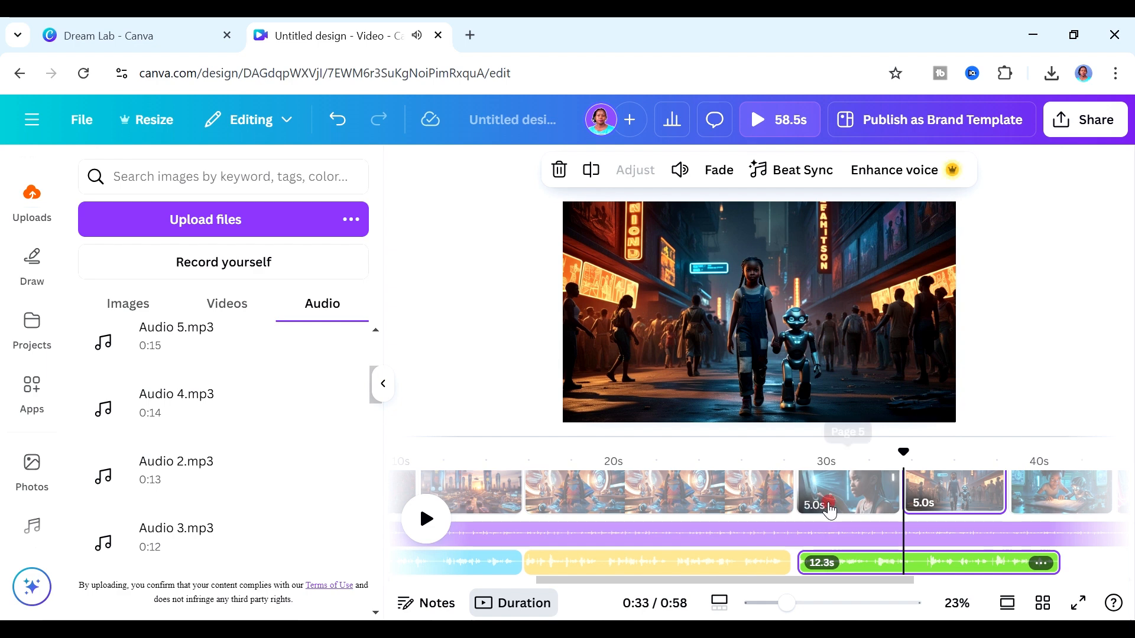
pyautogui.moveTo(885, 488); pyautogui.dragTo(917, 515)
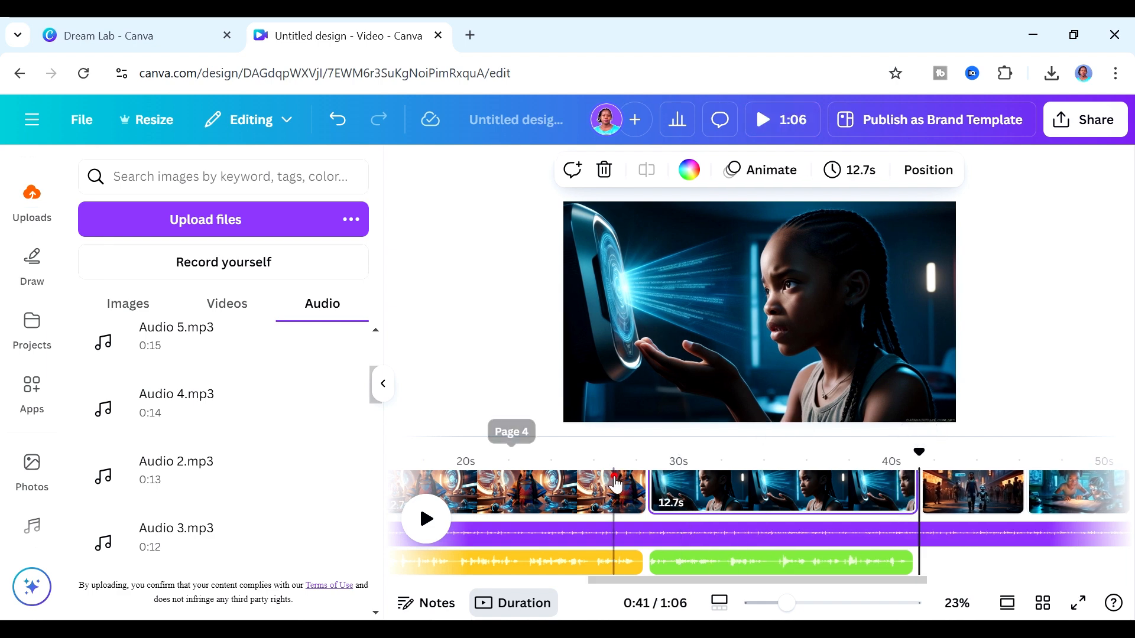
pyautogui.click(615, 473)
pyautogui.click(431, 520)
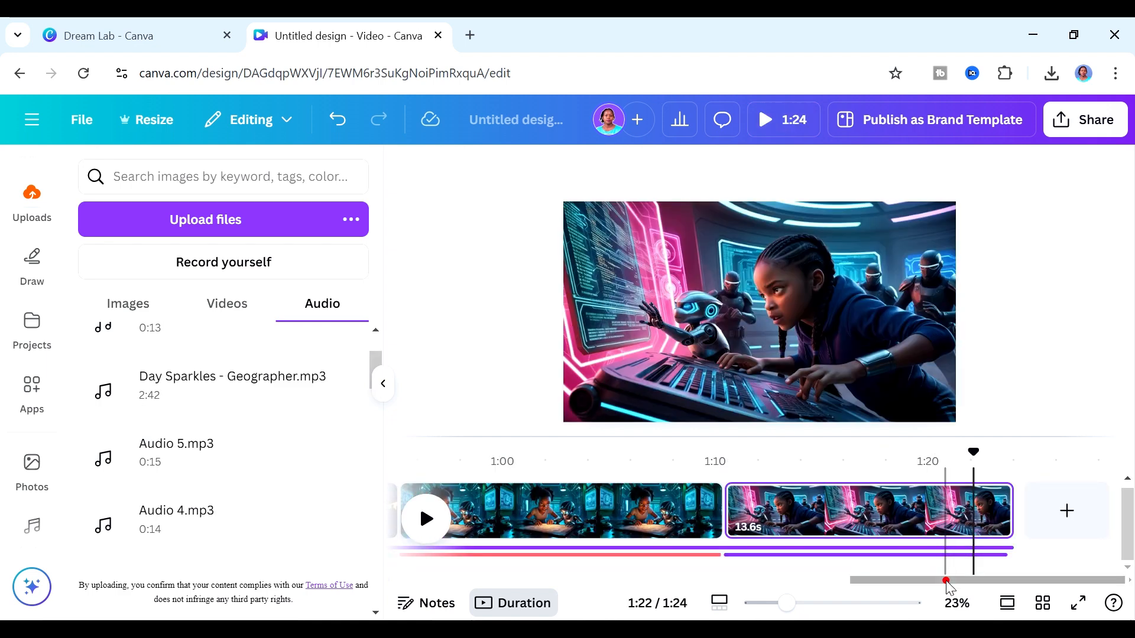
# - Add a 1.5-second Flow transition between the first two city clips and apply it between all pages
pyautogui.moveTo(948, 577); pyautogui.dragTo(402, 565)
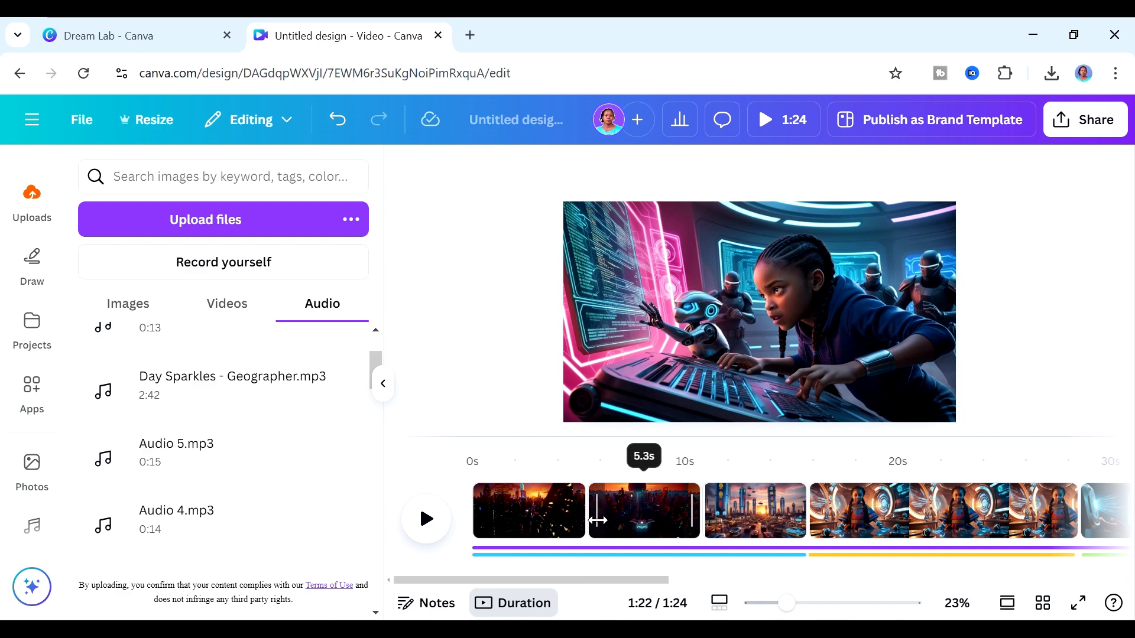
pyautogui.click(587, 526)
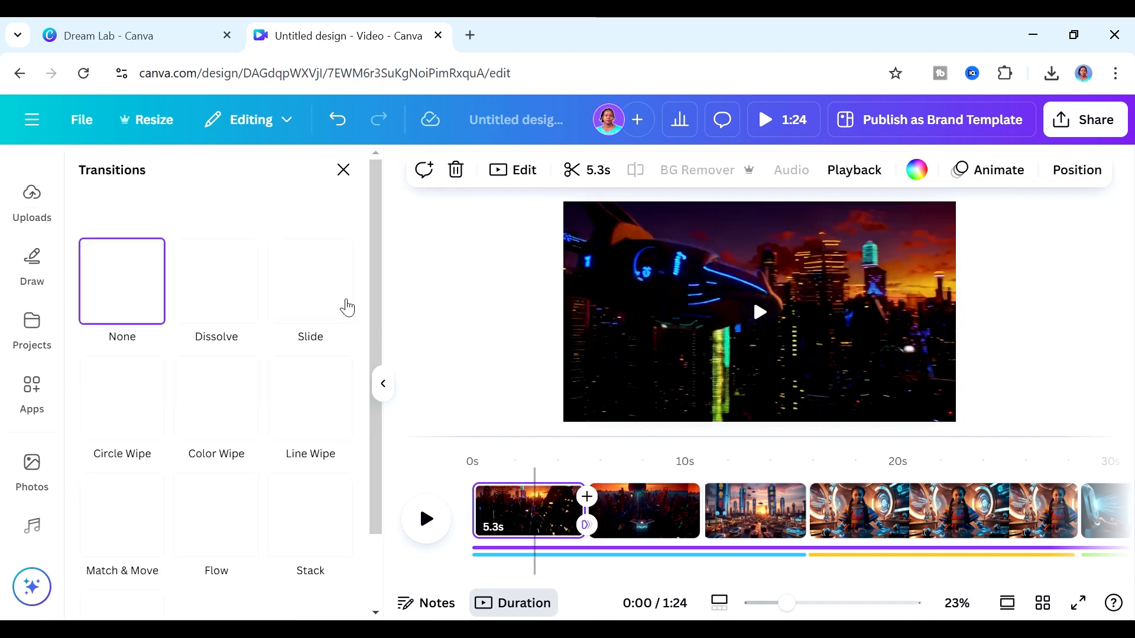
pyautogui.click(374, 282)
pyautogui.moveTo(375, 282); pyautogui.dragTo(229, 461)
pyautogui.click(230, 460)
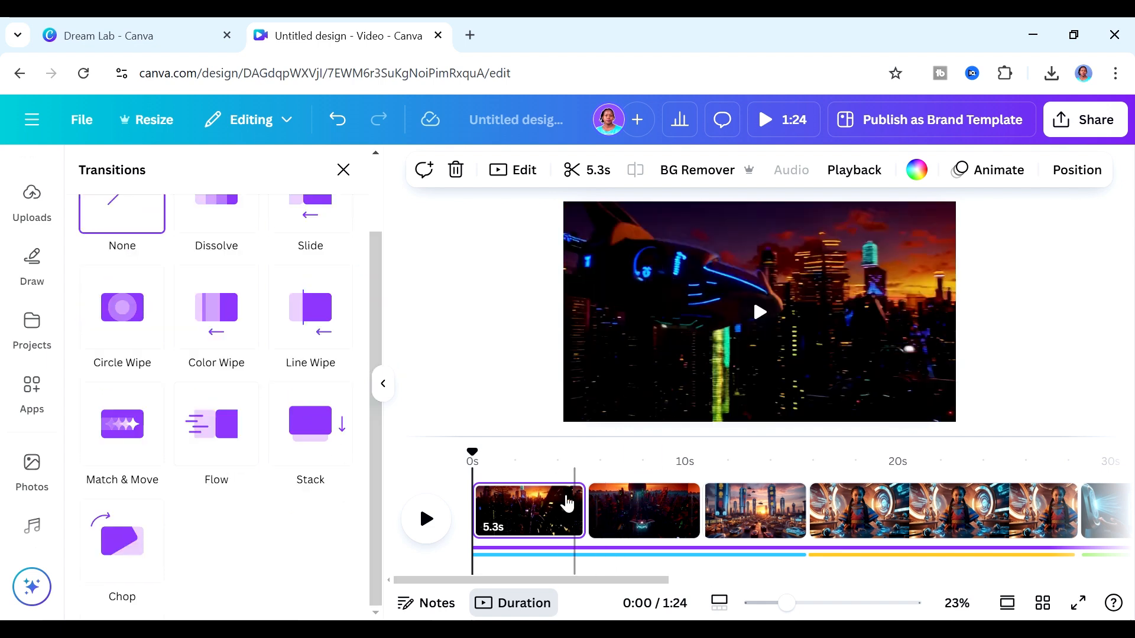
pyautogui.click(228, 387)
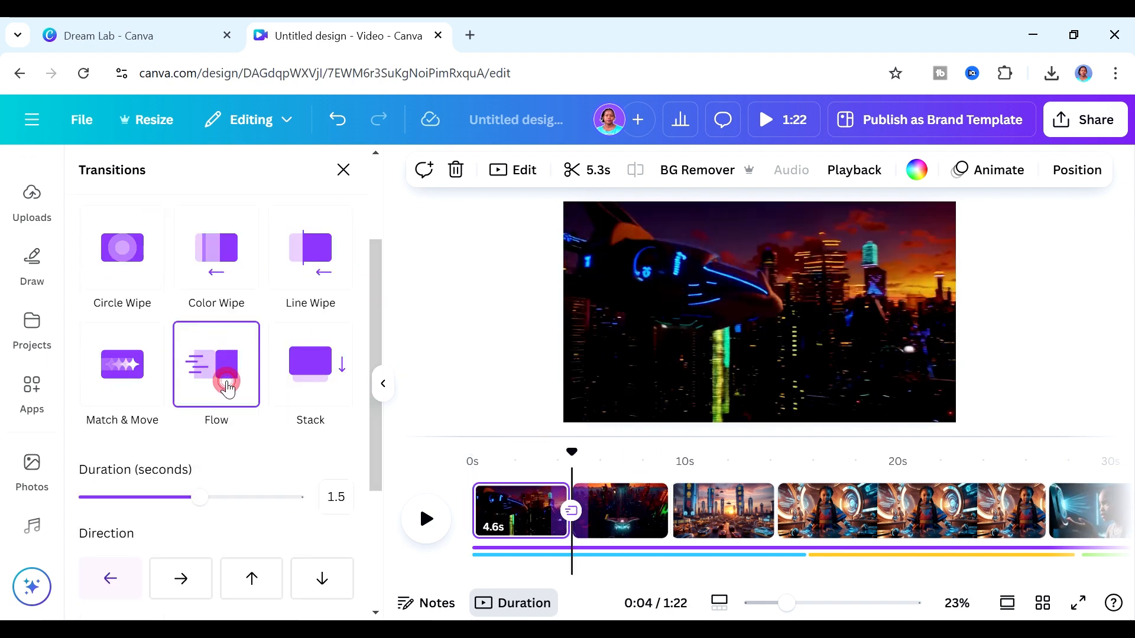
pyautogui.scroll(-4, 237, 414)
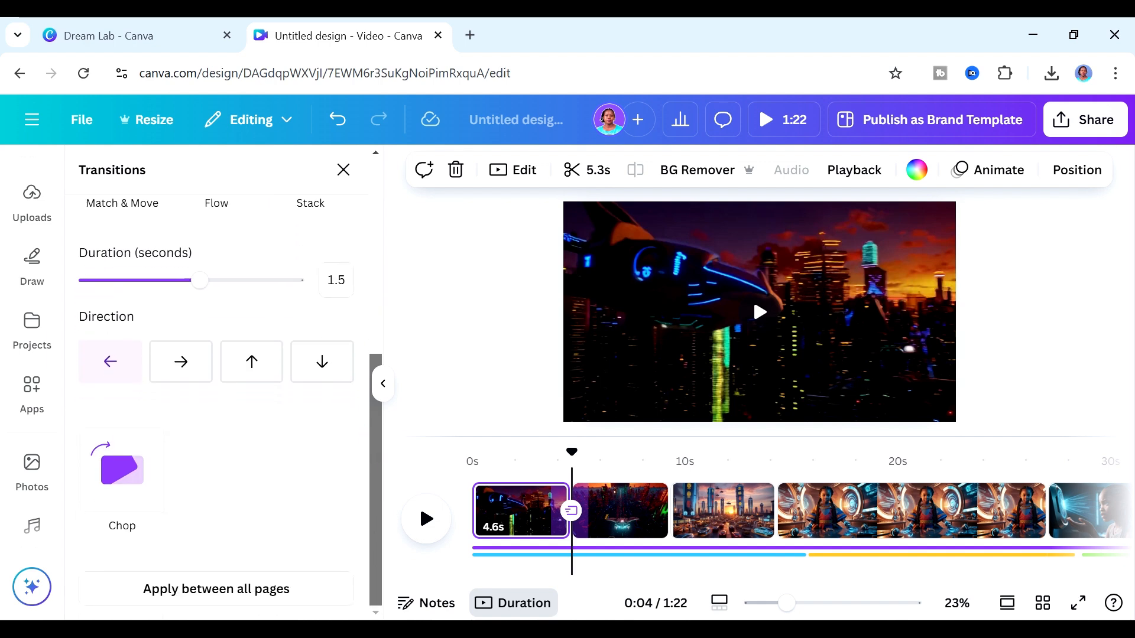
pyautogui.click(289, 591)
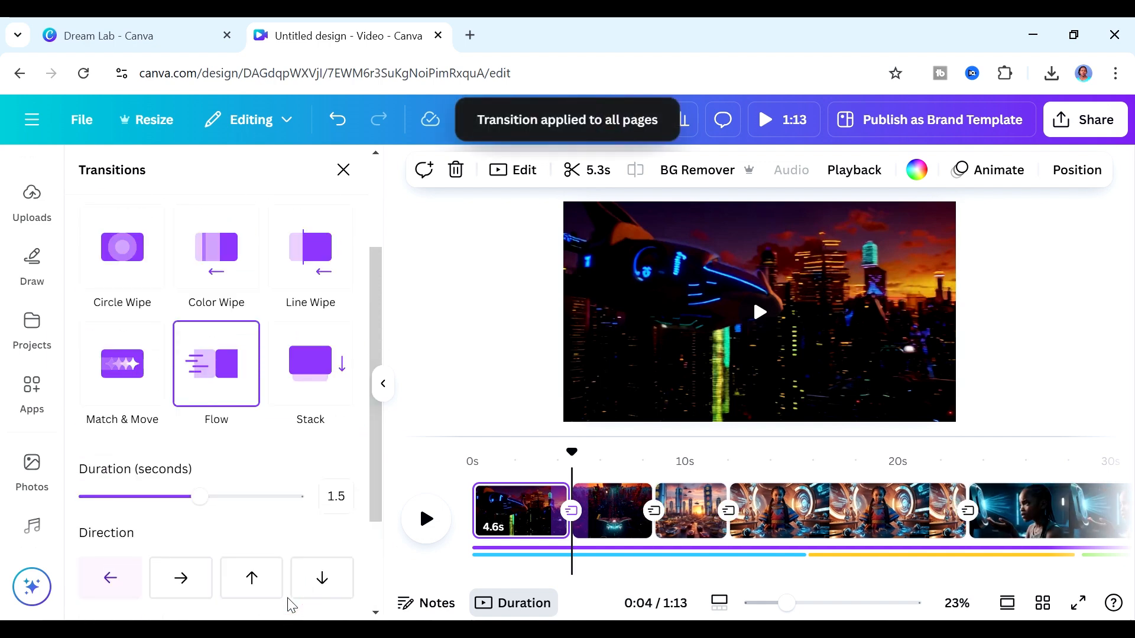
# - Search the elements library for "overlay" and show all the video results
pyautogui.moveTo(381, 466); pyautogui.dragTo(380, 243)
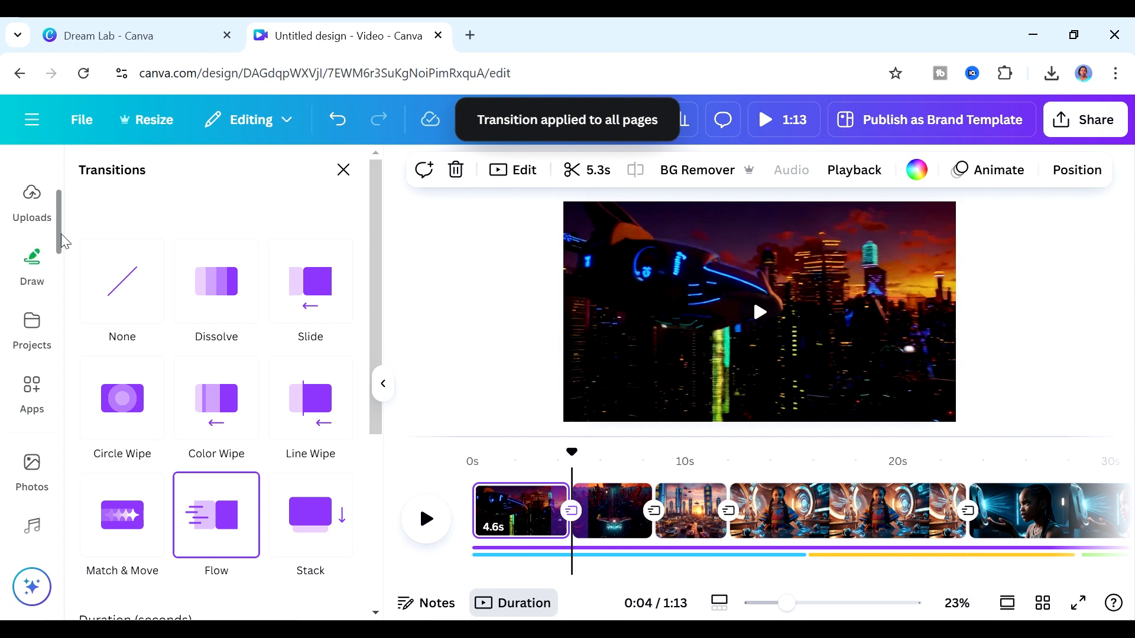
pyautogui.moveTo(64, 241); pyautogui.dragTo(56, 133)
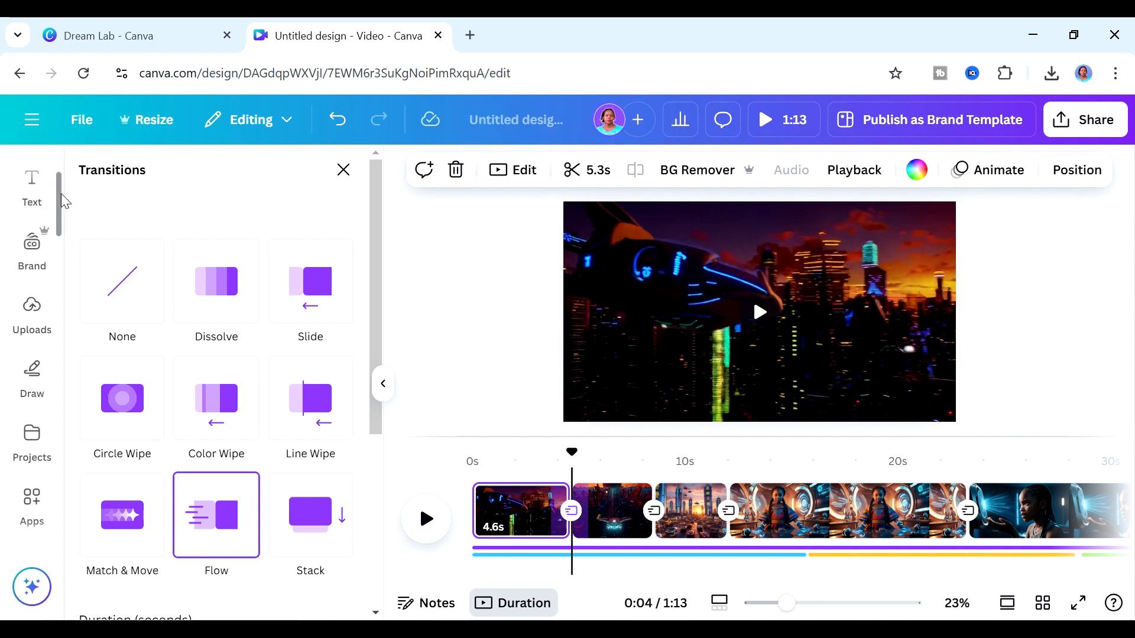
pyautogui.moveTo(62, 213); pyautogui.dragTo(60, 151)
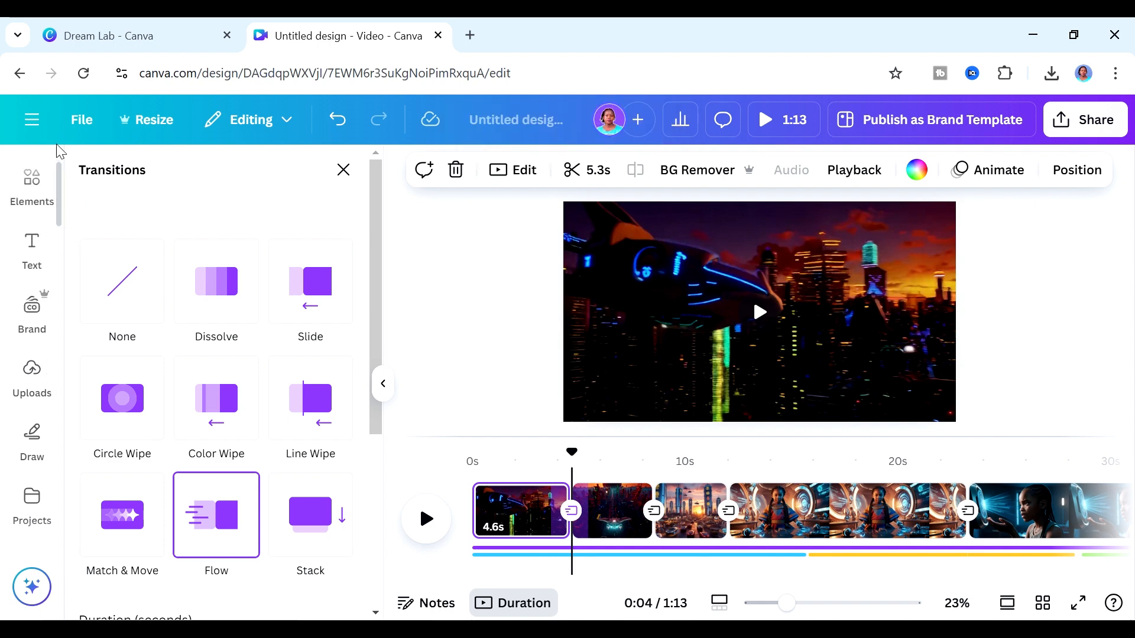
pyautogui.click(24, 195)
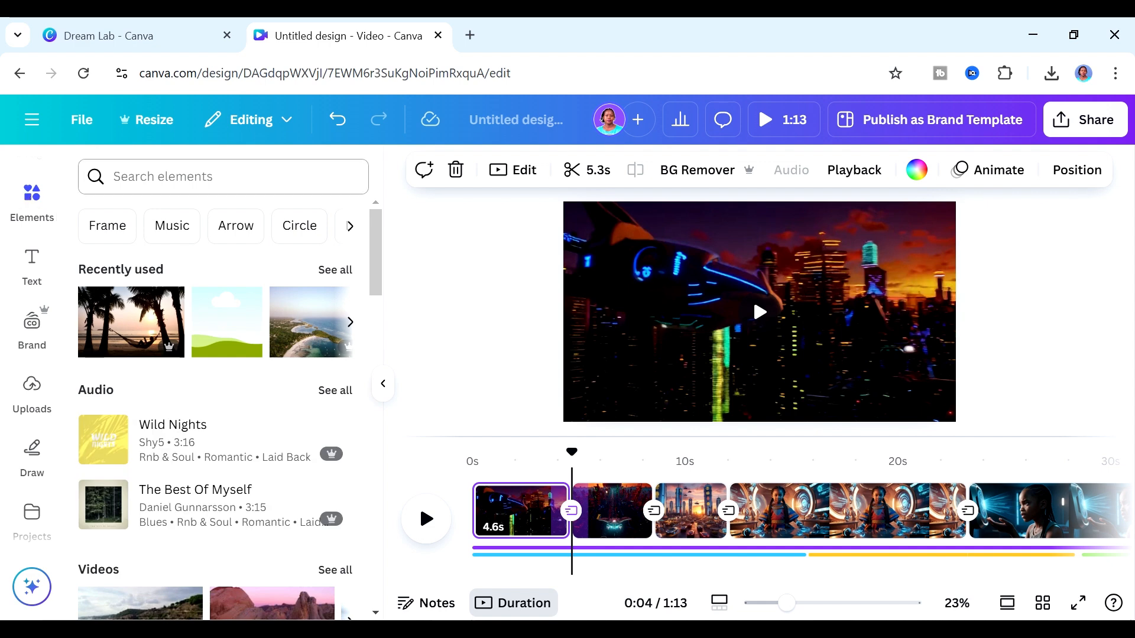
pyautogui.write('overlay')
pyautogui.press('Return')
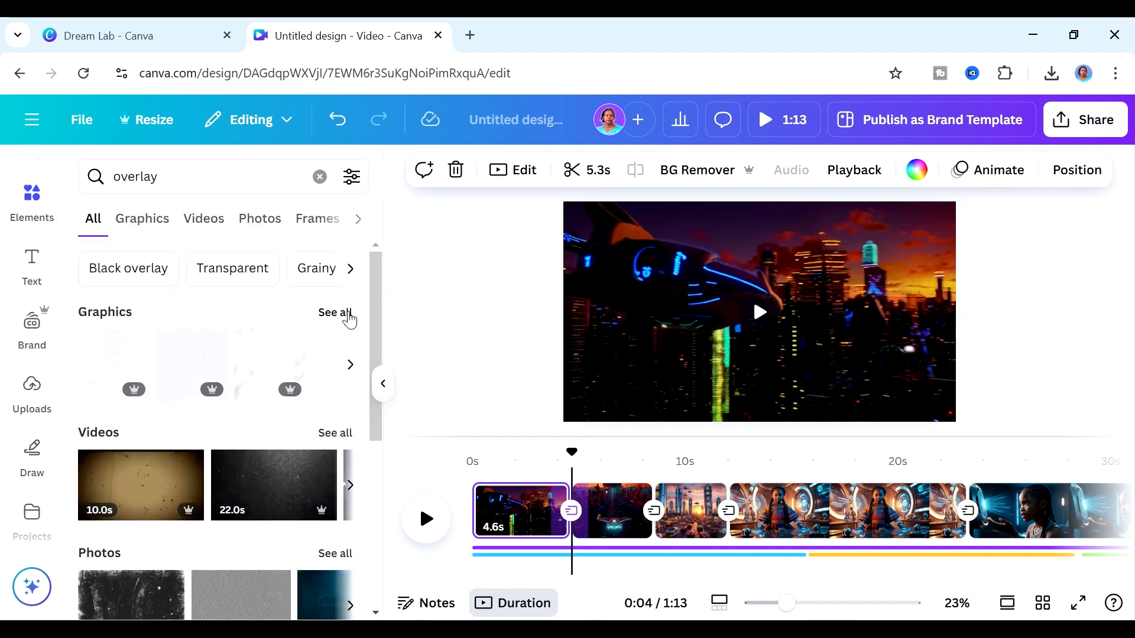
pyautogui.click(336, 433)
# - Add the 10.0 s sepia film-dust overlay video at the very start of the first scene
pyautogui.click(481, 469)
pyautogui.moveTo(479, 451); pyautogui.dragTo(472, 453)
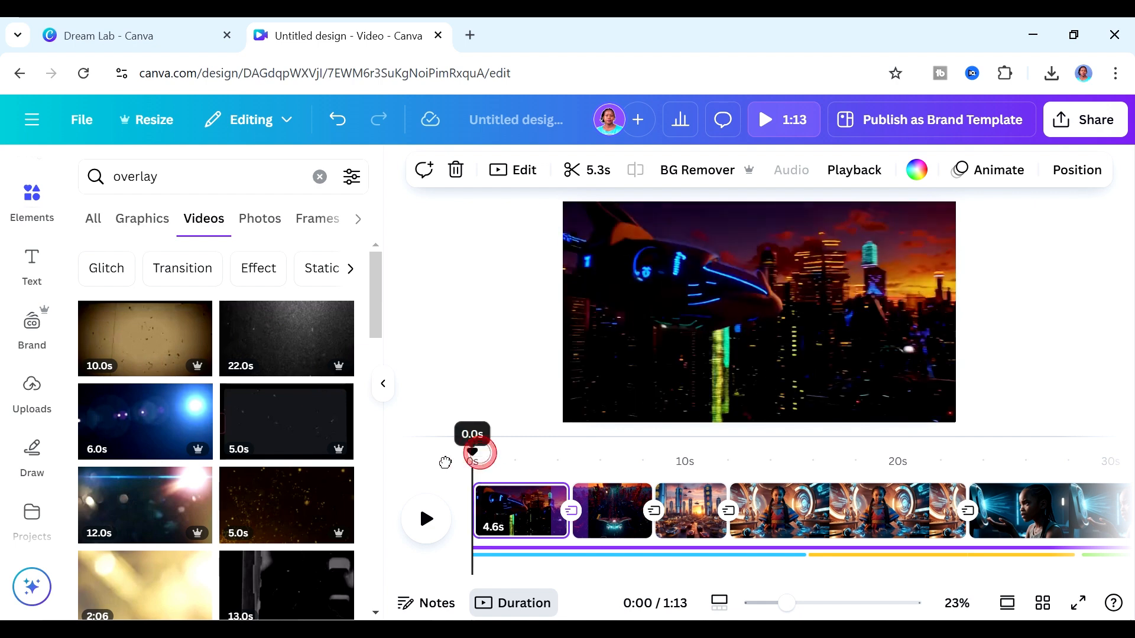
pyautogui.click(163, 346)
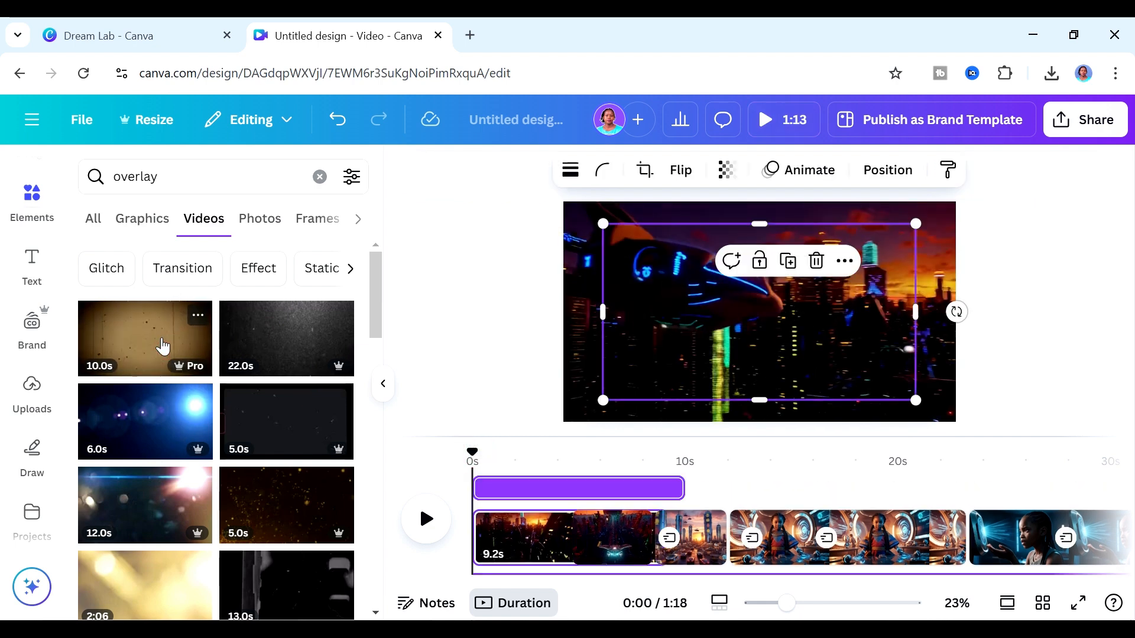
# - Set the film-dust overlay's transparency to 4 and enlarge it to cover the whole frame
pyautogui.click(959, 170)
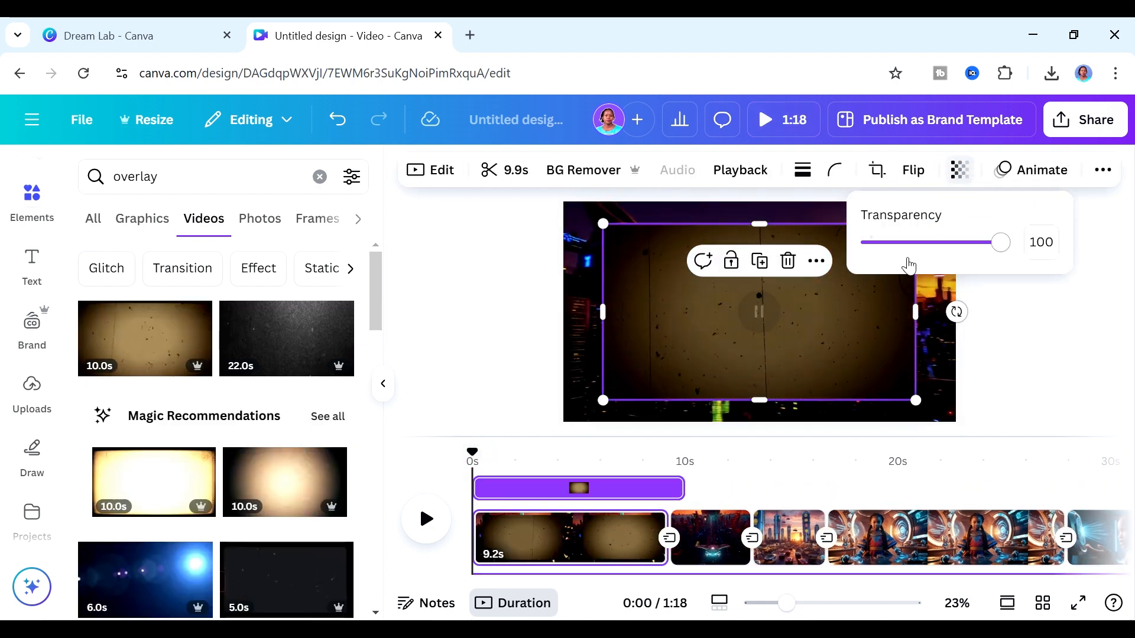
pyautogui.moveTo(999, 243); pyautogui.dragTo(876, 263)
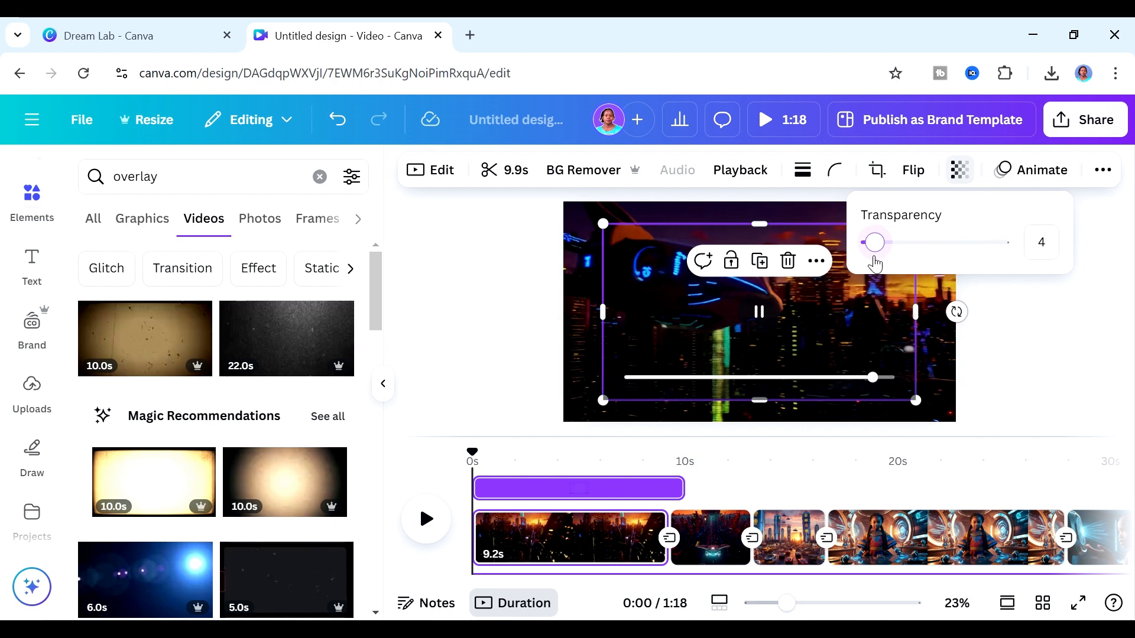
pyautogui.moveTo(603, 224); pyautogui.dragTo(564, 201)
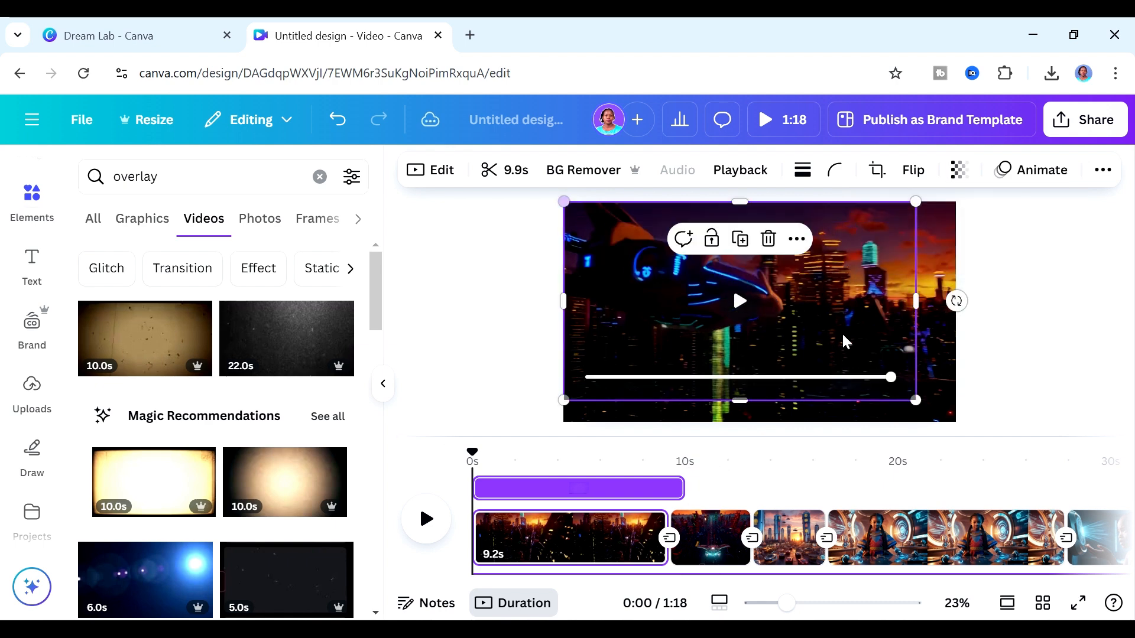
pyautogui.moveTo(915, 400); pyautogui.dragTo(954, 421)
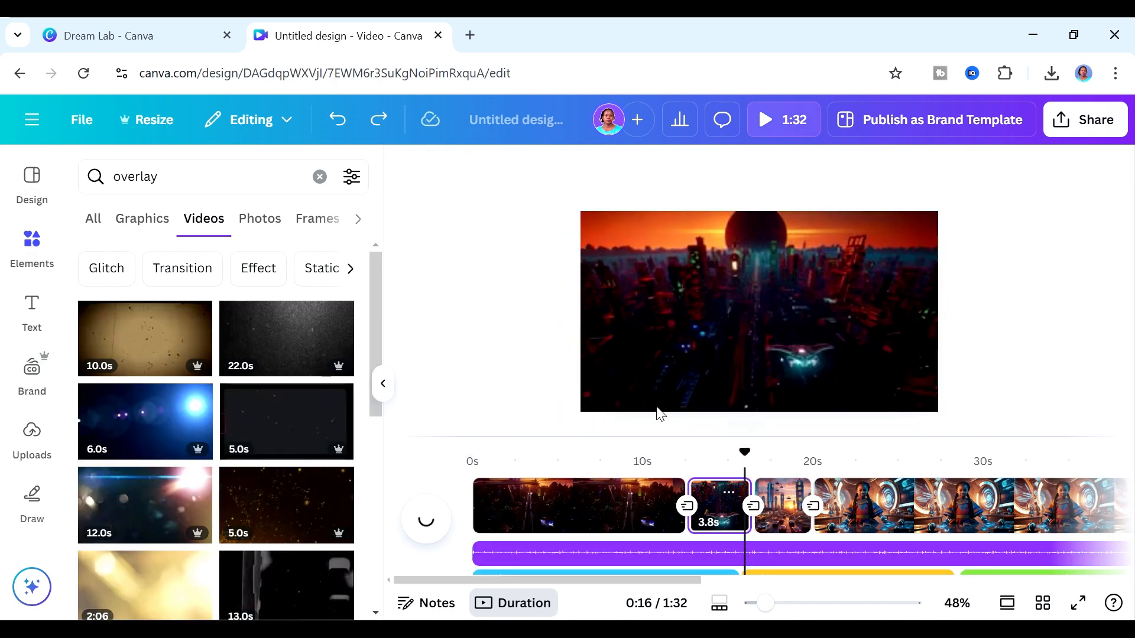
# - Try to add the same sepia film-dust overlay to the second cityscape clip
pyautogui.moveTo(745, 453)
pyautogui.mouseDown()
pyautogui.moveTo(761, 463)
pyautogui.moveTo(752, 459)
pyautogui.mouseUp()
pyautogui.click(152, 352)
pyautogui.hotkey('ctrl', 'z')
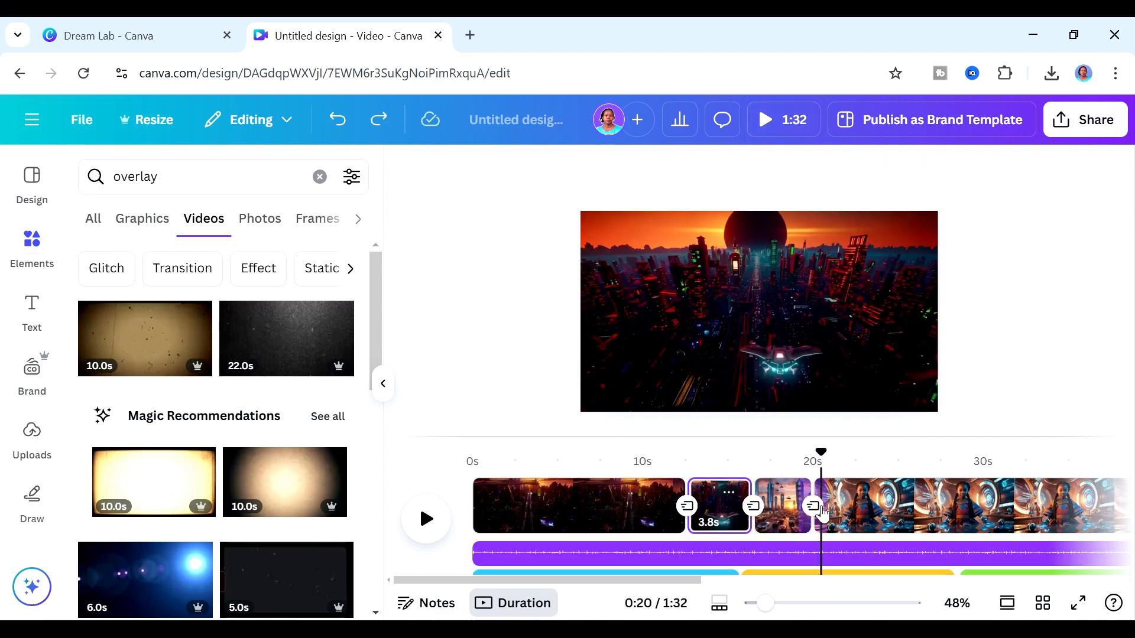
# - Play the video from the beginning to check how the scenes line up with the narrations
pyautogui.click(790, 508)
pyautogui.click(426, 520)
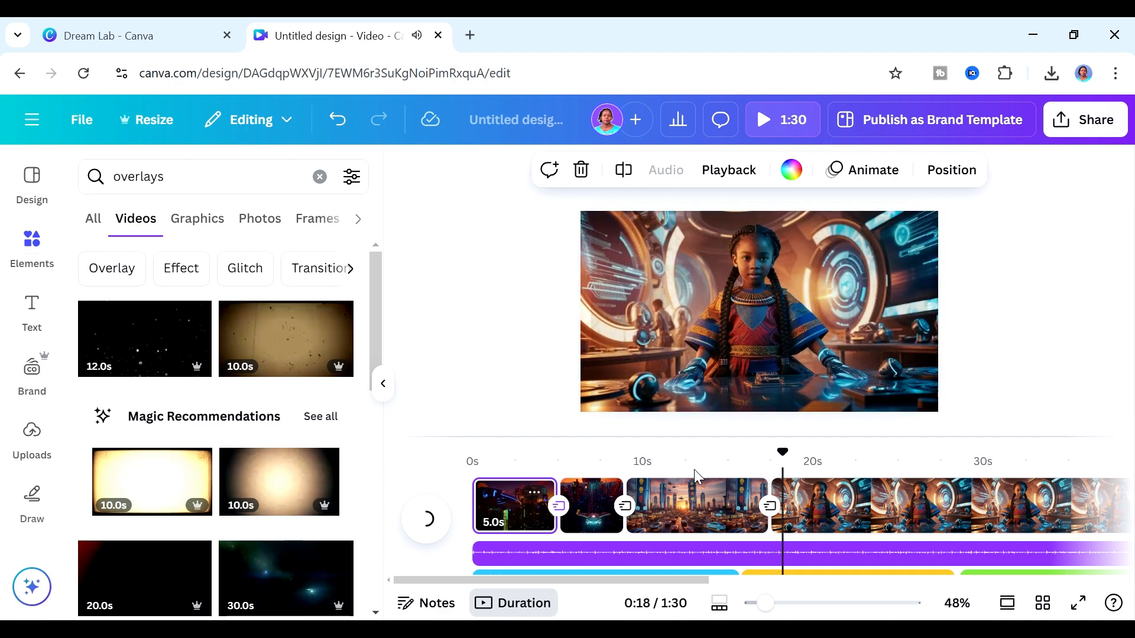
pyautogui.click(473, 462)
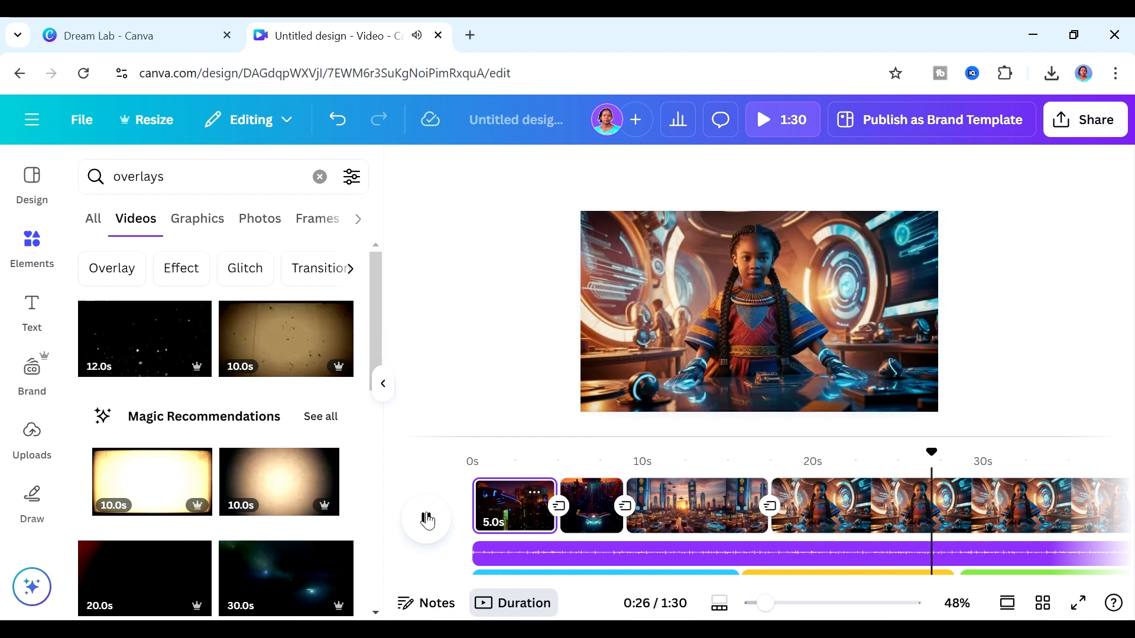
pyautogui.click(427, 520)
# - Split the high-tech lab scene where the second narration ends and delete the excess, leaving an 11.3 s scene
pyautogui.moveTo(956, 455)
pyautogui.mouseDown()
pyautogui.moveTo(941, 456)
pyautogui.moveTo(959, 455)
pyautogui.mouseUp()
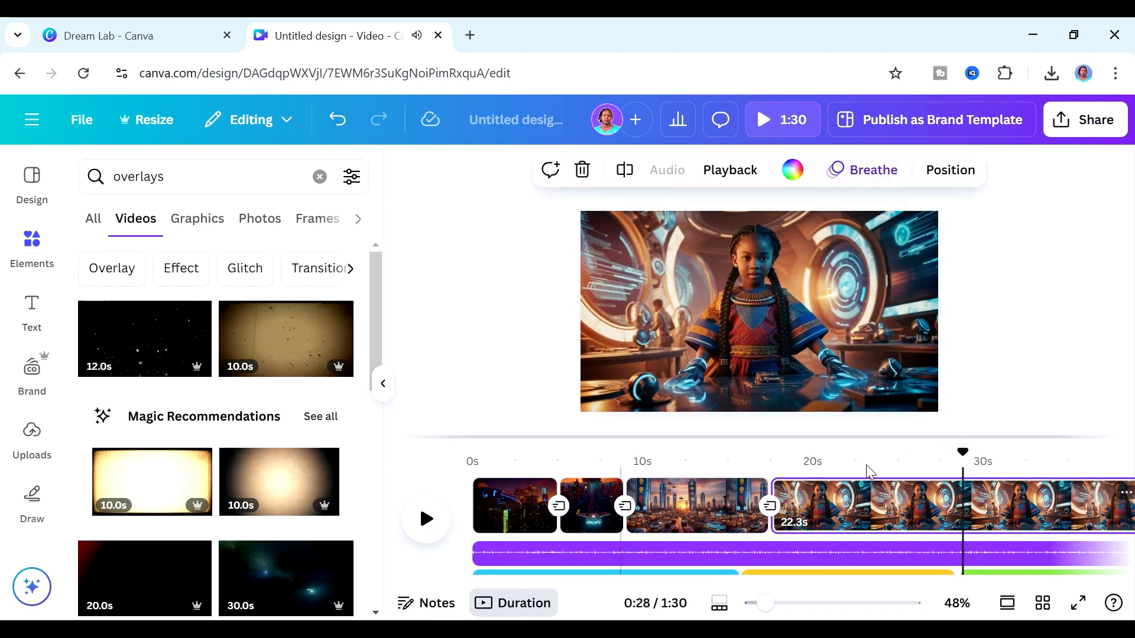
pyautogui.click(622, 172)
pyautogui.press('Delete')
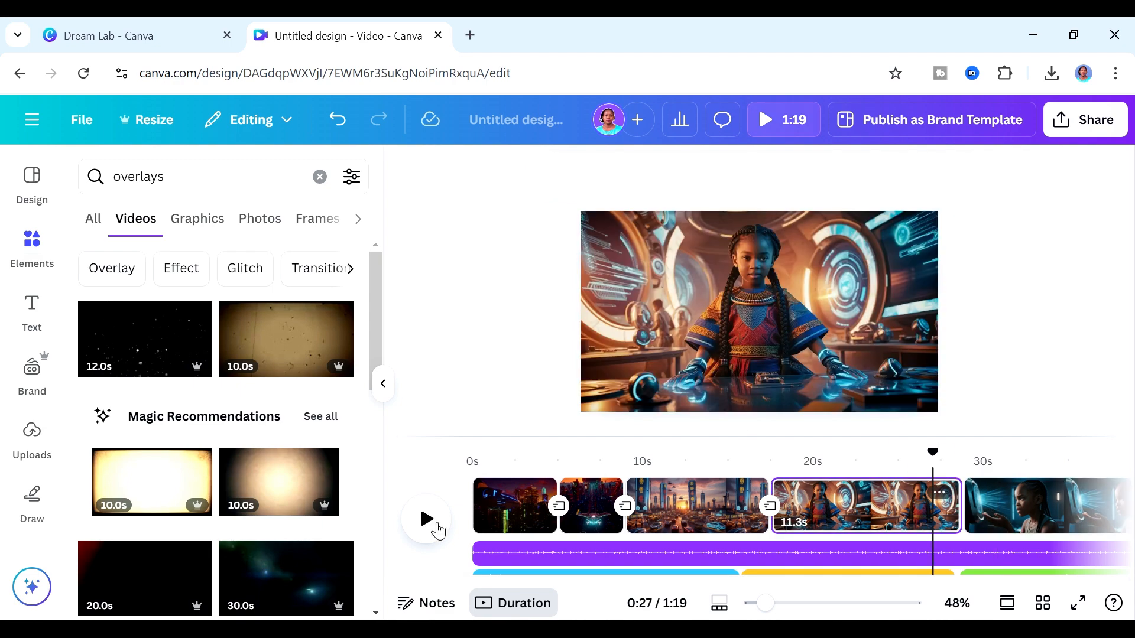
pyautogui.click(427, 521)
# - Reapply the 1.5-second Flow transition between all pages, starting from the one before the high-tech lab scene, and play the video
pyautogui.click(775, 520)
pyautogui.click(770, 506)
pyautogui.scroll(-2, 372, 329)
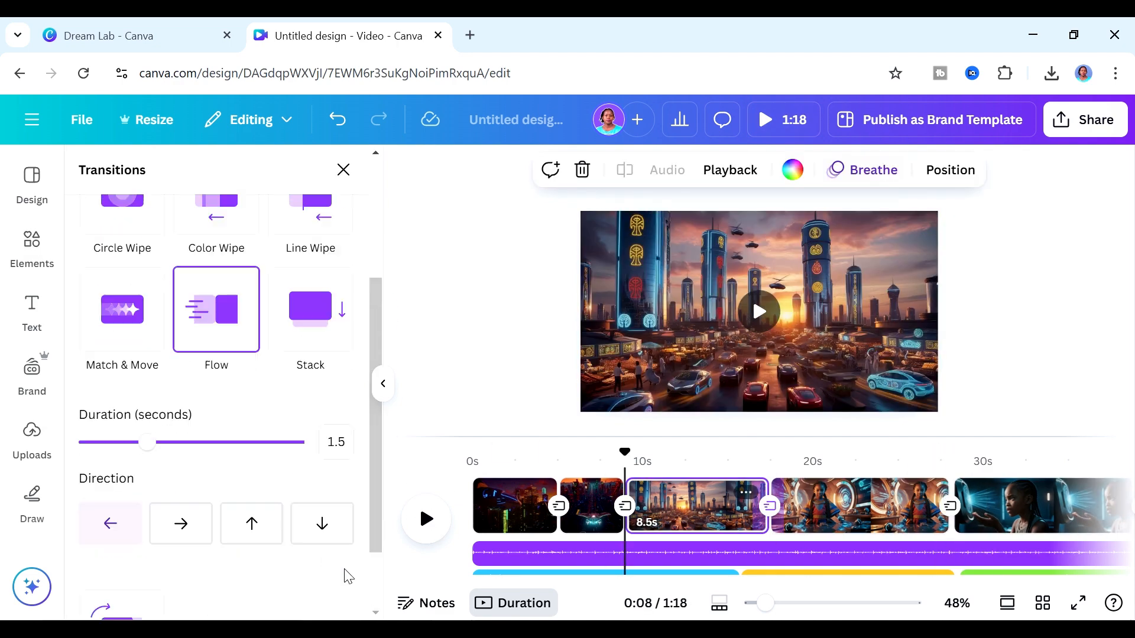
pyautogui.click(347, 575)
pyautogui.click(427, 520)
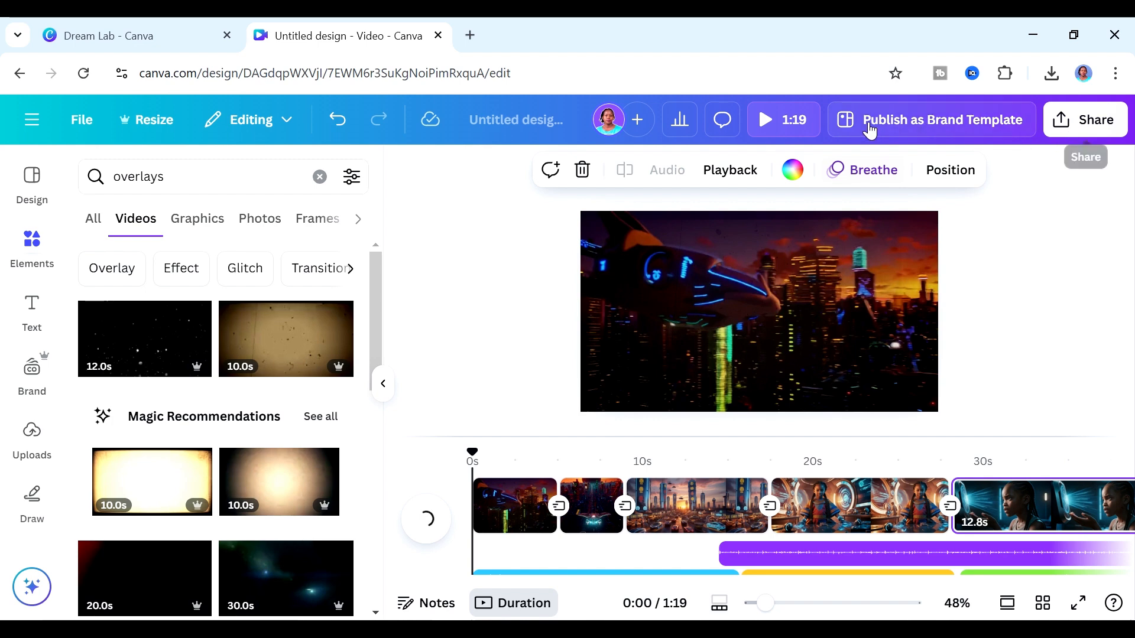
# - Rename the design as "Ada on project eclipse" and download the finished video
pyautogui.write('Ada on project')
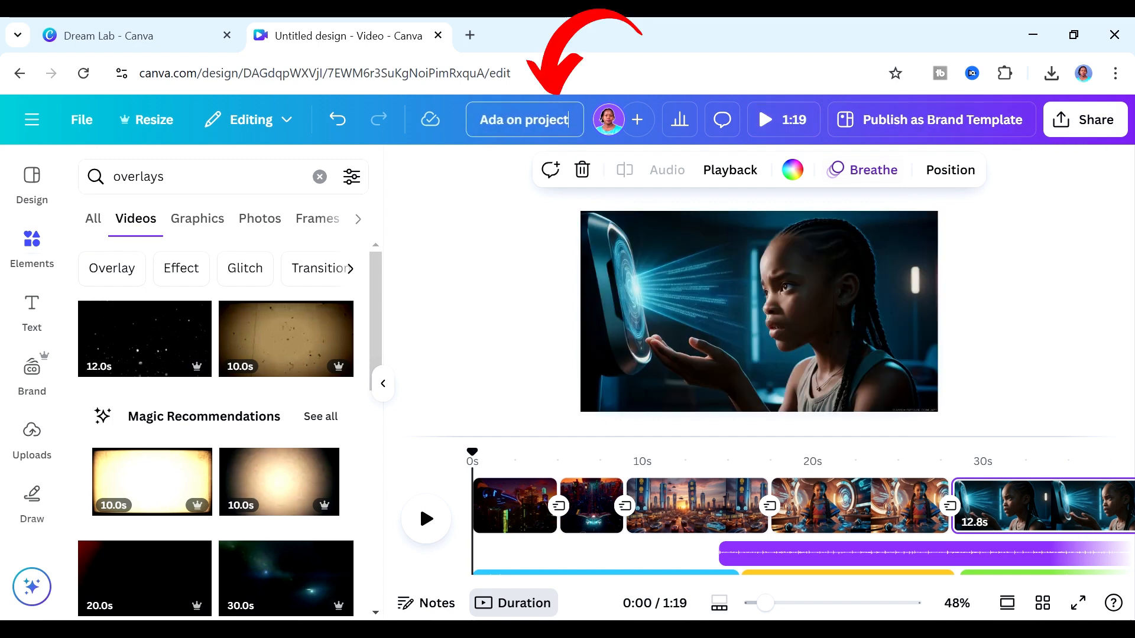
pyautogui.press('Return')
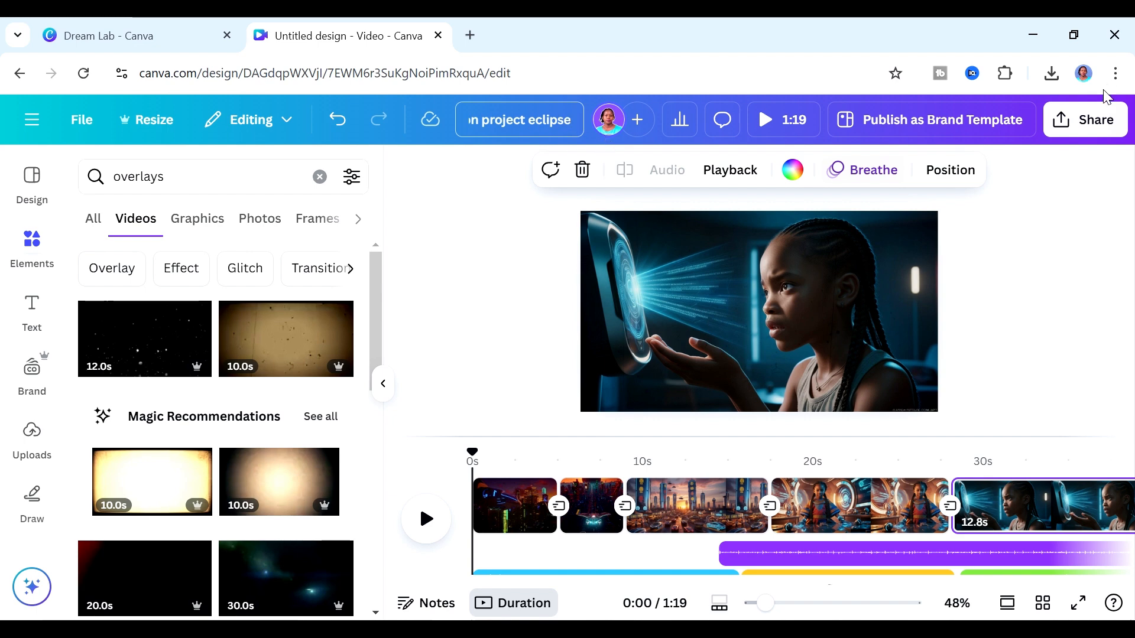
pyautogui.click(1089, 119)
pyautogui.click(812, 491)
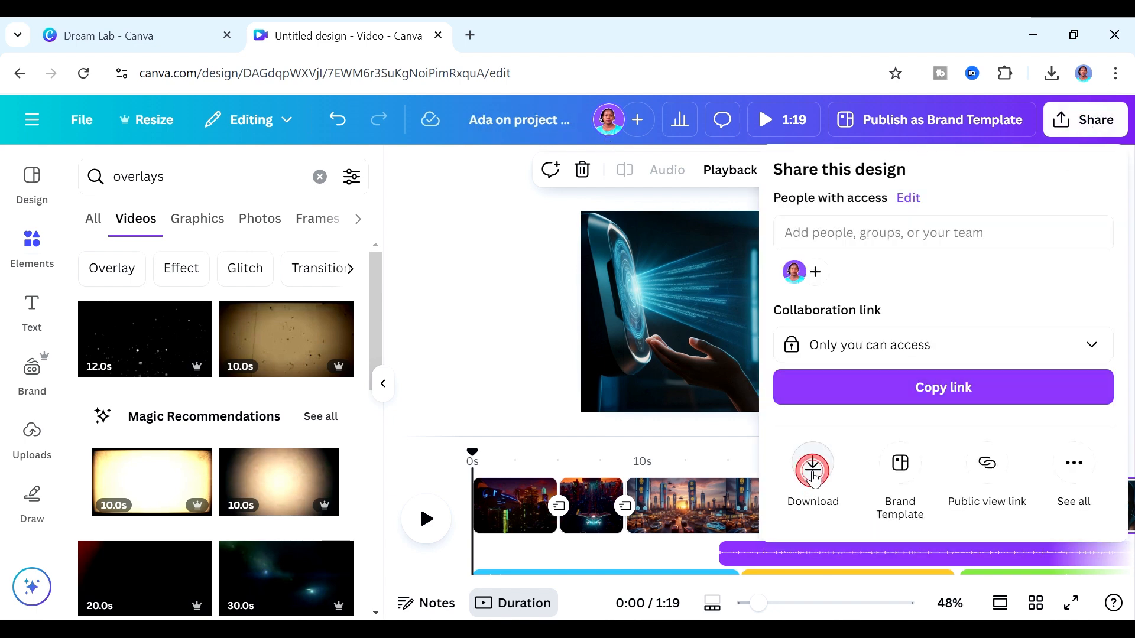
pyautogui.click(875, 525)
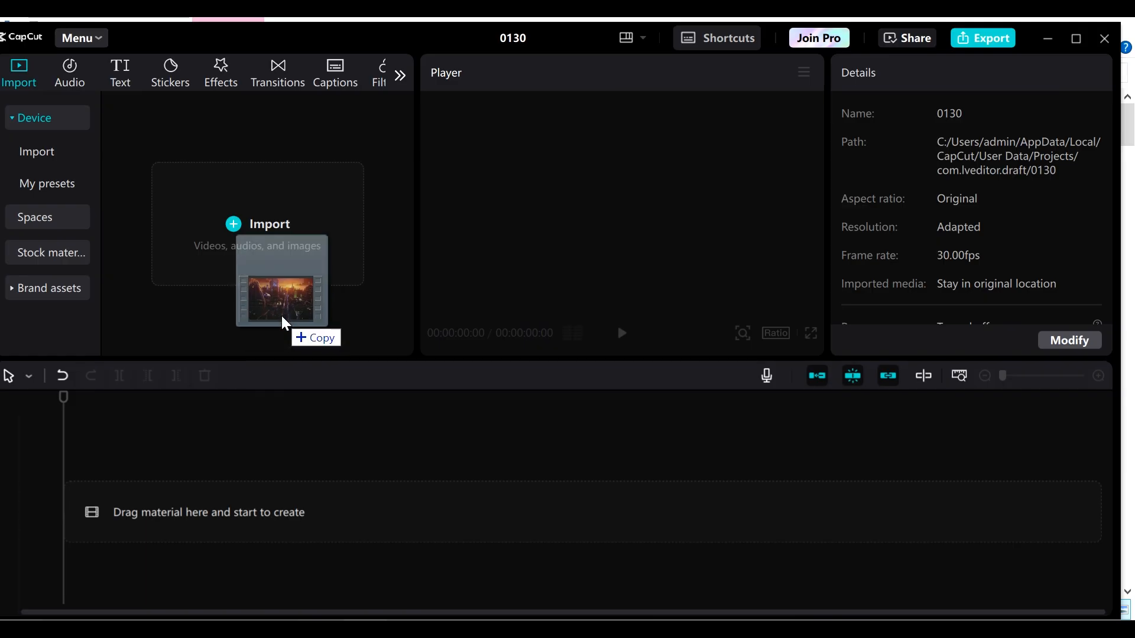
# - Switch to CapCut and import the downloaded "Ada on project eclipse" video into the project's media
pyautogui.moveTo(293, 317); pyautogui.dragTo(272, 272)
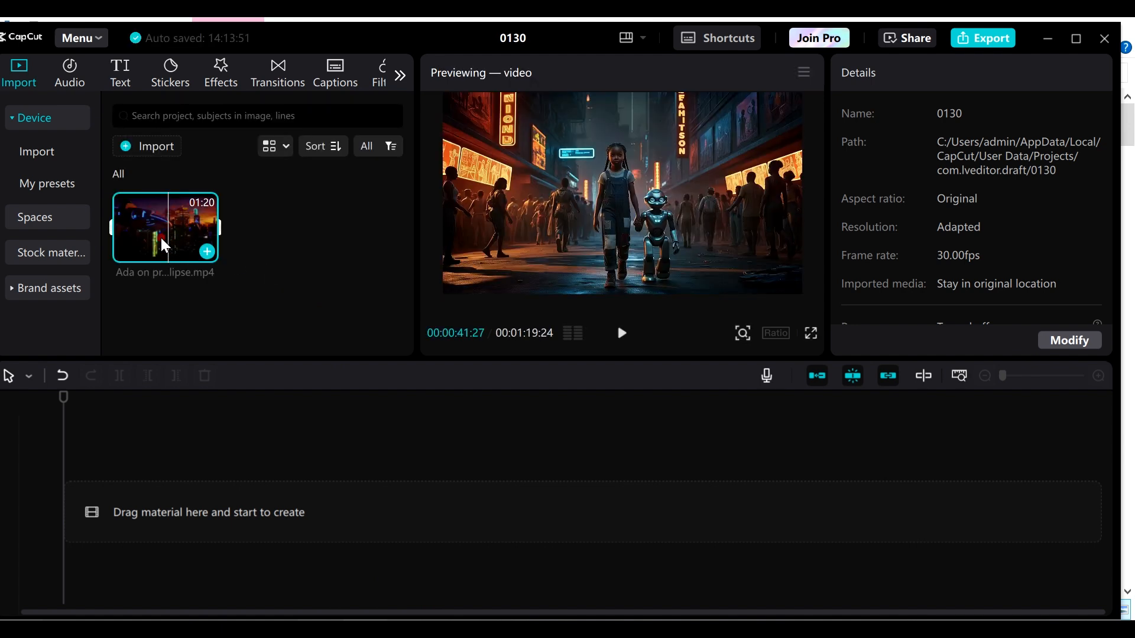
# - Place the imported "Ada on project eclipse" video on the timeline and generate automatic captions with English as the spoken language
pyautogui.moveTo(171, 252); pyautogui.dragTo(190, 507)
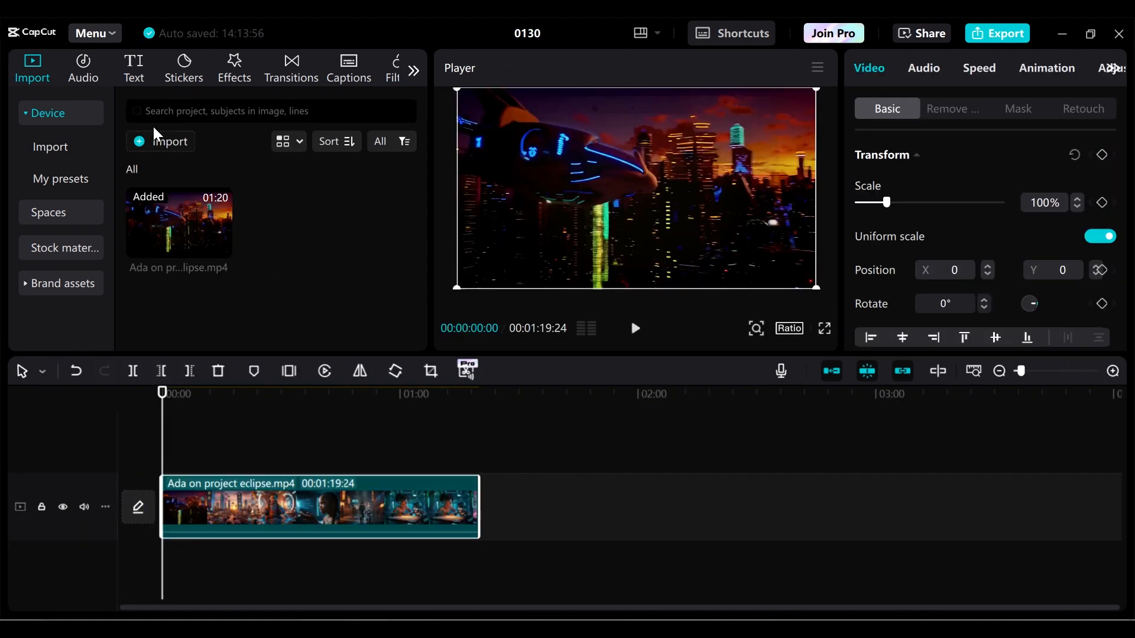
pyautogui.click(136, 73)
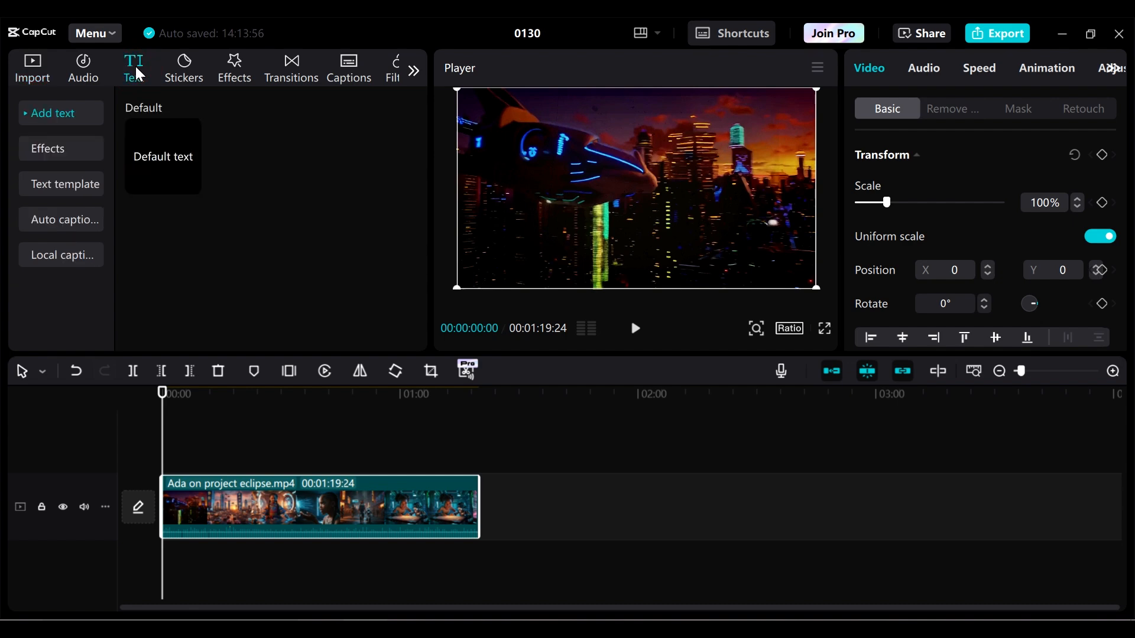
pyautogui.click(68, 220)
pyautogui.click(377, 337)
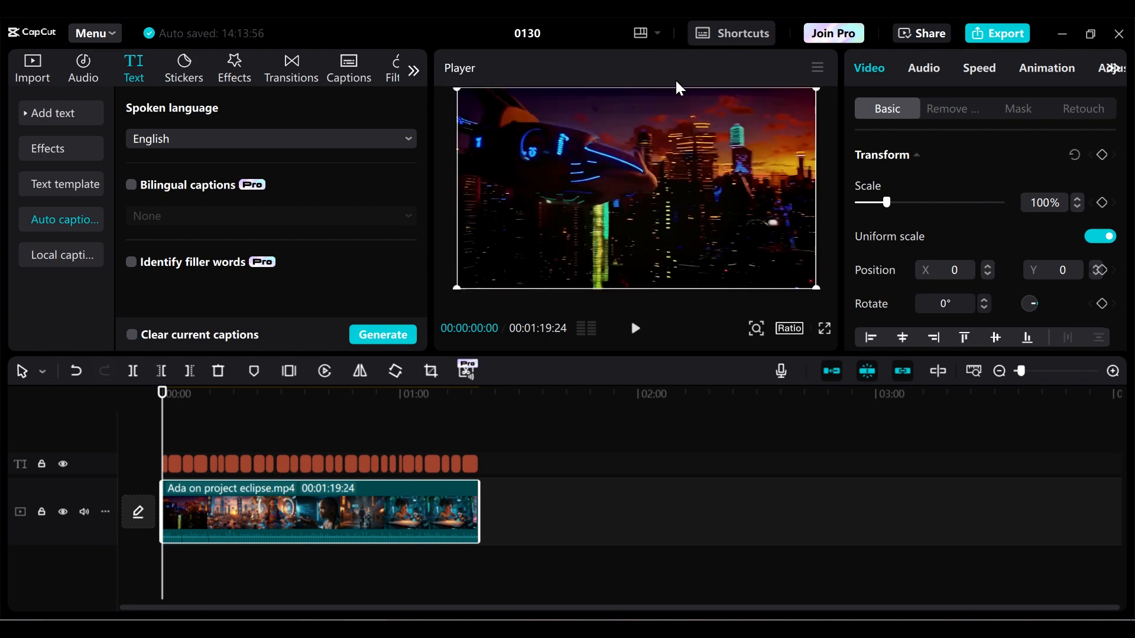
# - Split the second caption after "Lagos has become" so "a beacon of innovation and culture" forms its own caption, and review the following lines
pyautogui.click(874, 77)
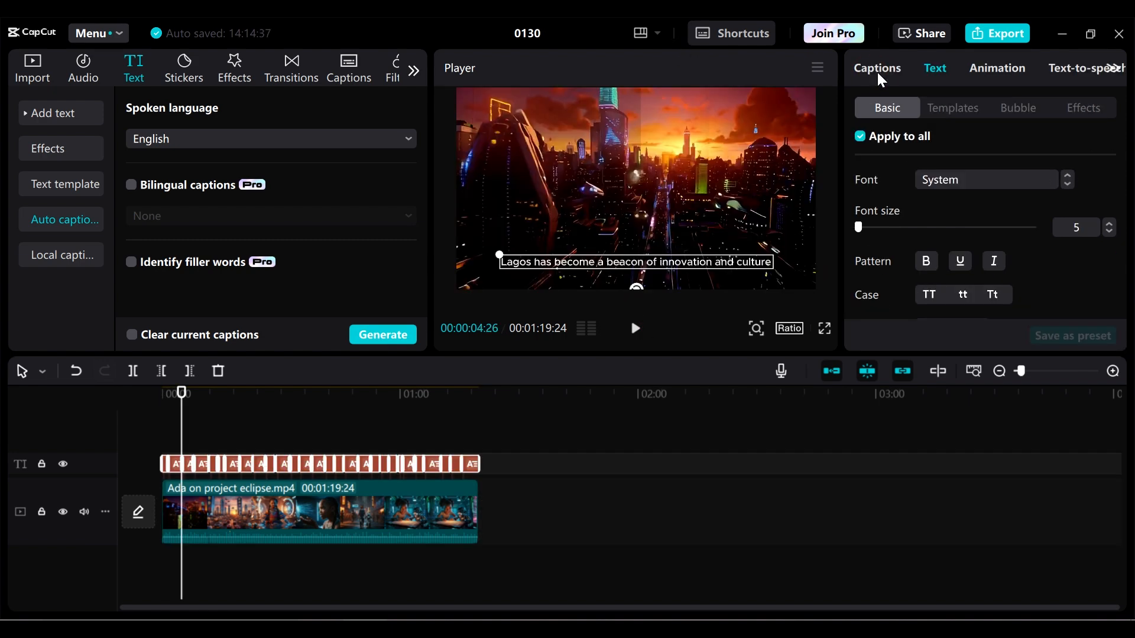
pyautogui.click(878, 72)
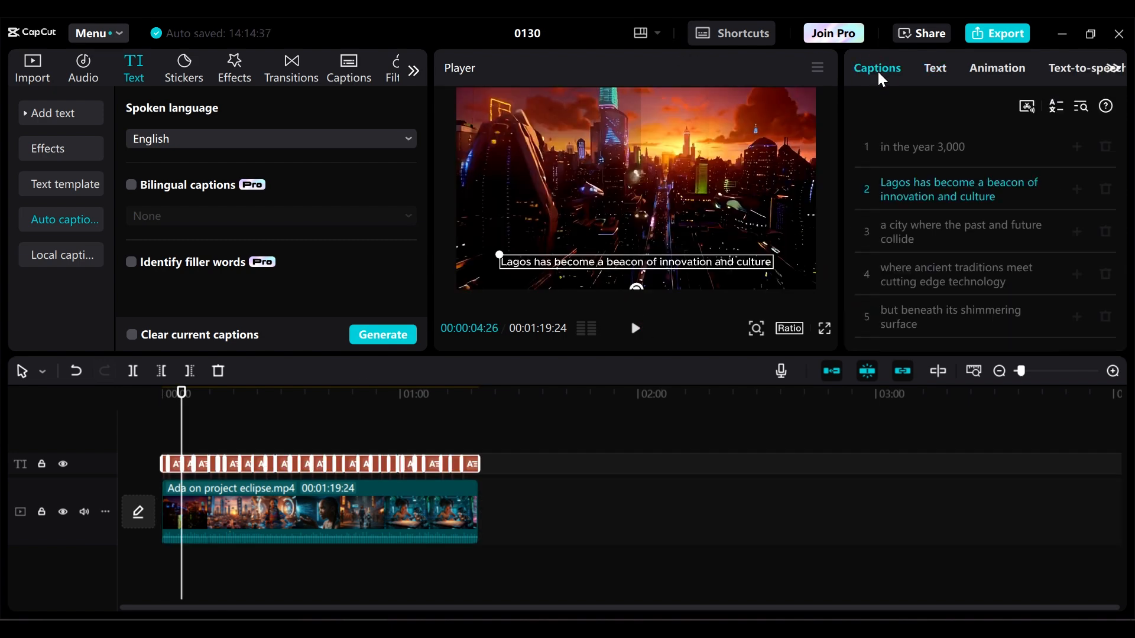
pyautogui.click(981, 189)
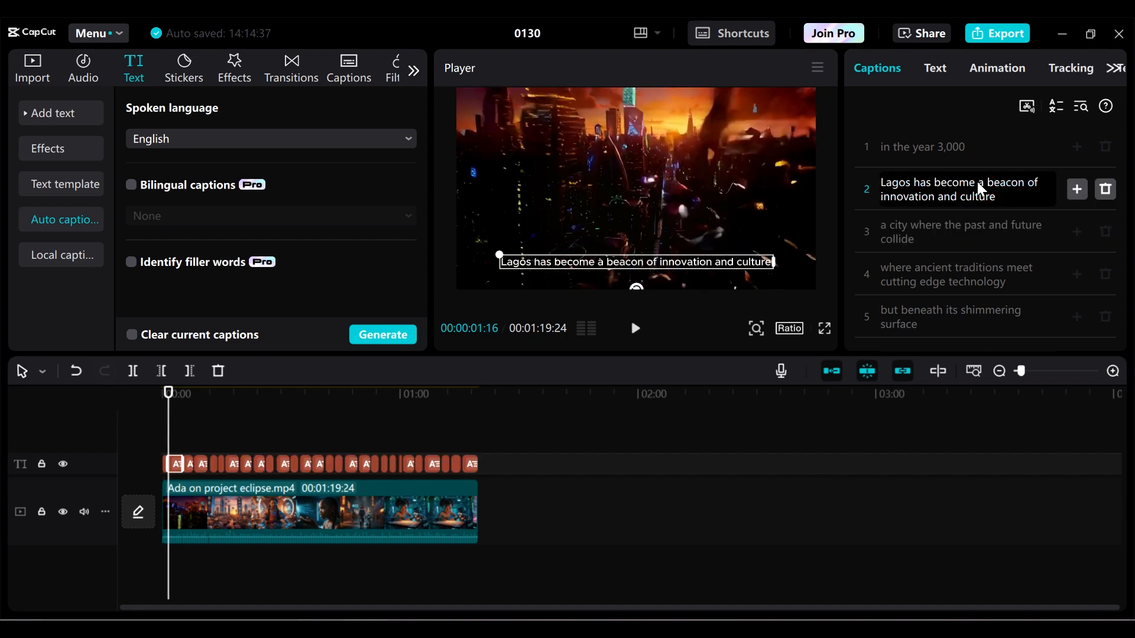
pyautogui.press('Return')
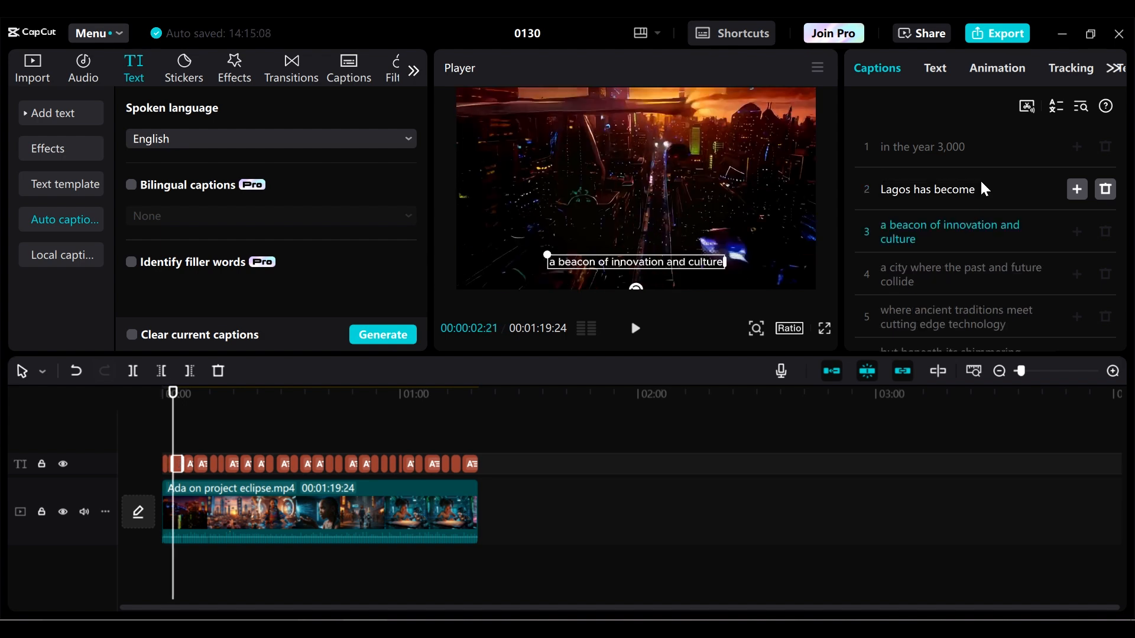
pyautogui.click(1020, 292)
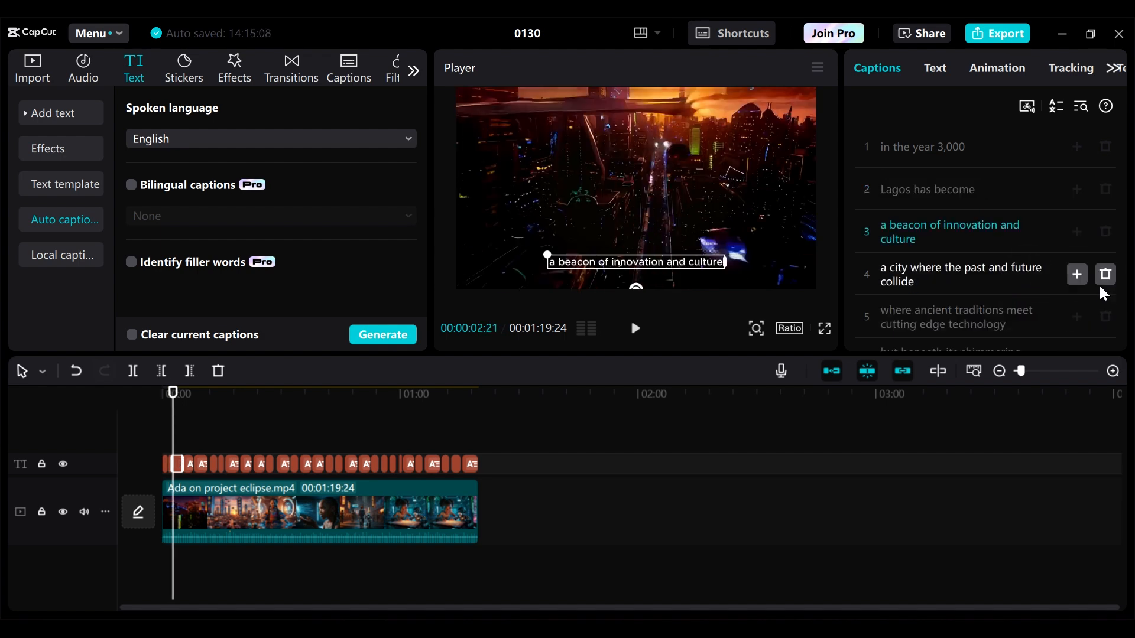
pyautogui.scroll(-3, 1123, 132)
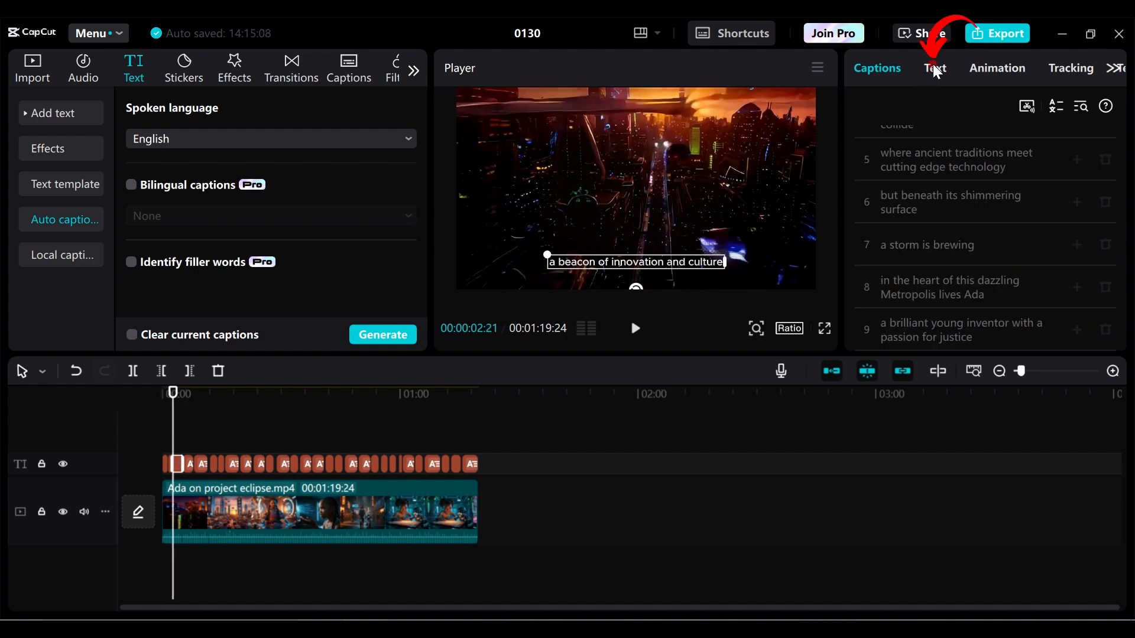
# - Format all captions with the Basico font, font size 9 and uppercase lettering
pyautogui.click(936, 69)
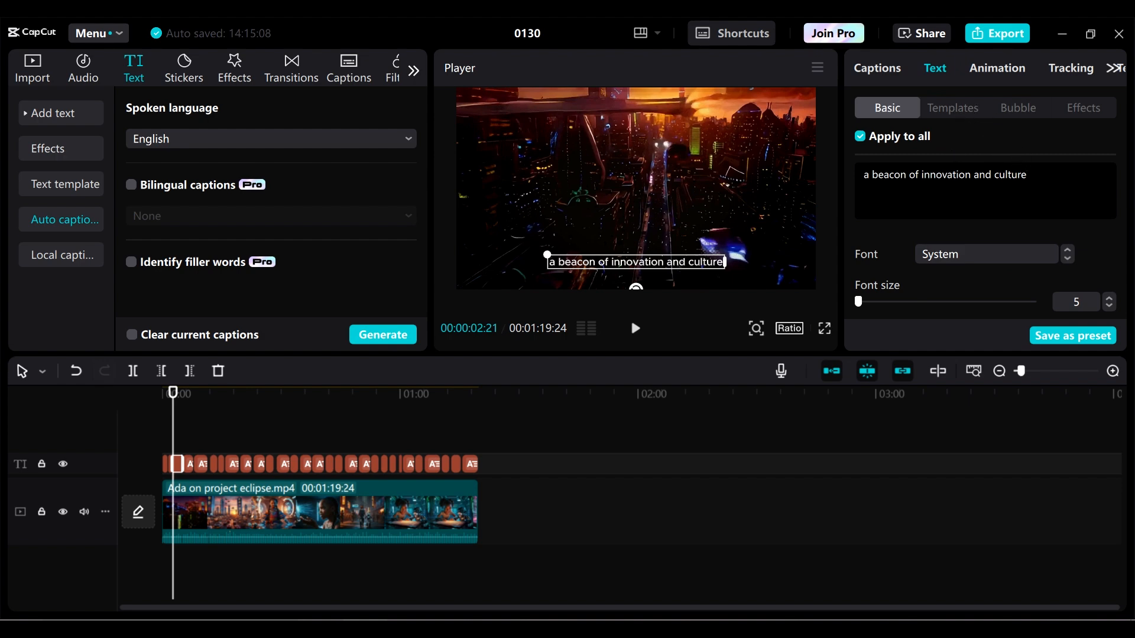
pyautogui.click(986, 255)
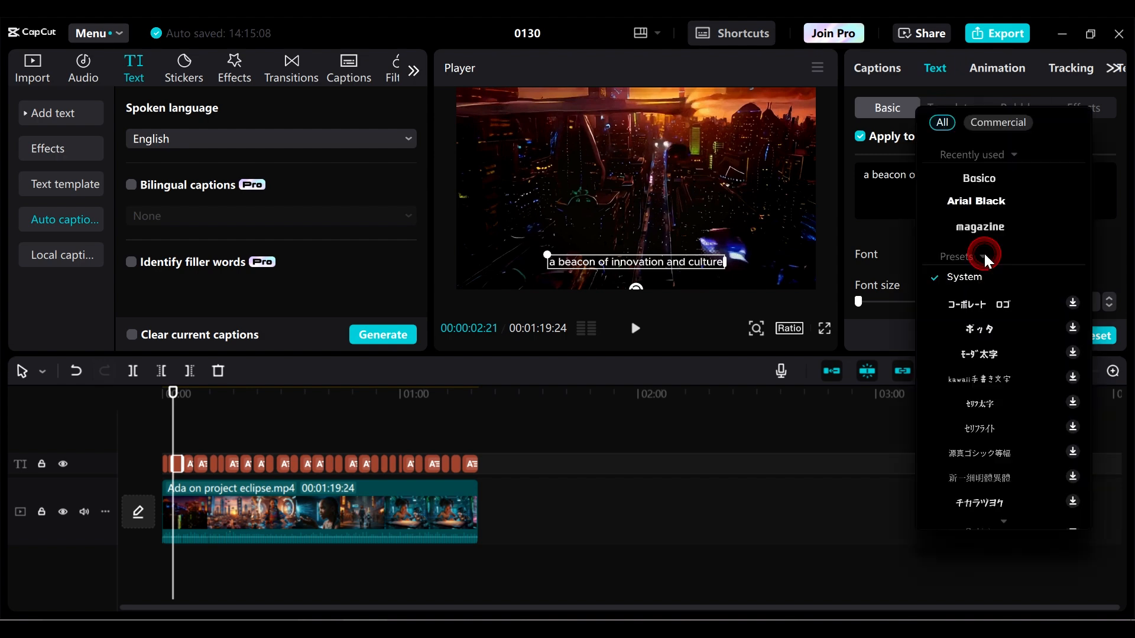
pyautogui.click(984, 185)
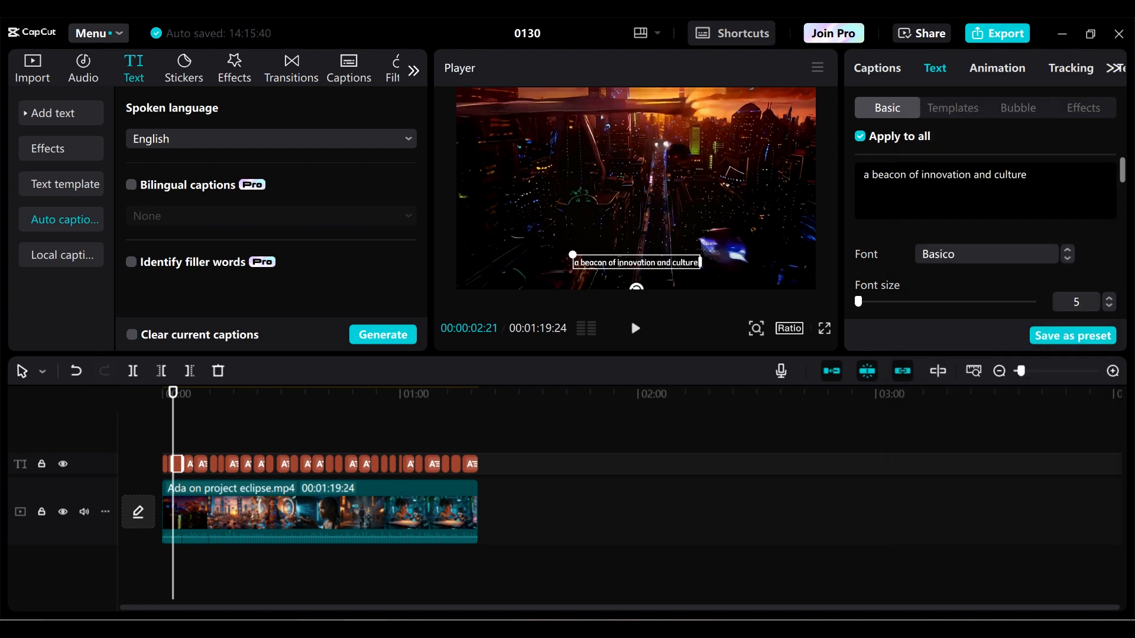
pyautogui.moveTo(1122, 168)
pyautogui.mouseDown()
pyautogui.moveTo(1124, 187)
pyautogui.moveTo(1123, 176)
pyautogui.mouseUp()
pyautogui.moveTo(859, 248)
pyautogui.mouseDown()
pyautogui.moveTo(873, 248)
pyautogui.moveTo(860, 255)
pyautogui.mouseUp()
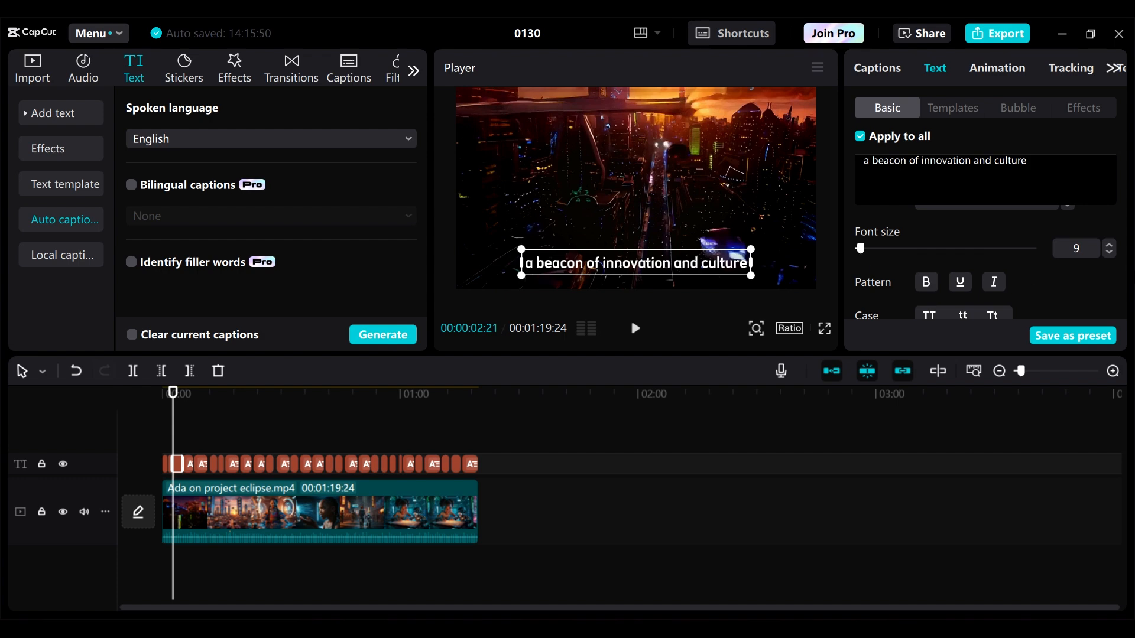
pyautogui.click(930, 317)
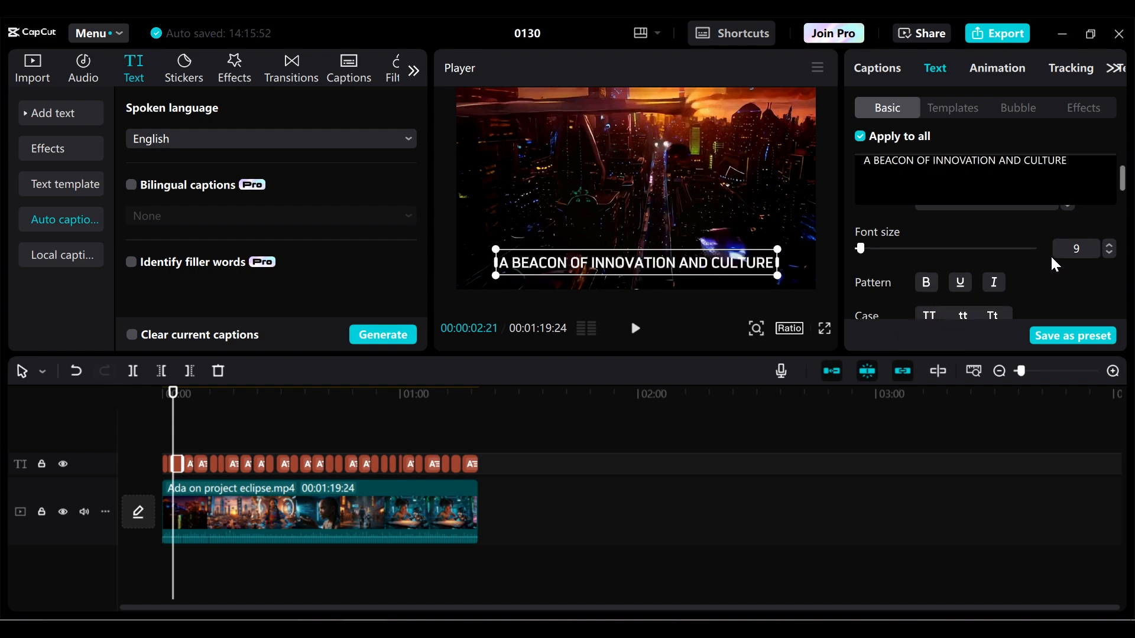
# - Try several preset text styles on the captions and apply the white one with a black outline beside the yellow preset
pyautogui.moveTo(1125, 192); pyautogui.dragTo(1125, 227)
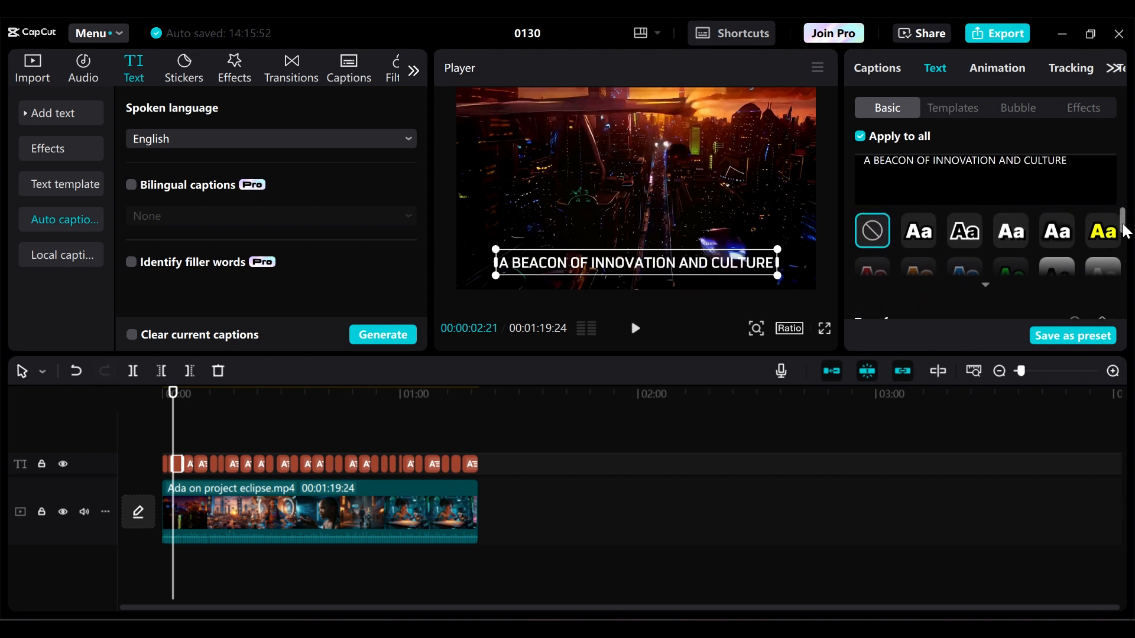
pyautogui.click(1107, 239)
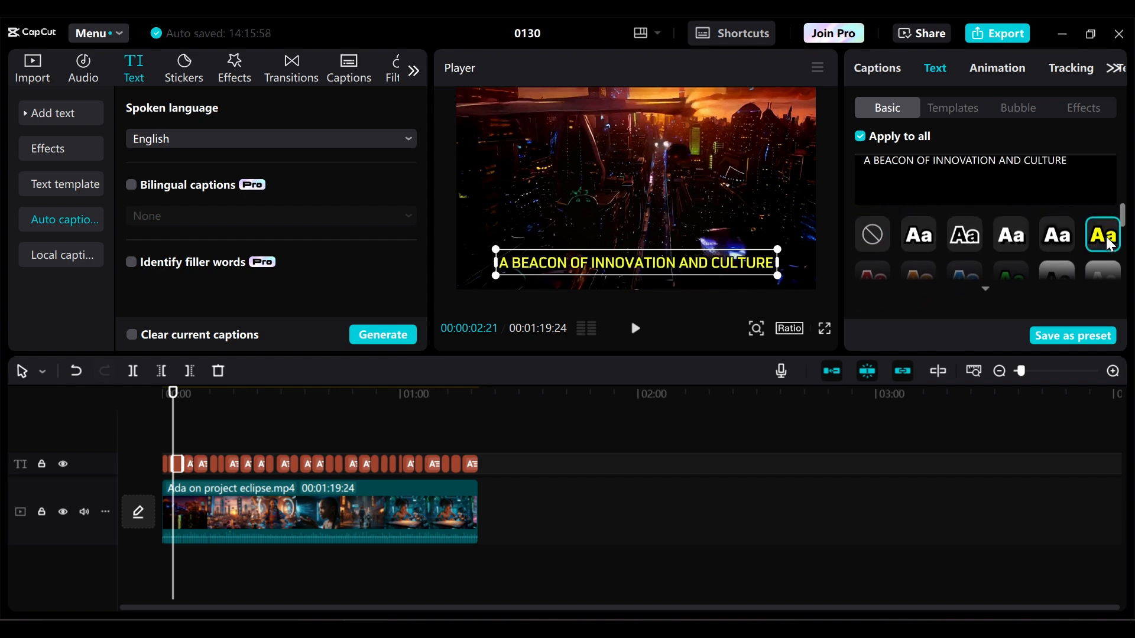
pyautogui.click(980, 241)
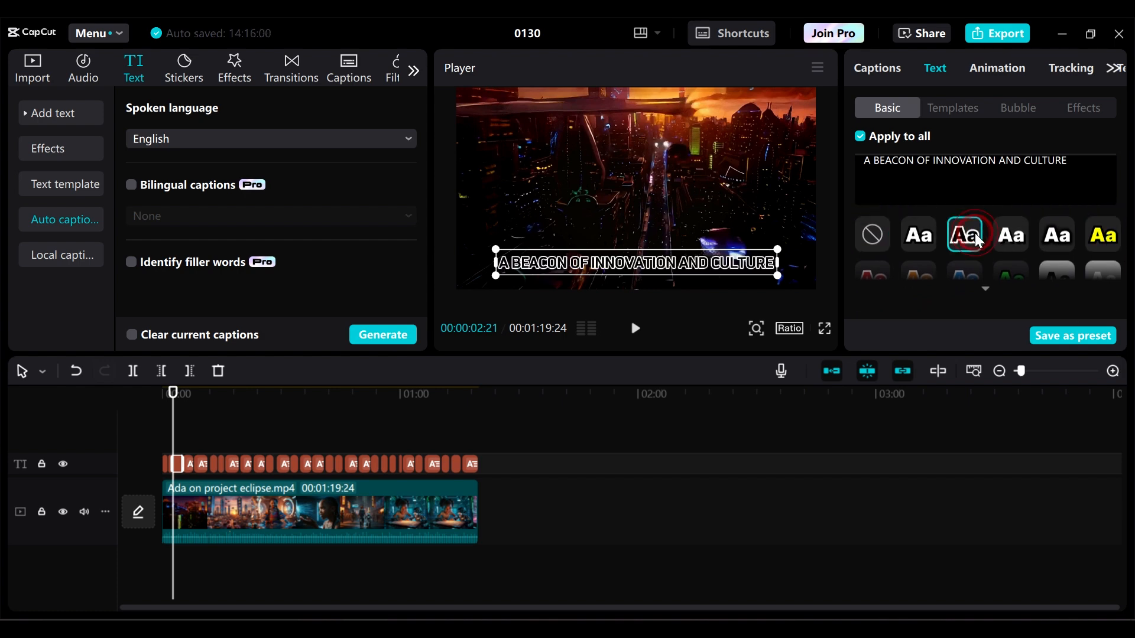
pyautogui.click(1008, 247)
pyautogui.click(1062, 246)
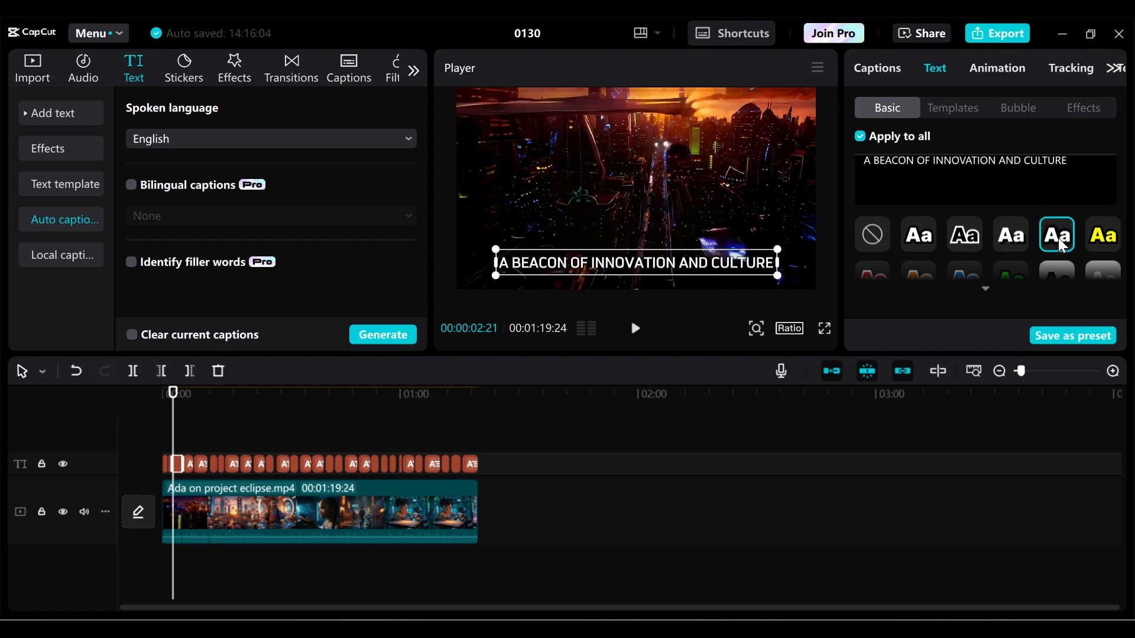
# - Apply the purple word-highlight caption animation "Bord...up II" to all captions and play the video from the start
pyautogui.click(1016, 70)
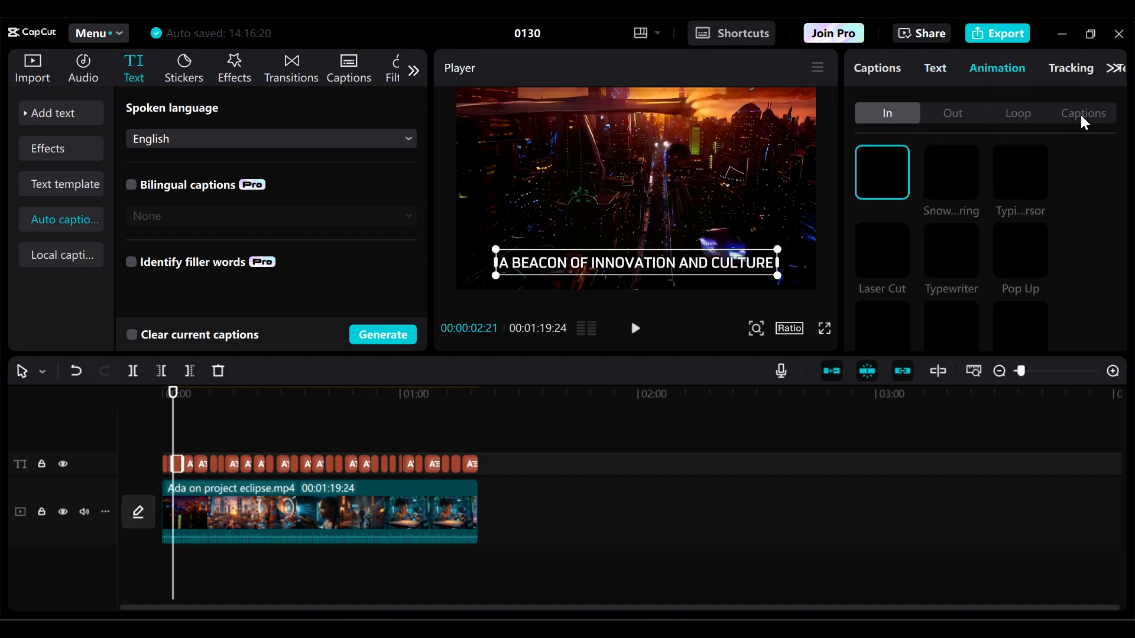
pyautogui.click(1084, 118)
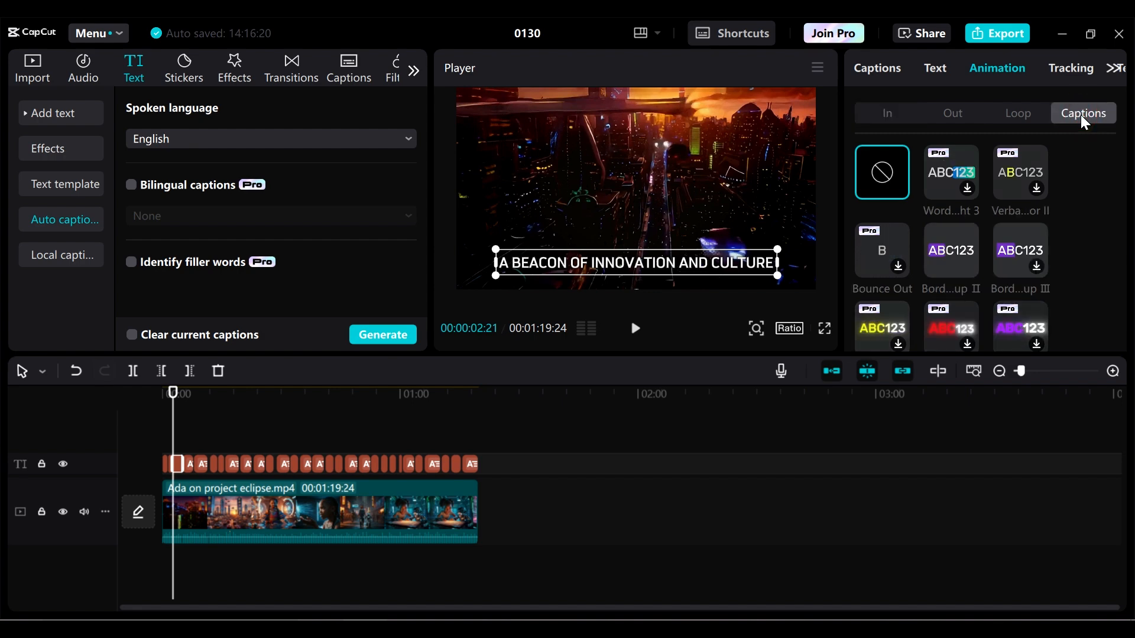
pyautogui.click(958, 248)
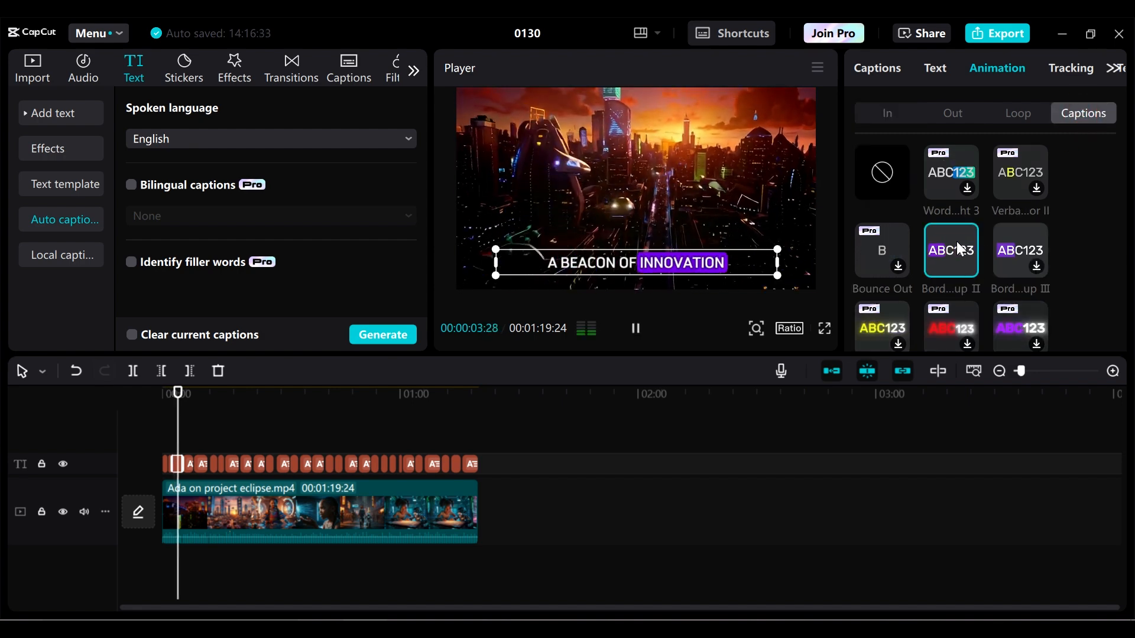
pyautogui.moveTo(505, 465); pyautogui.dragTo(105, 477)
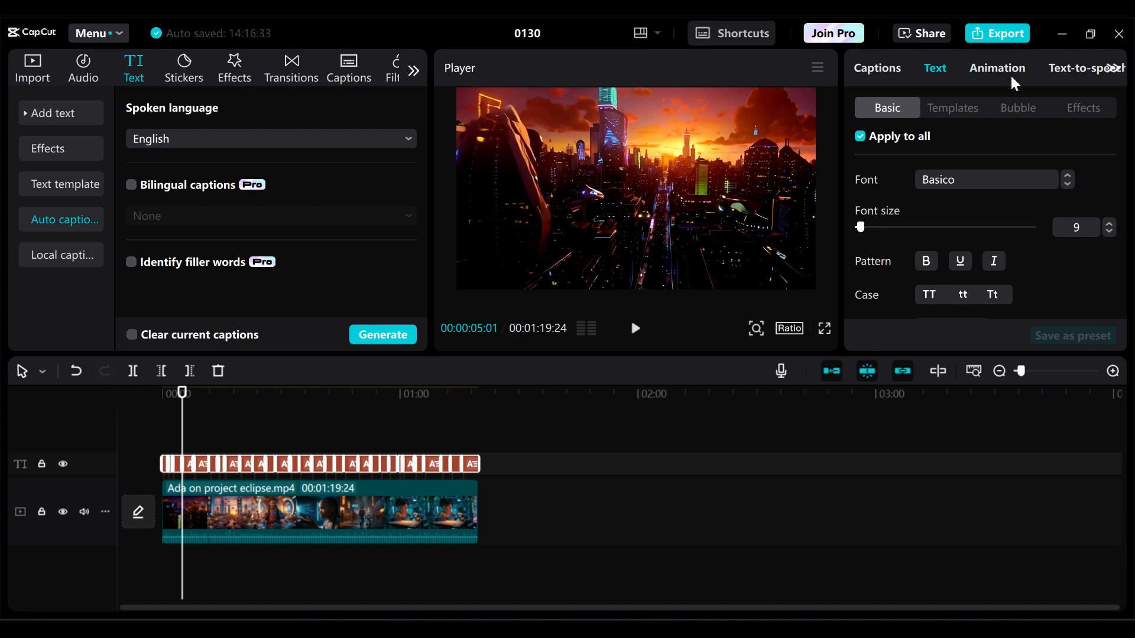
pyautogui.click(999, 68)
pyautogui.click(951, 247)
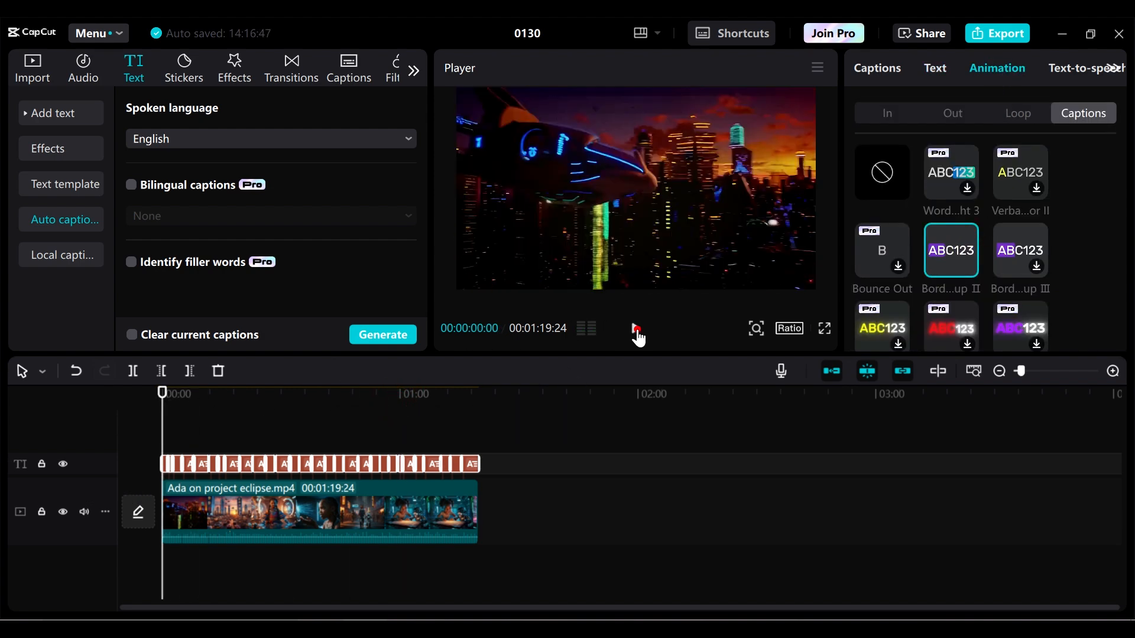
pyautogui.click(636, 329)
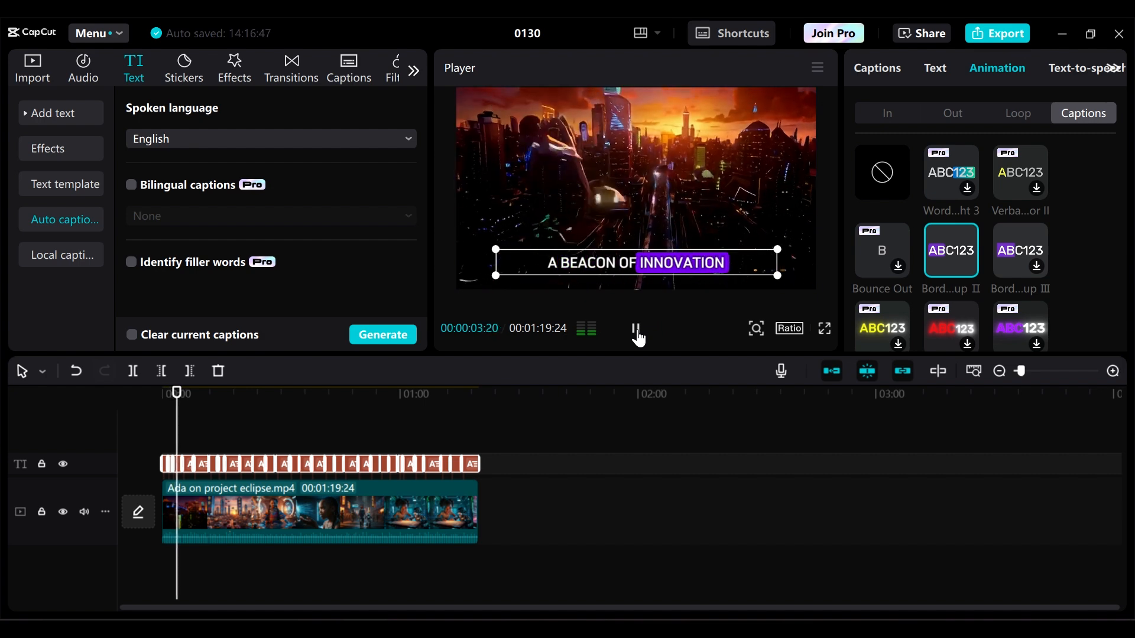
pyautogui.click(636, 329)
# - Export the captioned video as "Project Eclipse" in 1080P, H.264, mp4 format at 30fps
pyautogui.moveTo(763, 263); pyautogui.dragTo(752, 274)
pyautogui.click(1010, 36)
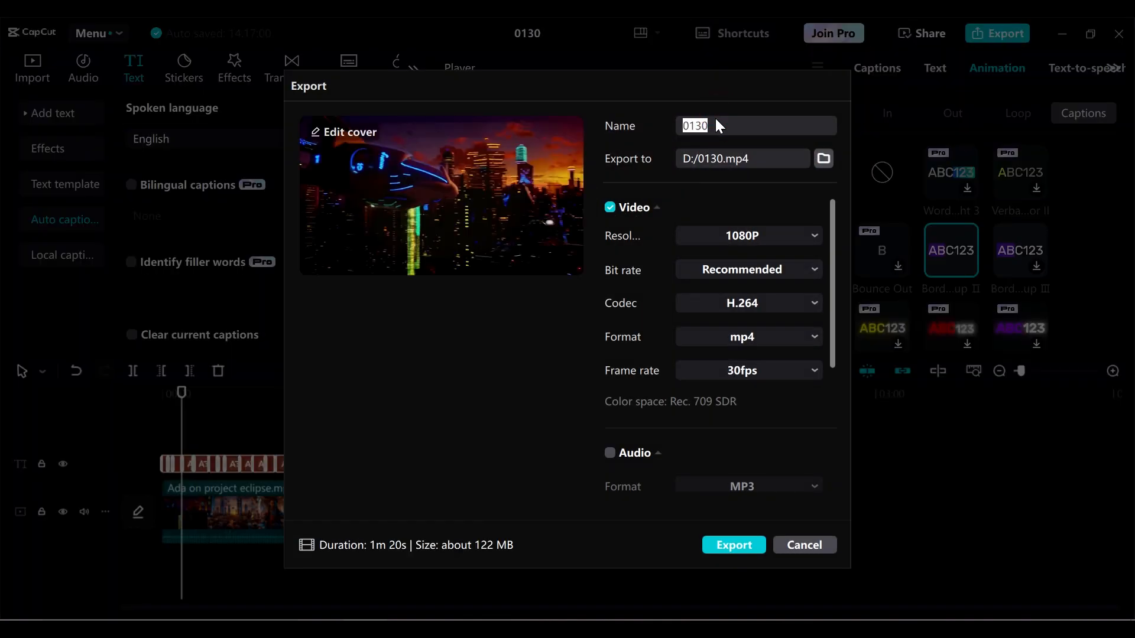
pyautogui.press('Return')
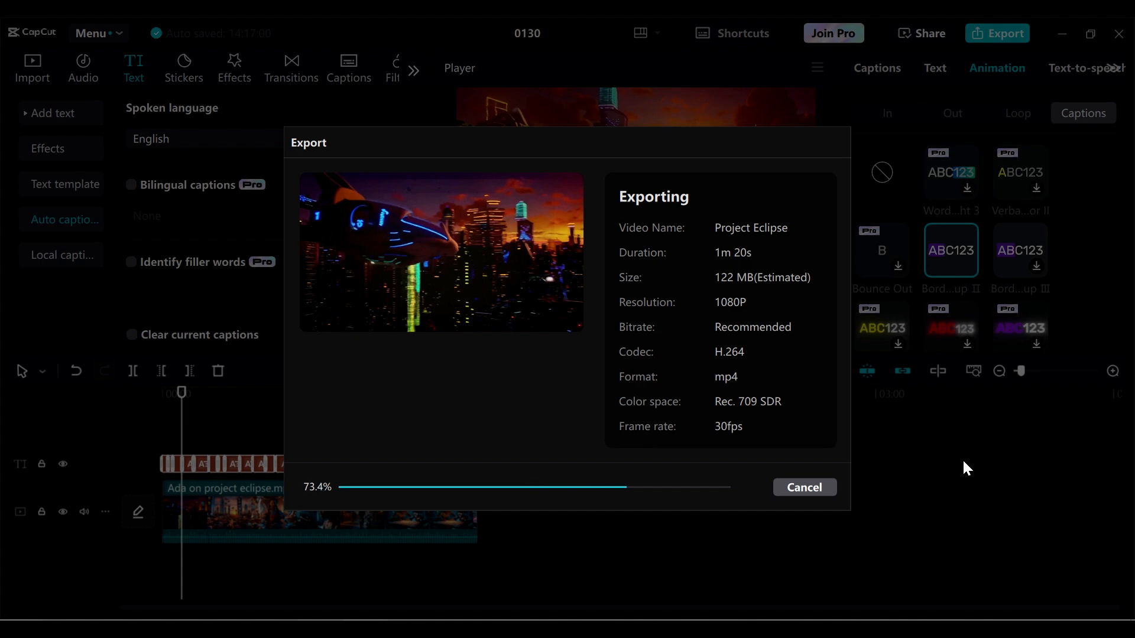